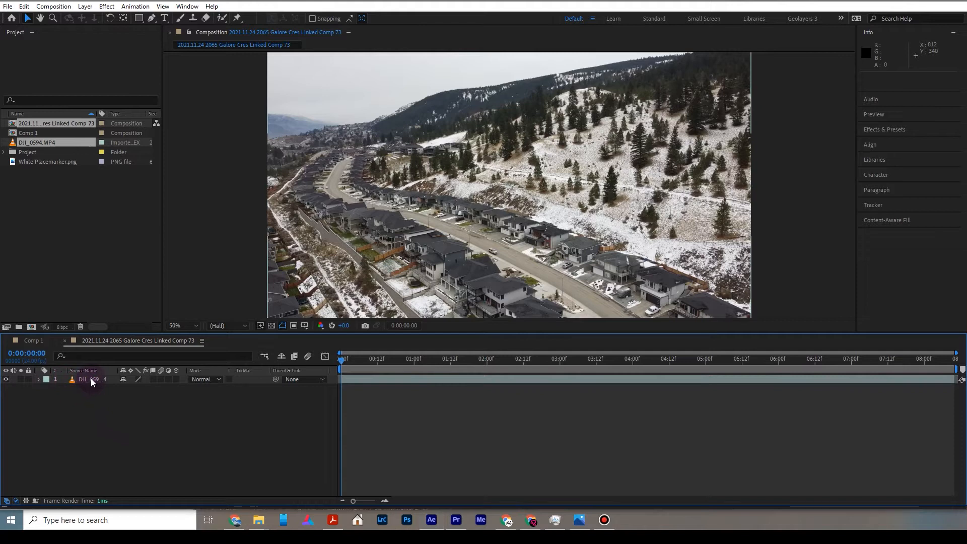
Step: Run Track Camera on the DJI_0594.MP4 layer
click(91, 383)
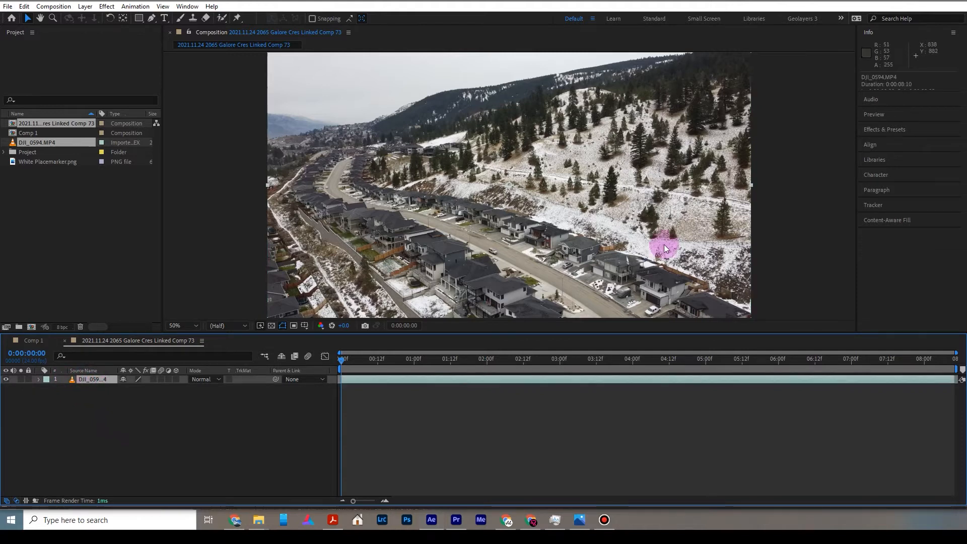
click(891, 31)
click(895, 156)
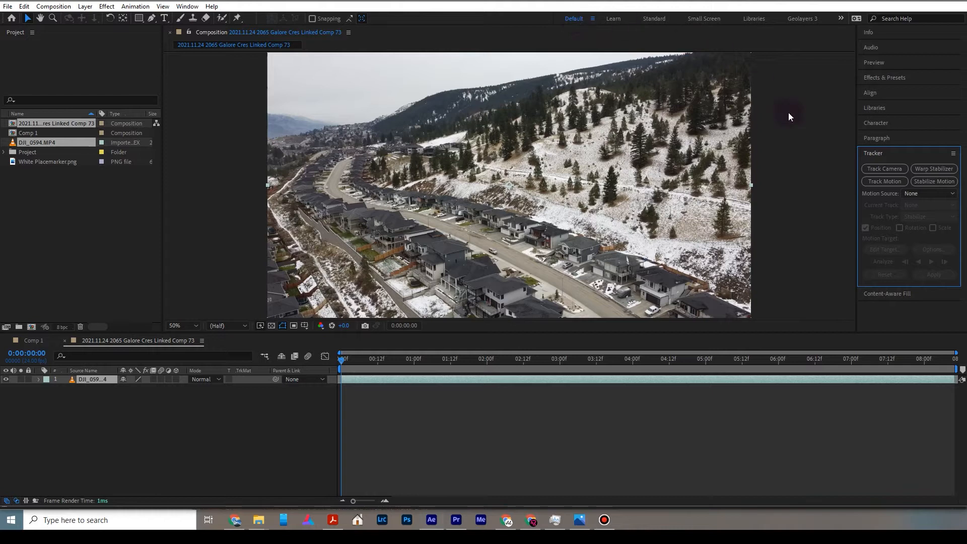
click(868, 154)
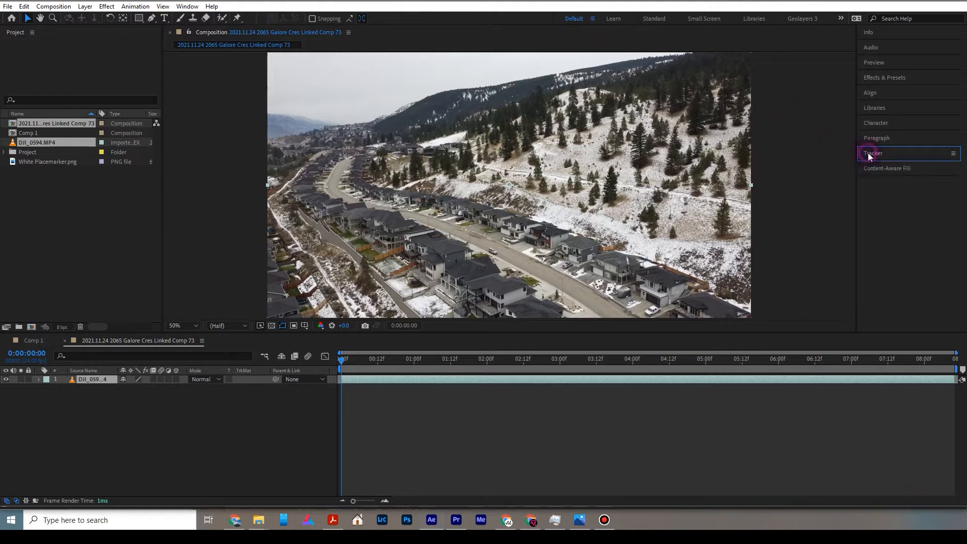
click(868, 153)
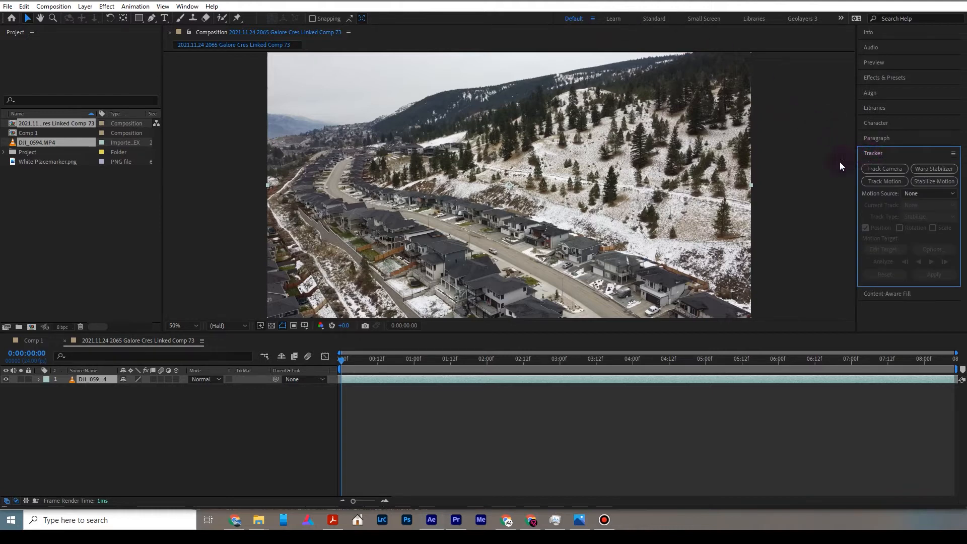
click(102, 381)
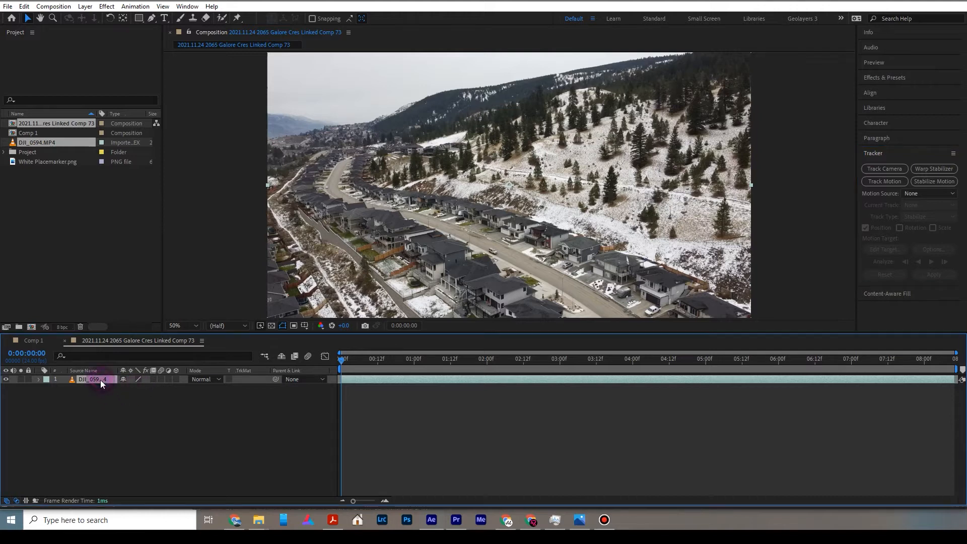
click(873, 169)
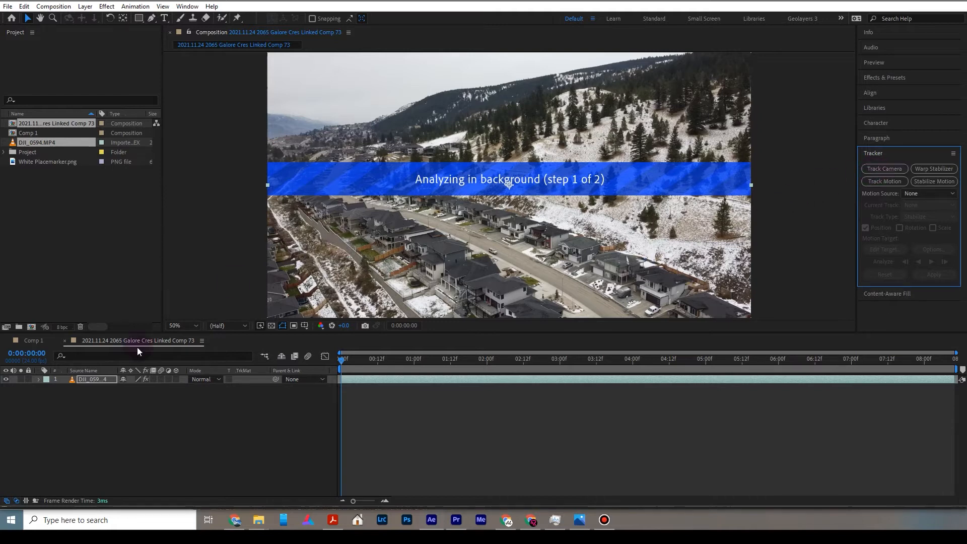
Step: Open the effect controls of the DJI_0594.MP4 layer to check the 3D Camera Tracker analysis
click(77, 400)
click(86, 381)
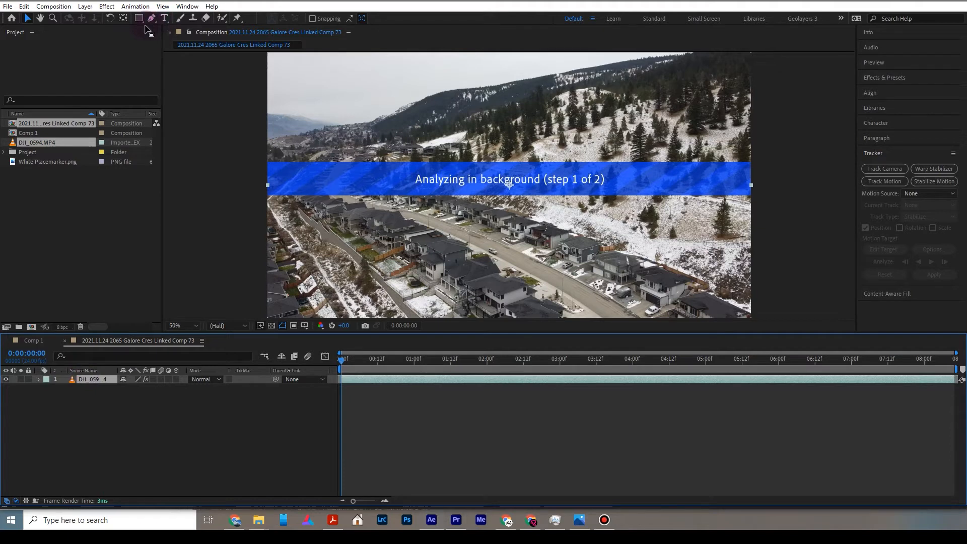
click(107, 7)
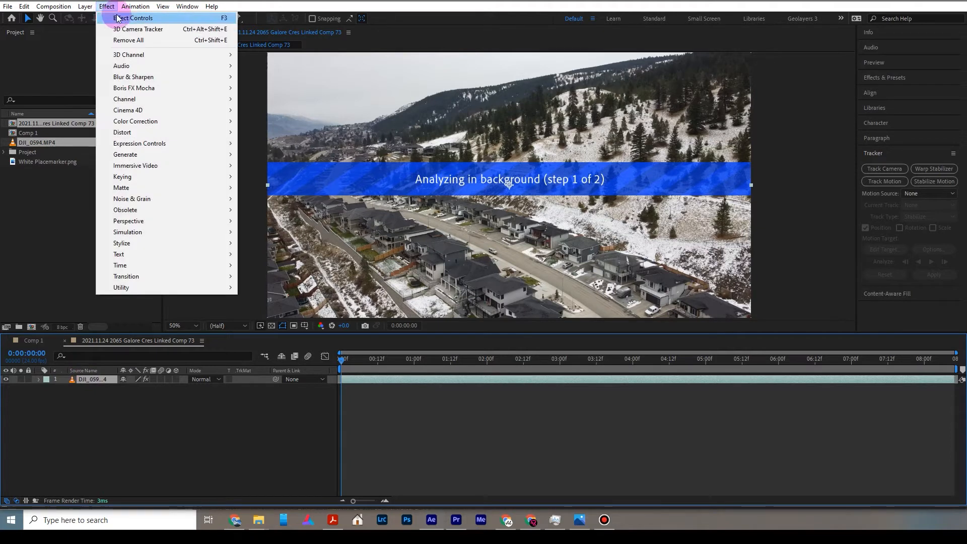
click(113, 19)
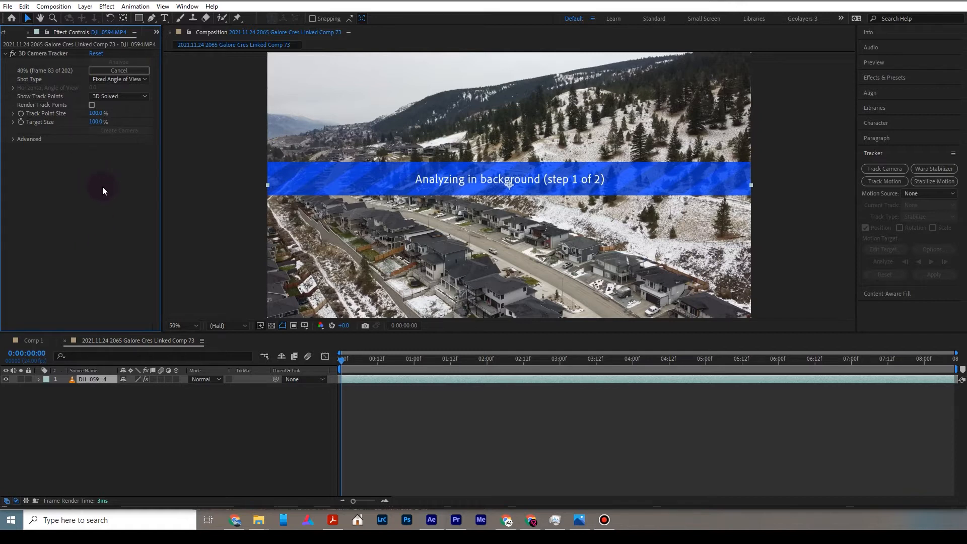
Step: Add White Placemarker.png from the project to the composition as a layer above the drone footage
click(157, 35)
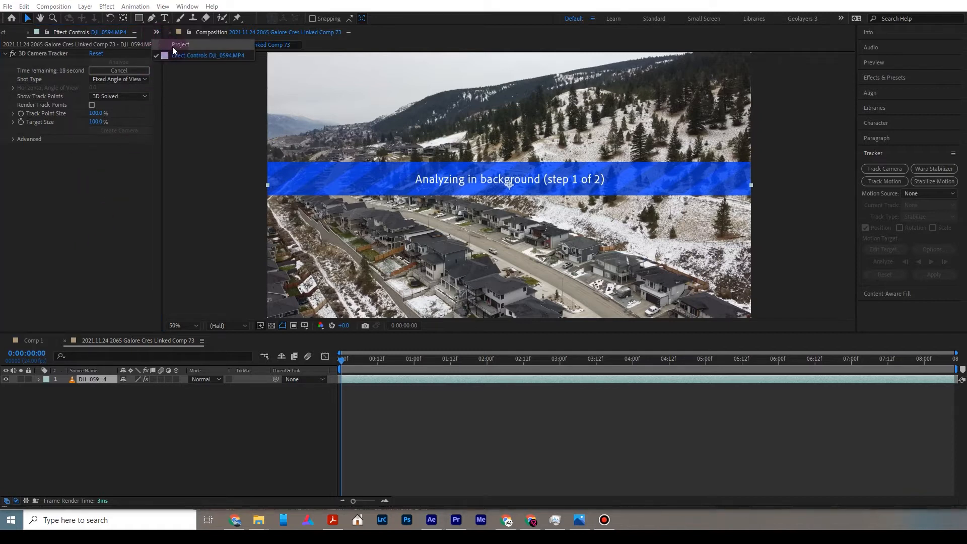
click(172, 46)
click(58, 197)
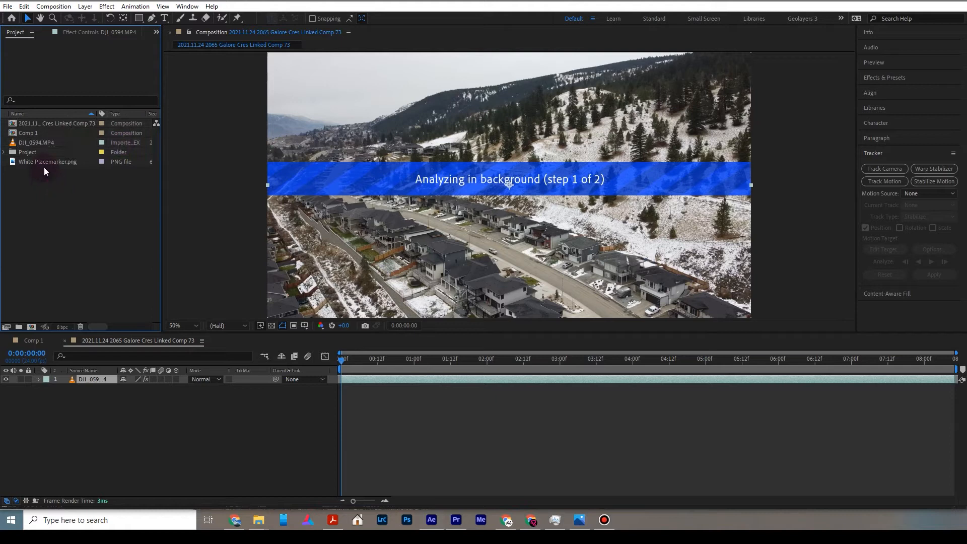
click(45, 162)
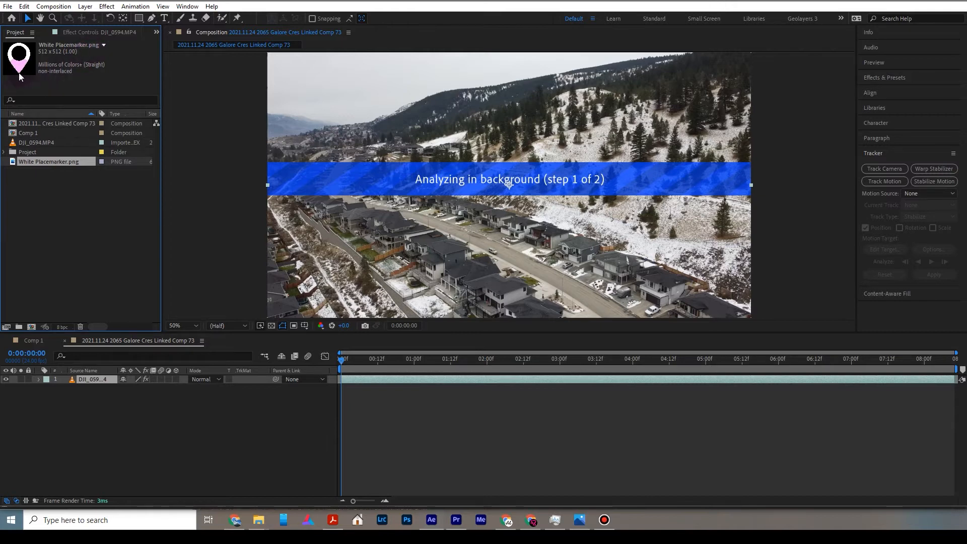
drag(17, 162, 113, 377)
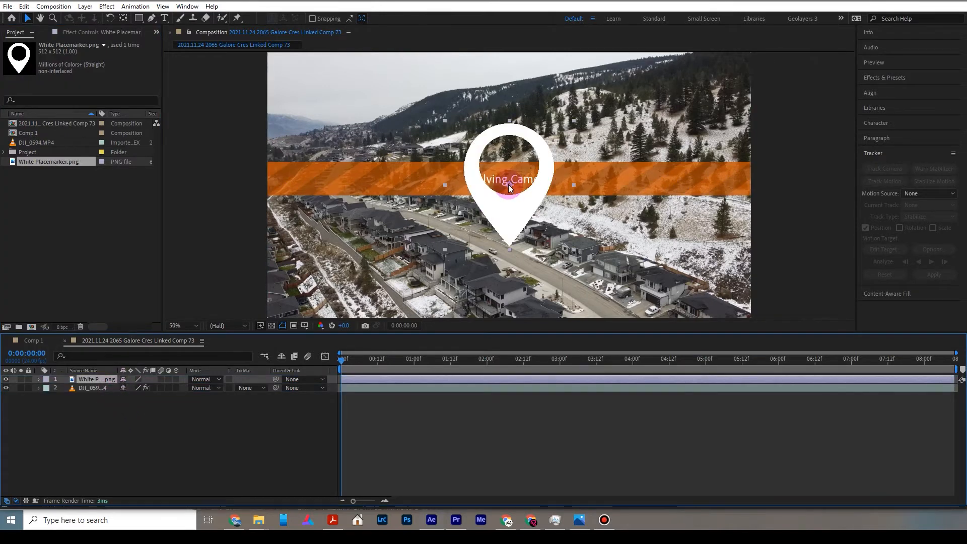
Step: Move the placemarker slightly up in the frame and set its anchor point to 256.0, 506.0 at the pin's tip
drag(509, 191, 500, 168)
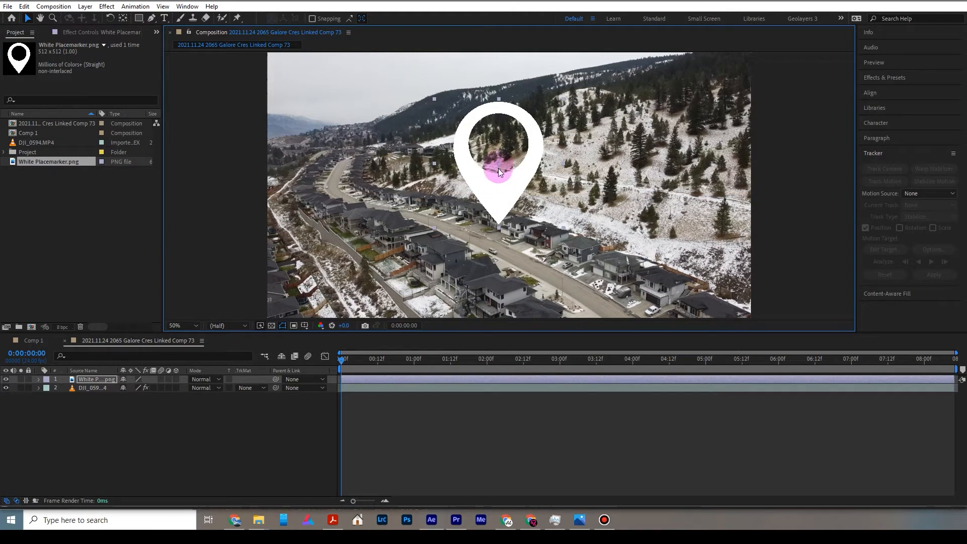
key(a)
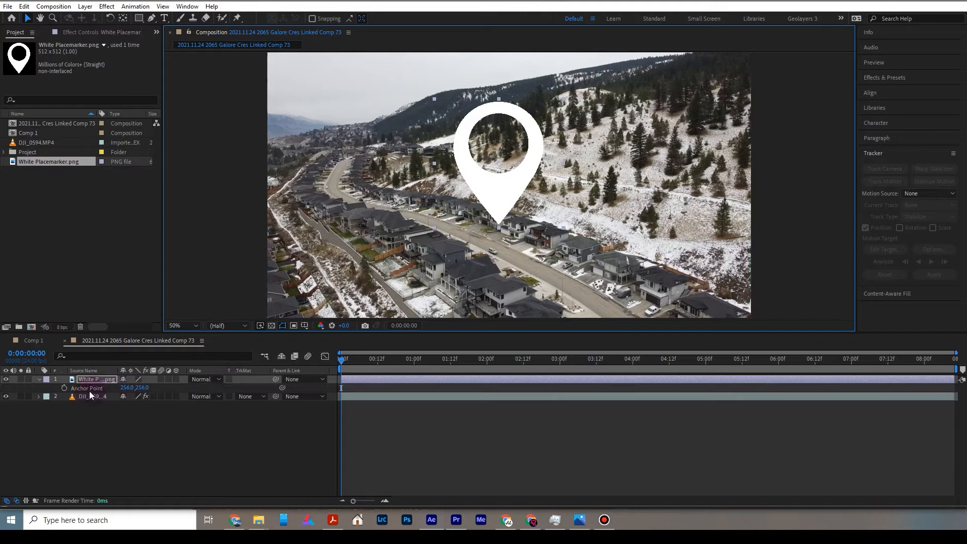
drag(142, 387, 281, 376)
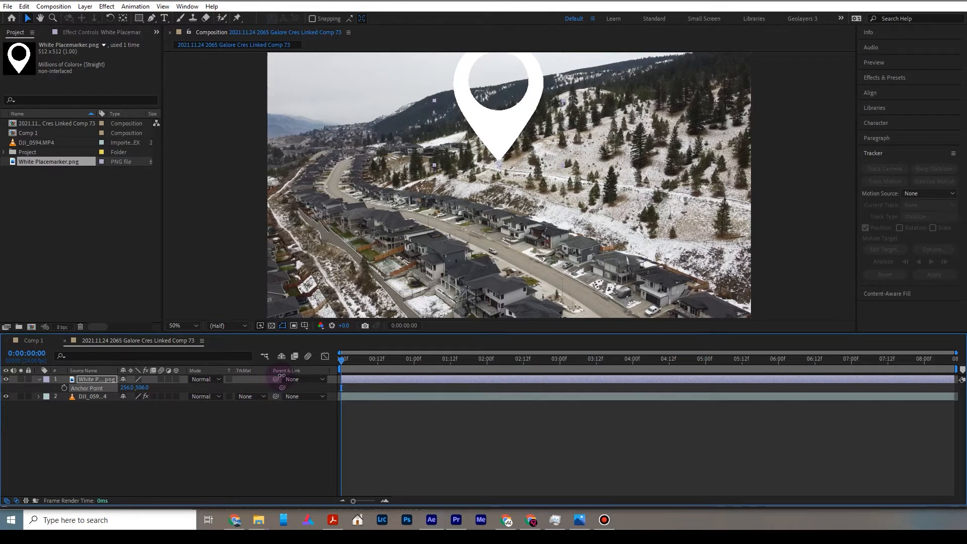
click(43, 381)
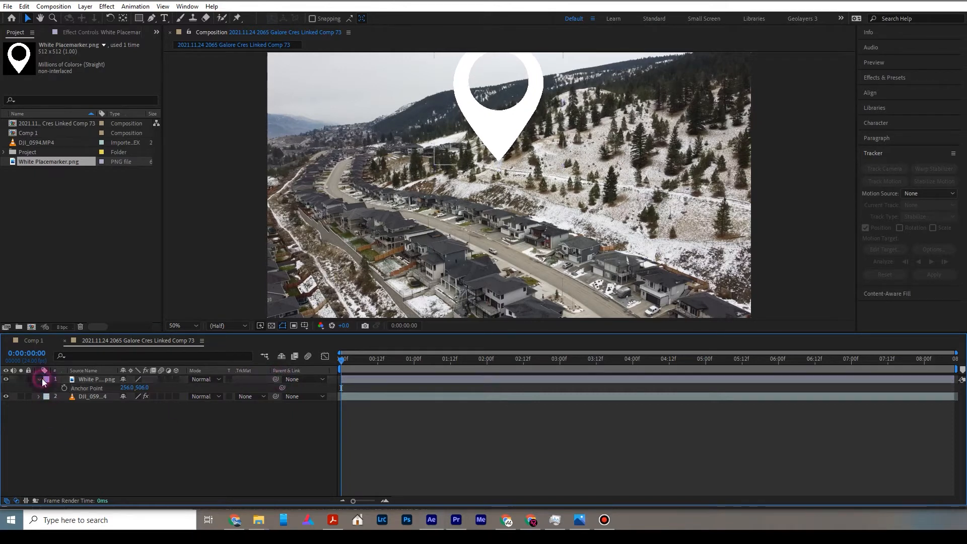
click(40, 379)
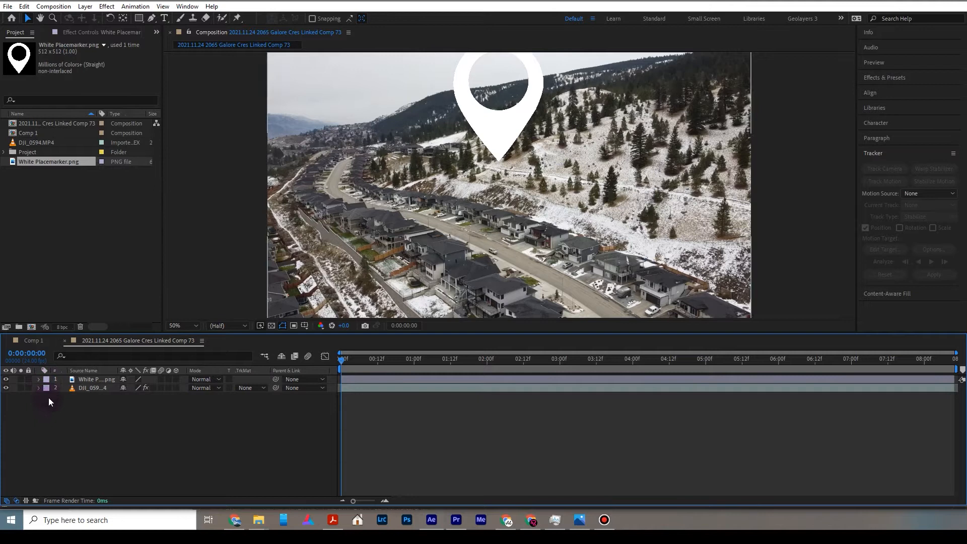
Step: Hide the White Placemarker.png layer
click(84, 387)
click(86, 378)
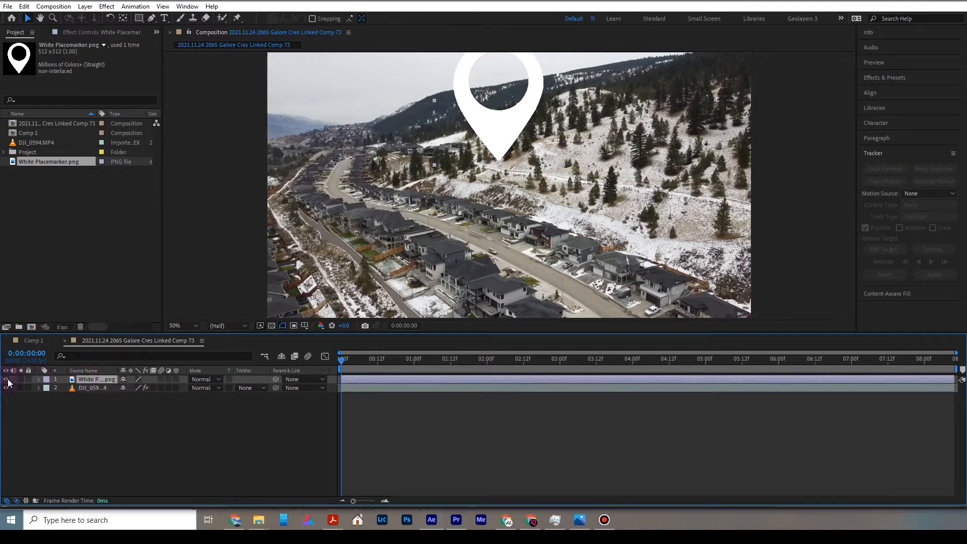
click(6, 379)
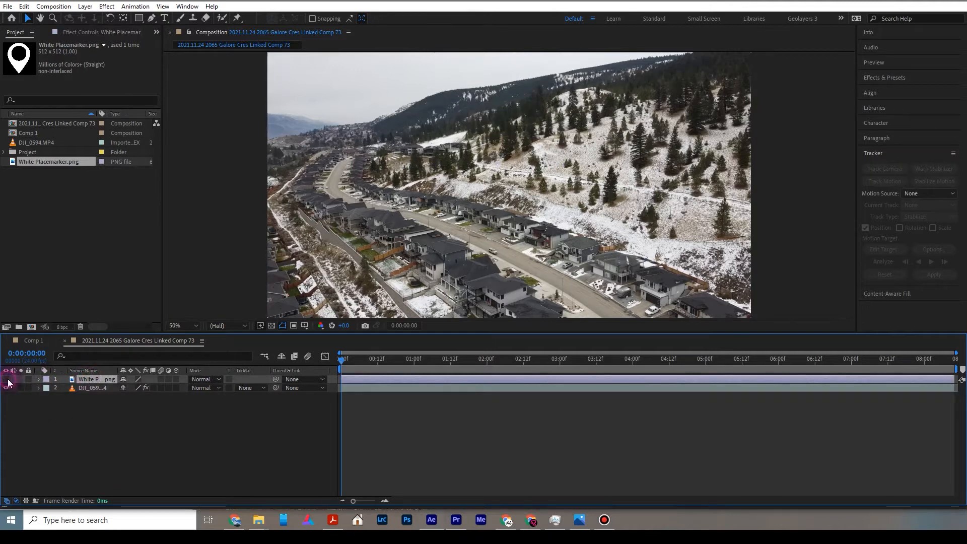
Step: Display the solved track points of the DJI_0594.MP4 layer's 3D Camera Tracker effect
click(90, 388)
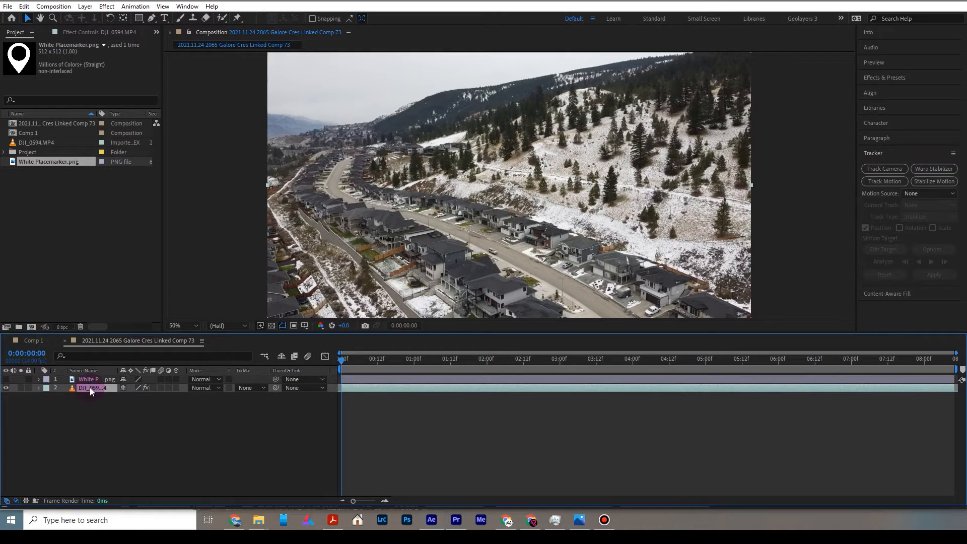
click(77, 33)
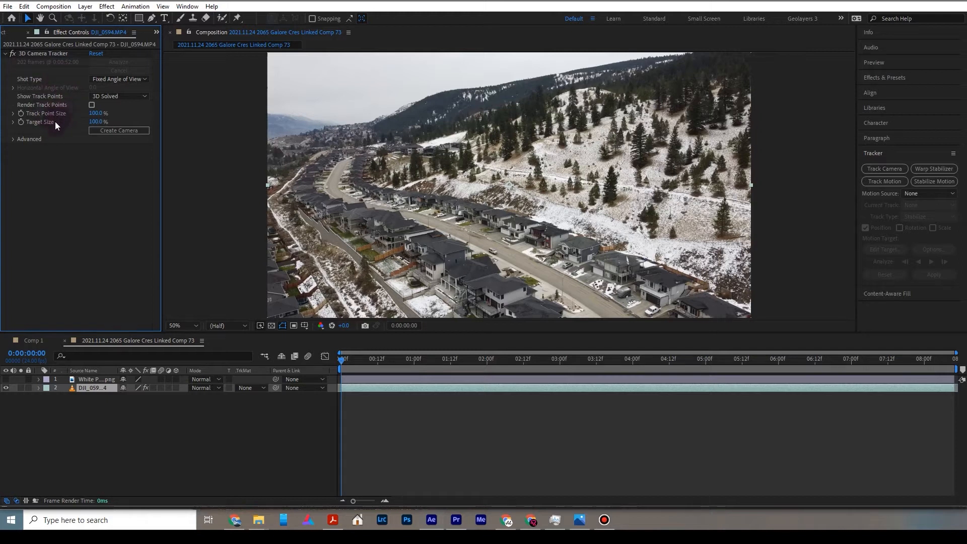
click(56, 52)
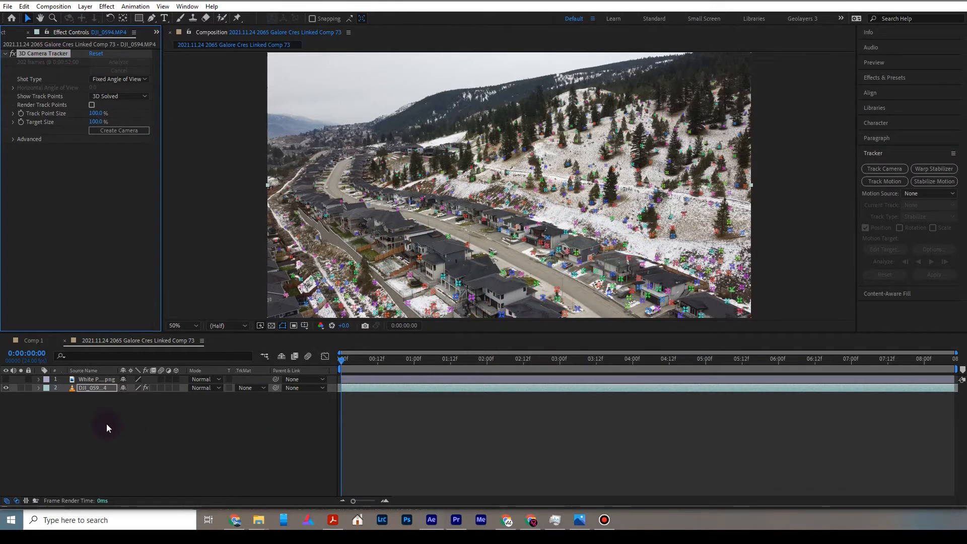
Step: Inspect the track points with the footage layer temporarily hidden, and move the current time to 0:00:00:22
click(6, 388)
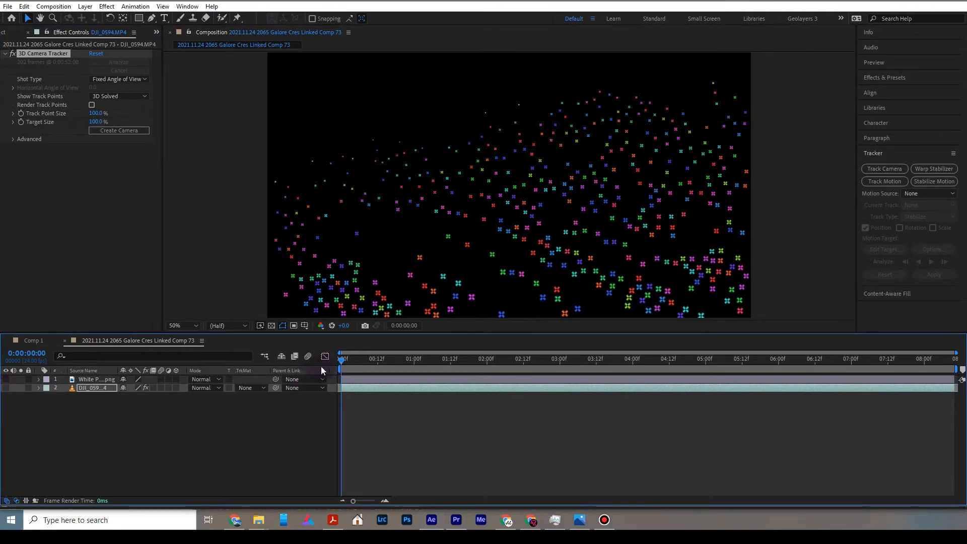
drag(342, 362, 366, 382)
click(6, 388)
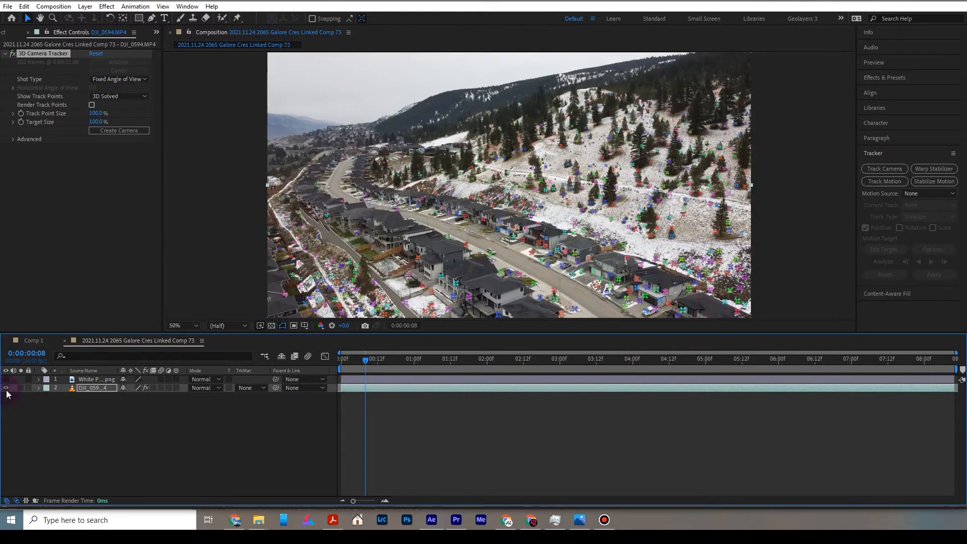
drag(372, 367, 409, 362)
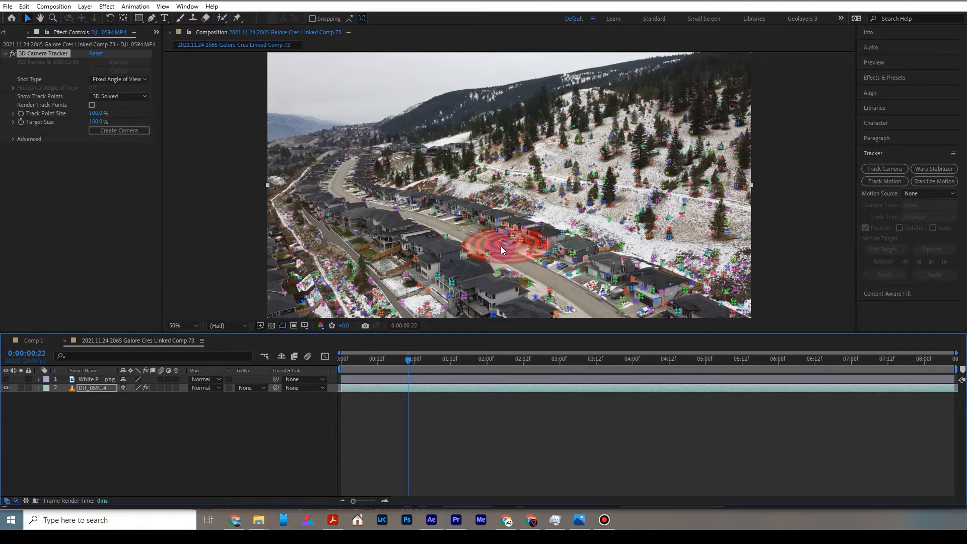
Step: Try several track point selections along the street and driveways to test how the target plane orients
click(528, 254)
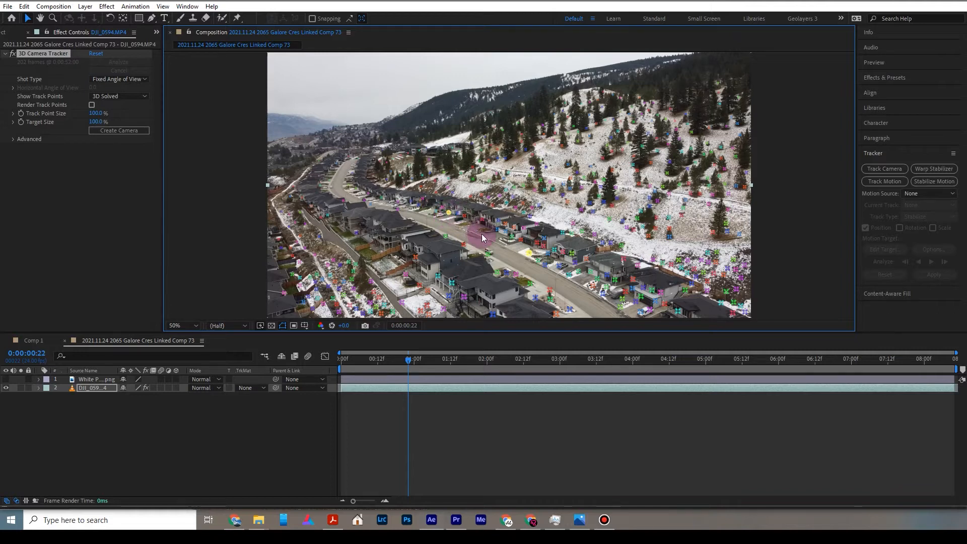
click(515, 276)
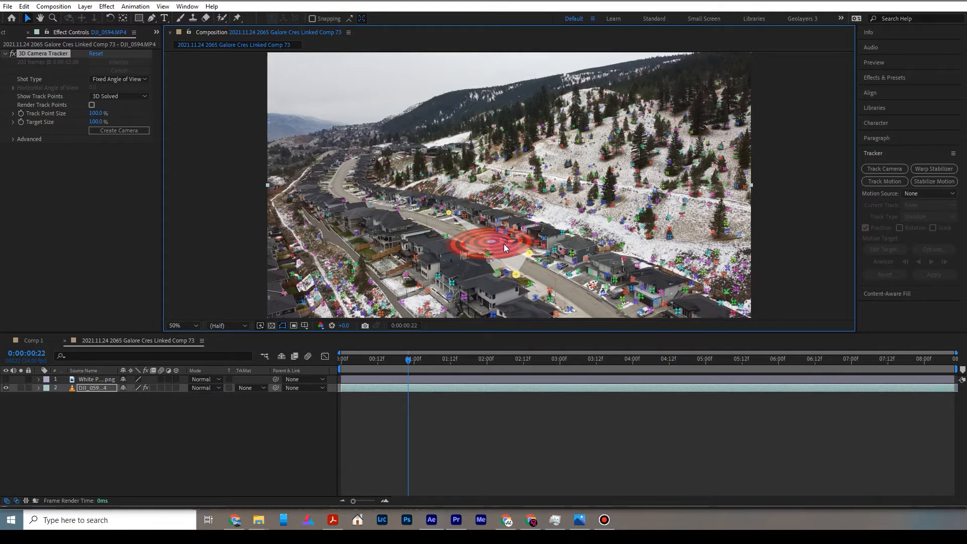
click(537, 269)
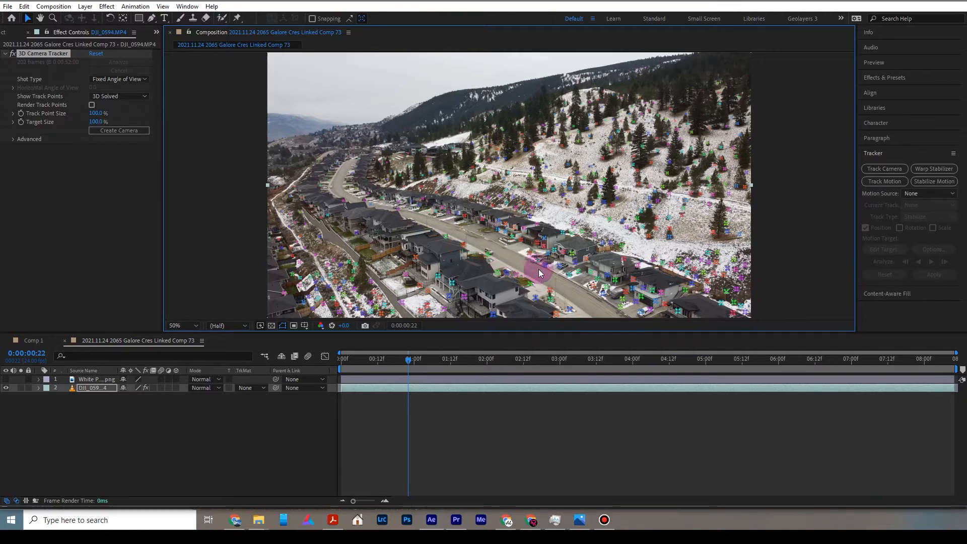
click(547, 252)
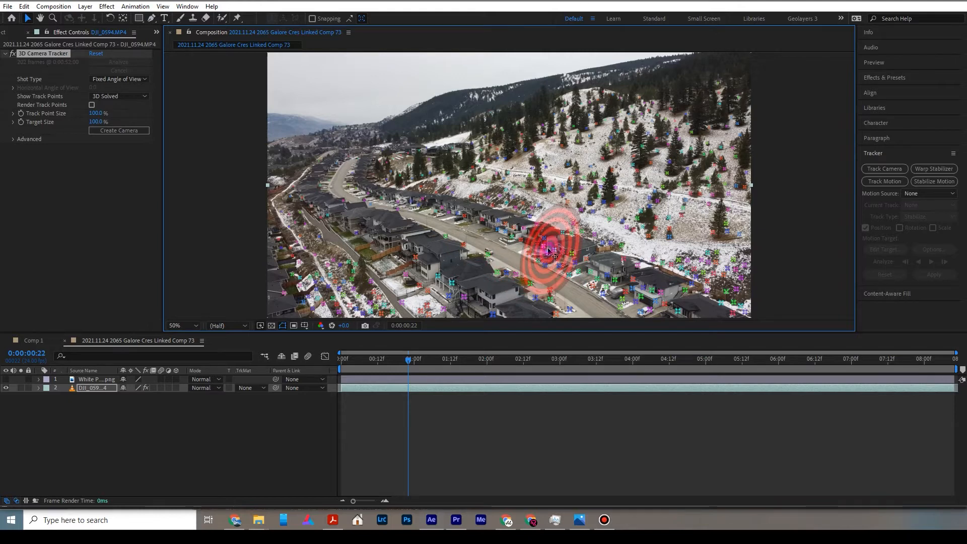
click(538, 249)
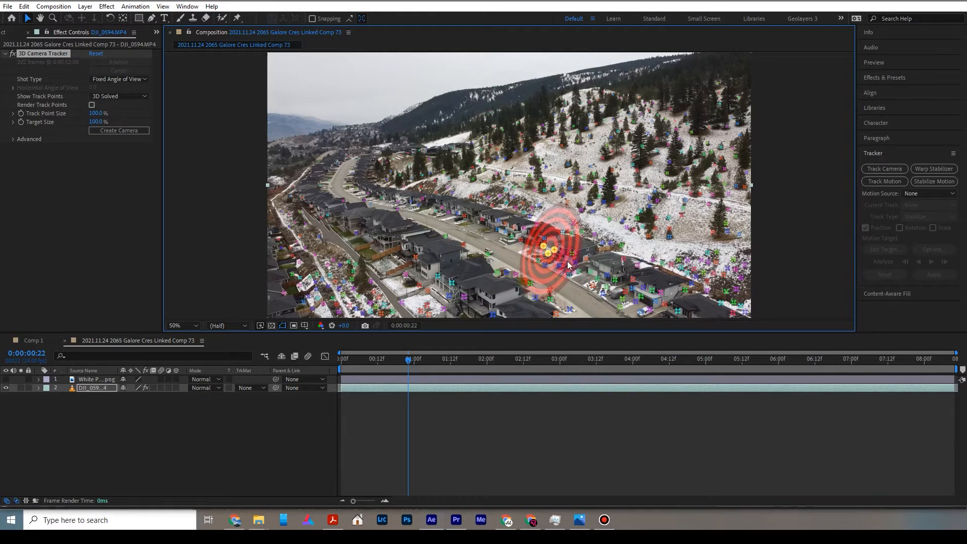
click(504, 249)
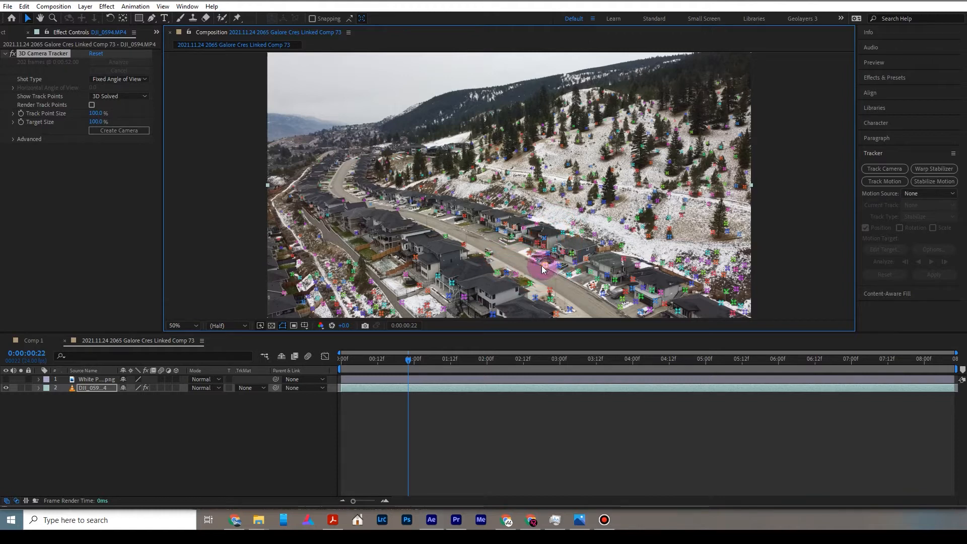
Step: Select track points along the street, driveways and backyards to form a flat ground target, and create a solid and camera from them
click(539, 260)
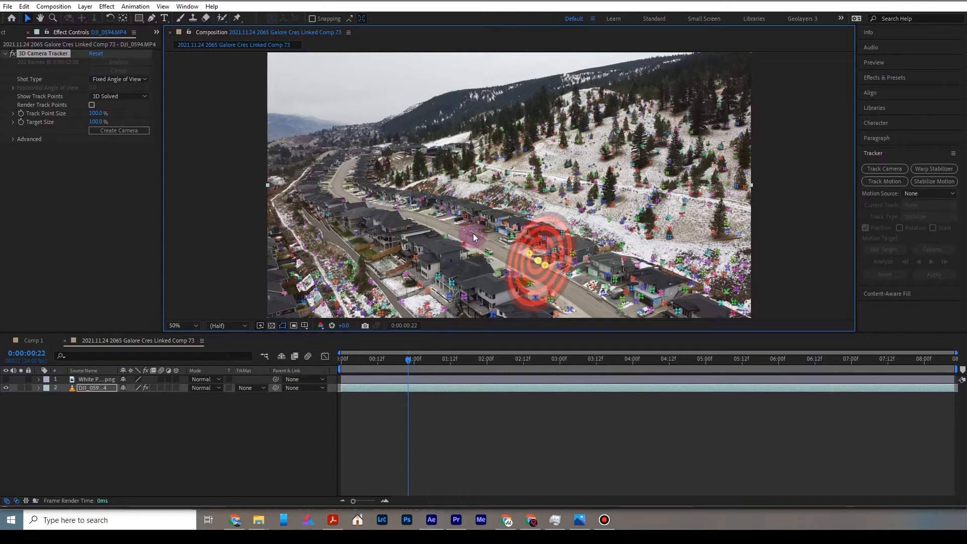
shift+click(448, 213)
shift+click(532, 290)
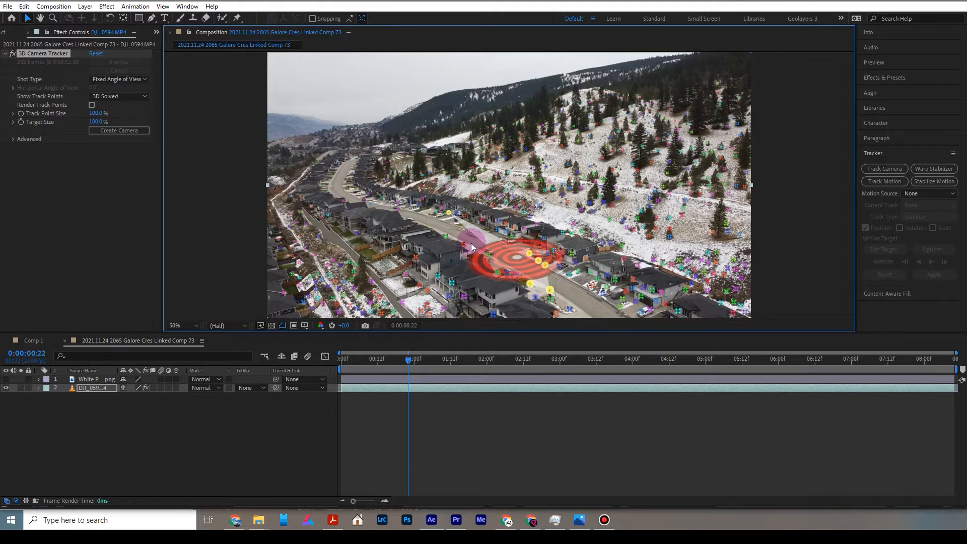
shift+click(409, 279)
shift+click(419, 289)
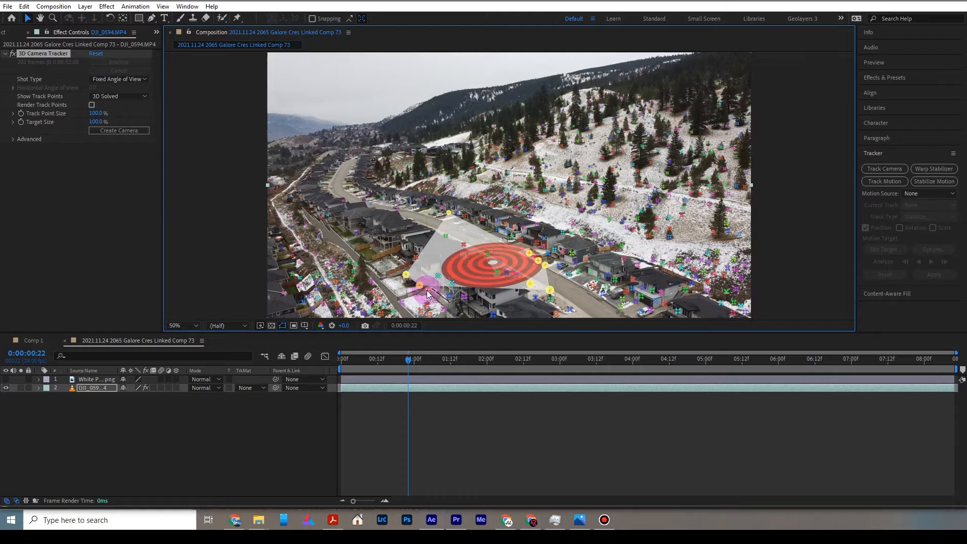
shift+click(427, 290)
shift+click(577, 284)
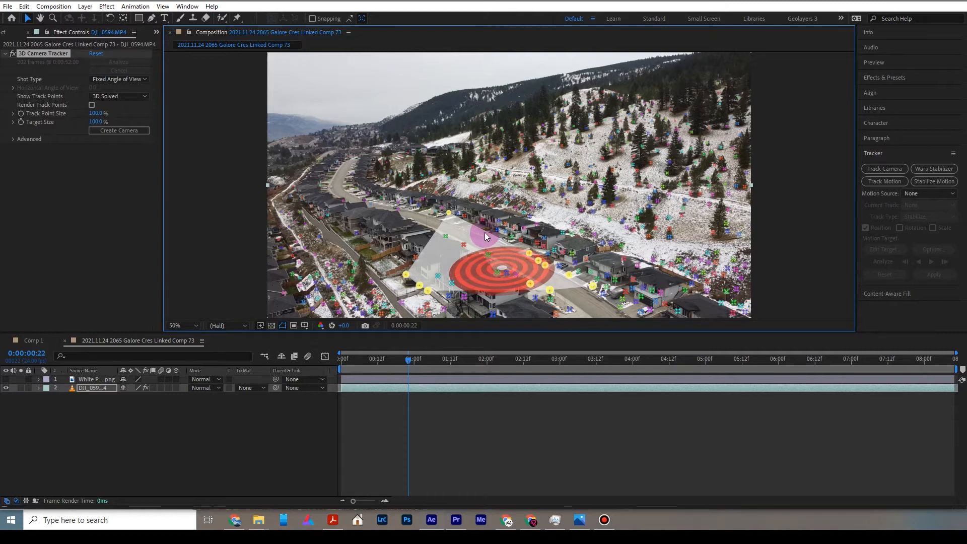
right_click(504, 261)
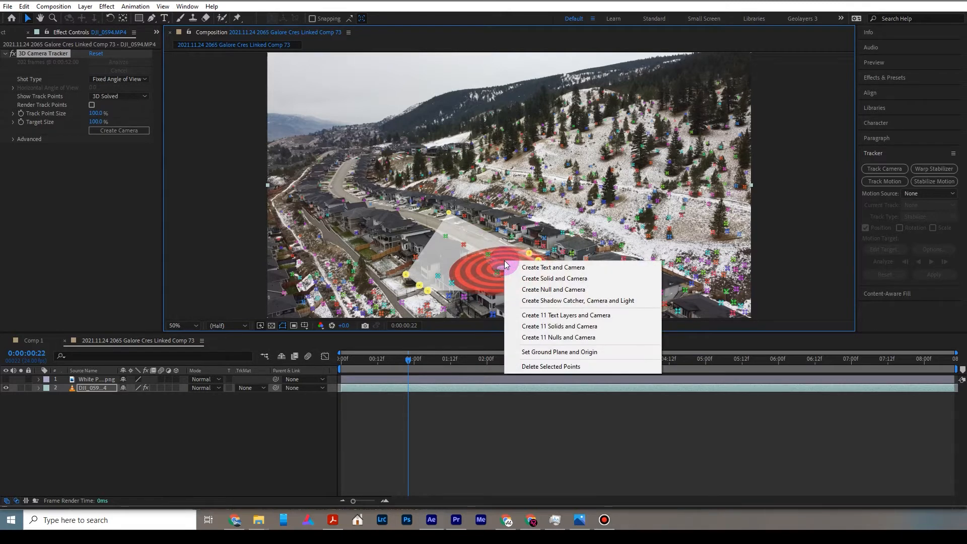
click(526, 278)
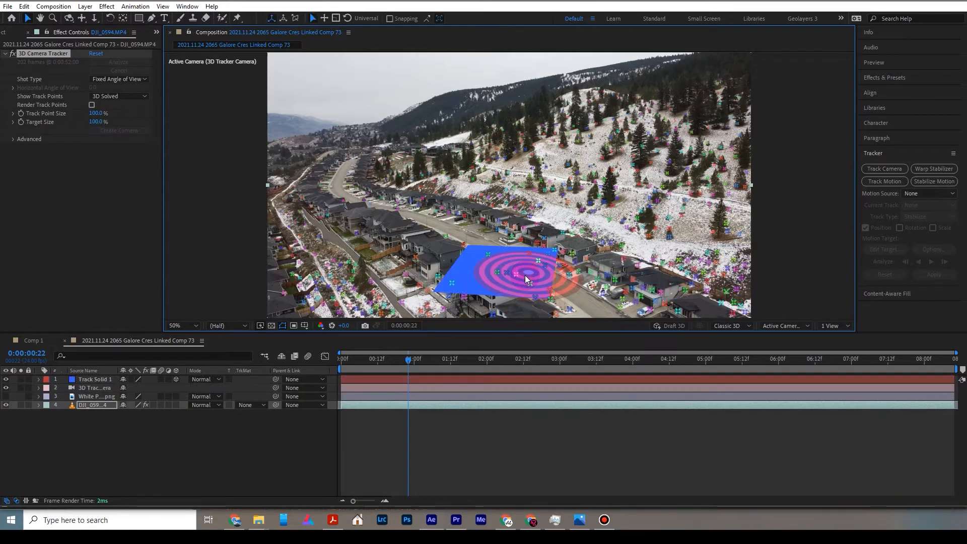
Step: Move Track Solid 1 along its axes until it lies over the street between the two rows of houses
click(94, 380)
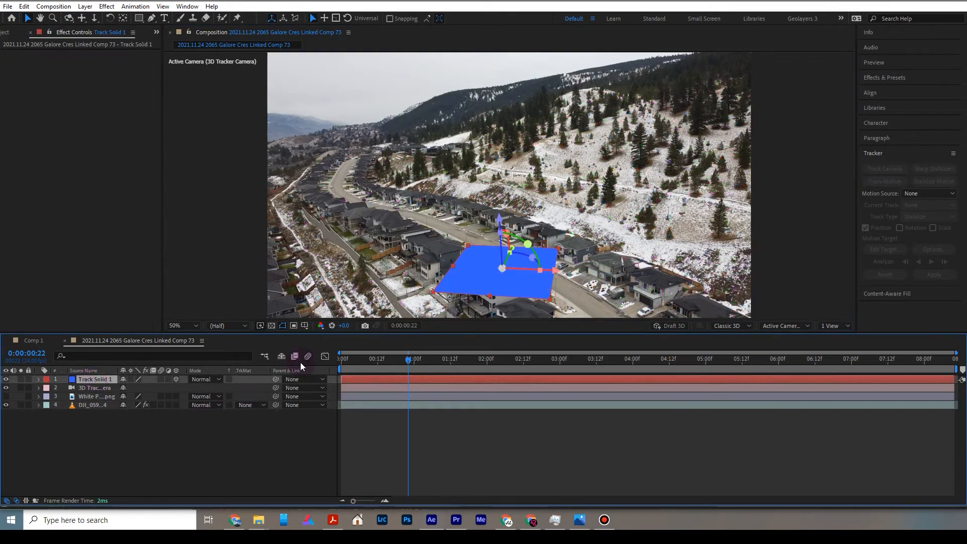
drag(538, 267, 498, 275)
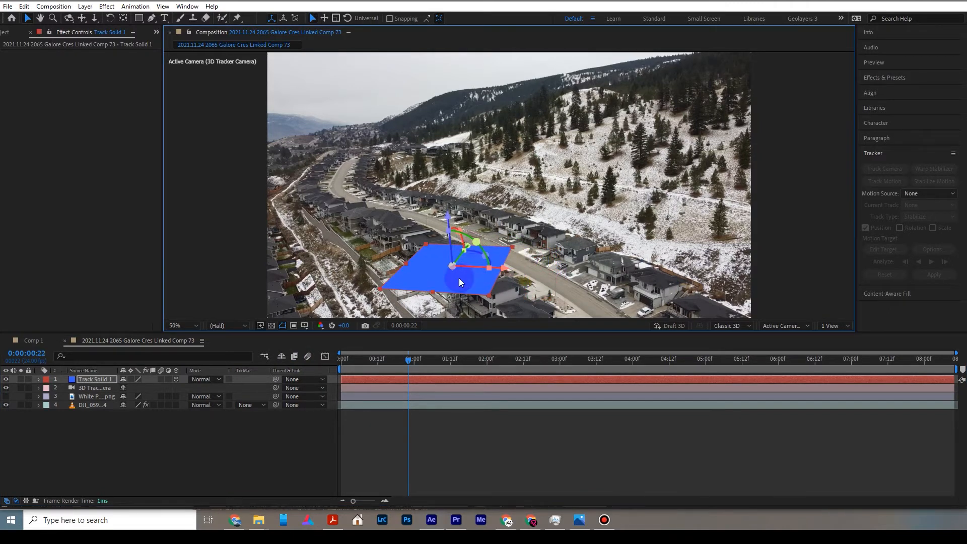
drag(469, 247, 491, 261)
mouse_move(465, 267)
mouse_down()
mouse_move(451, 237)
mouse_move(481, 269)
mouse_up()
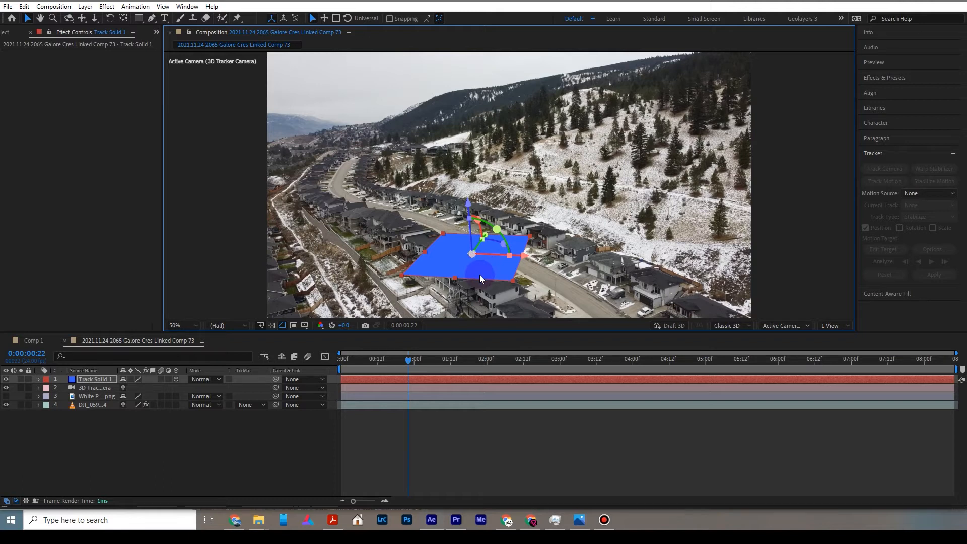
key(ctrl+z)
drag(506, 269, 550, 271)
drag(507, 248, 496, 219)
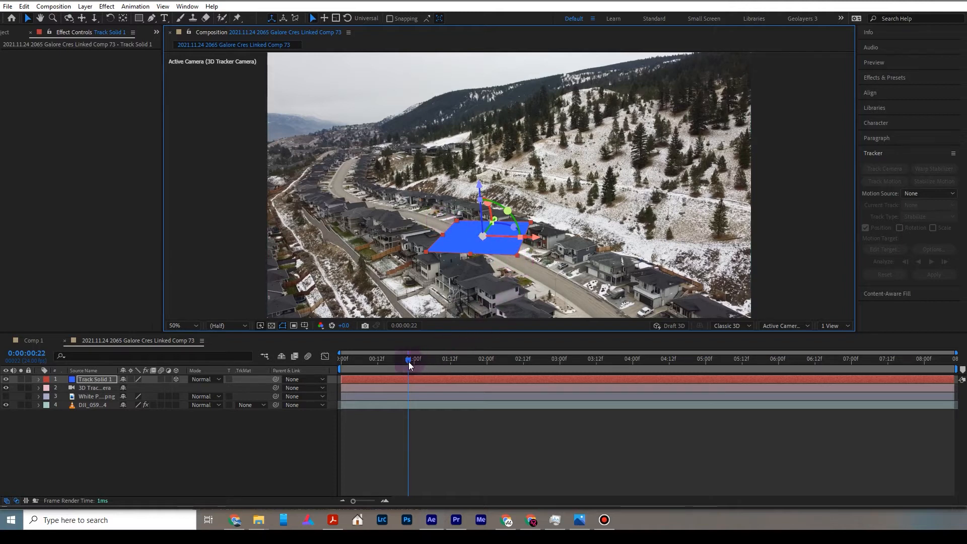
Step: Play back the composition several times to check how the solid tracks the footage, and set the current time to 0:00:00:15
drag(407, 361, 410, 360)
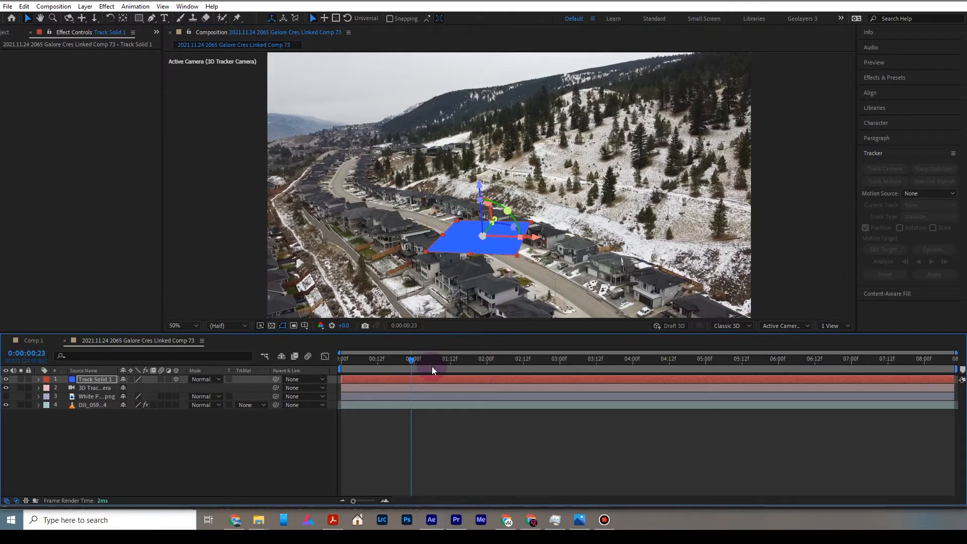
key(space)
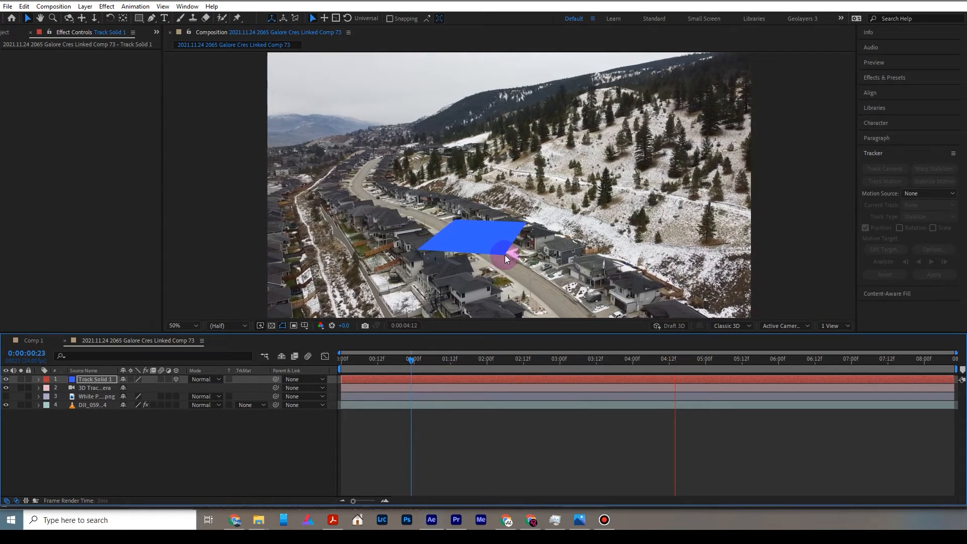
click(412, 359)
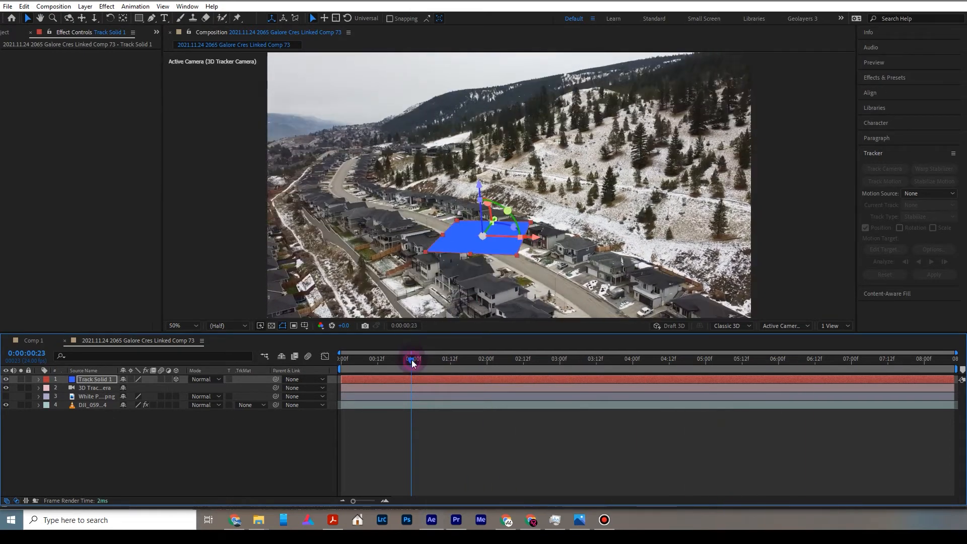
key(space)
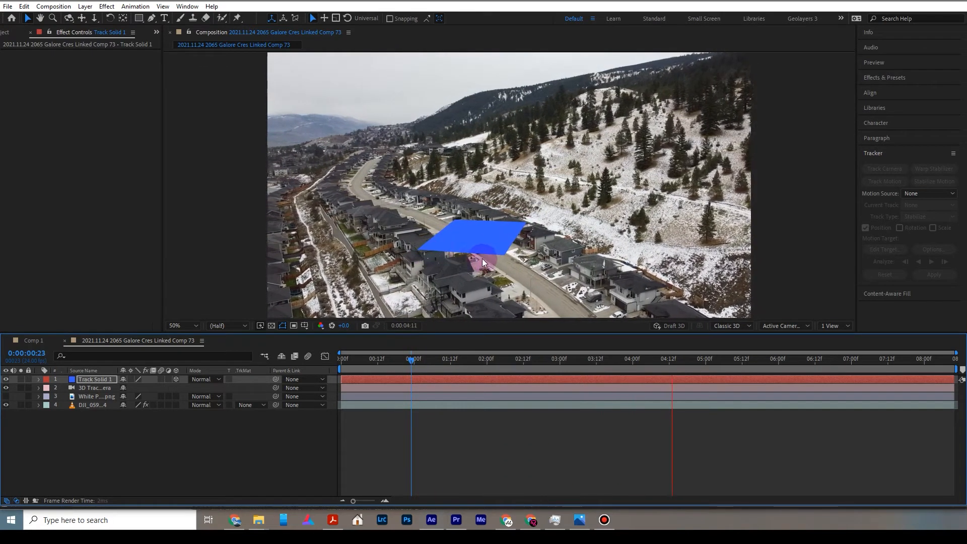
drag(413, 359, 403, 359)
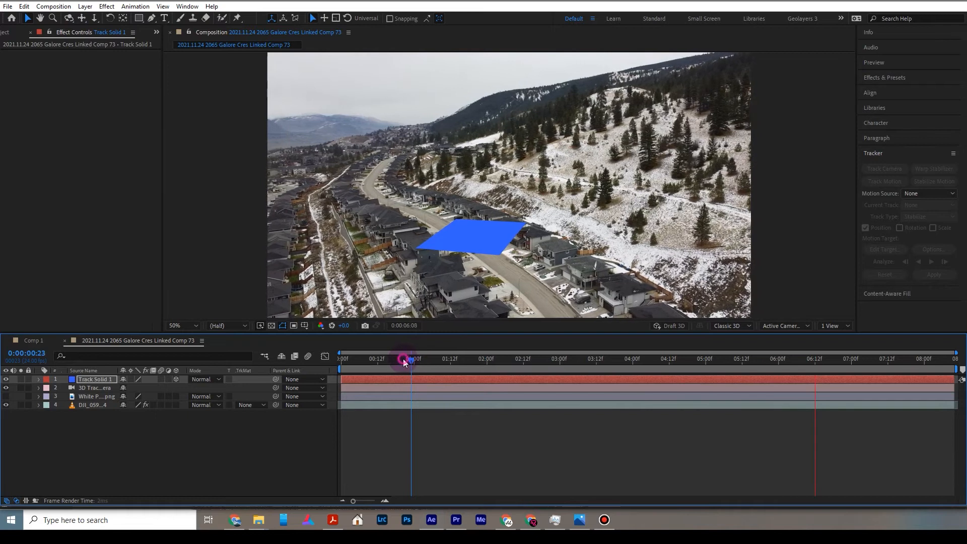
key(space)
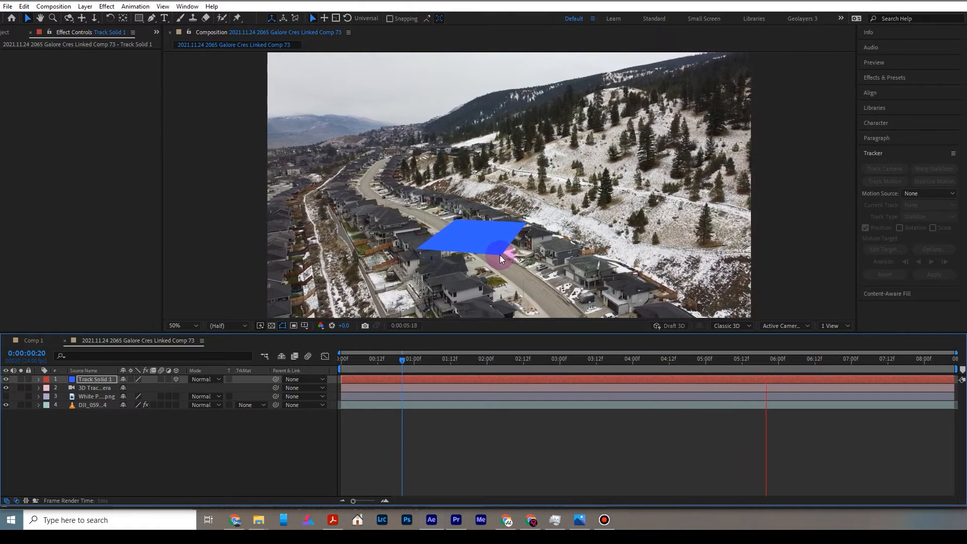
key(space)
drag(411, 358, 387, 359)
click(485, 259)
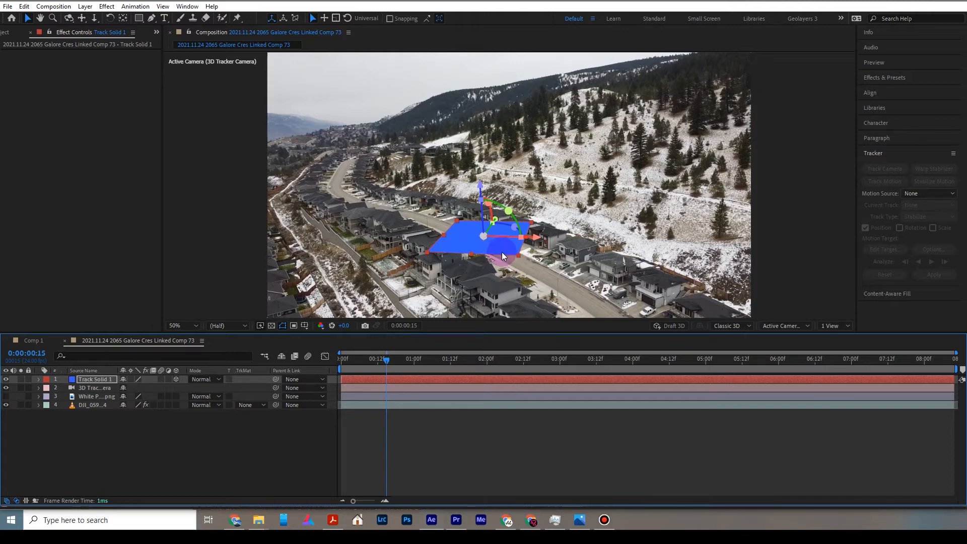
Step: Hide Track Solid 1 and show the White Placemarker.png layer at the top of the layer stack
click(6, 379)
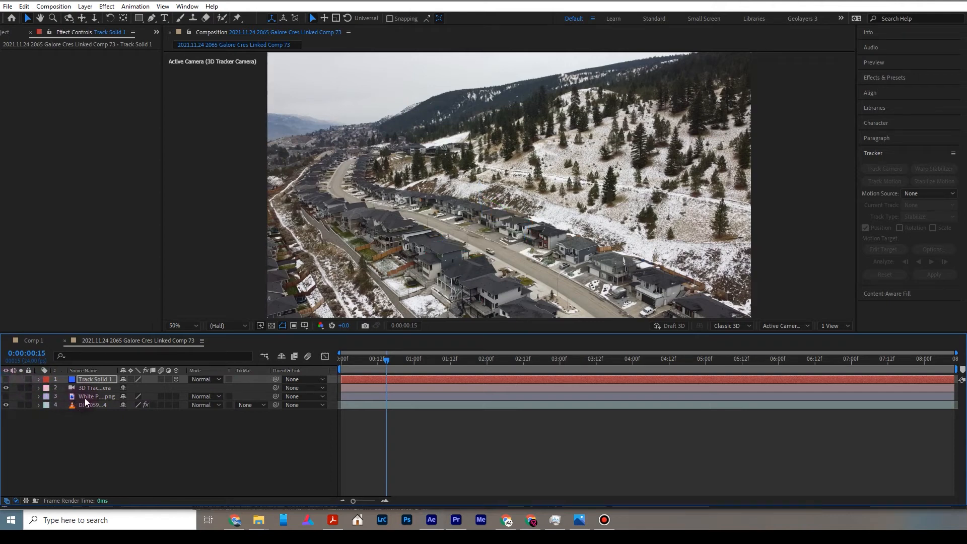
drag(87, 401, 89, 381)
click(6, 379)
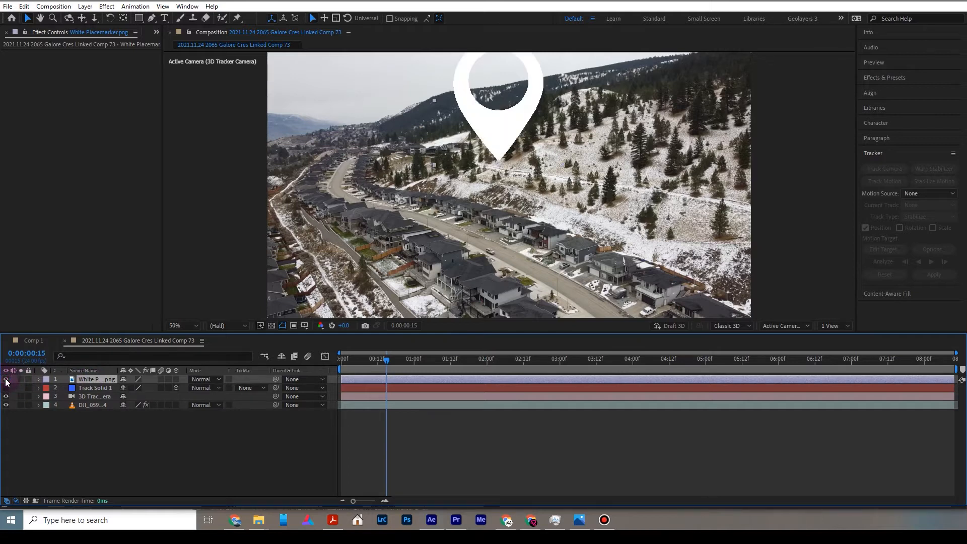
Step: Move the placemarker pin so its tip sits at the street, and make White Placemarker.png a 3D layer
drag(486, 134, 496, 199)
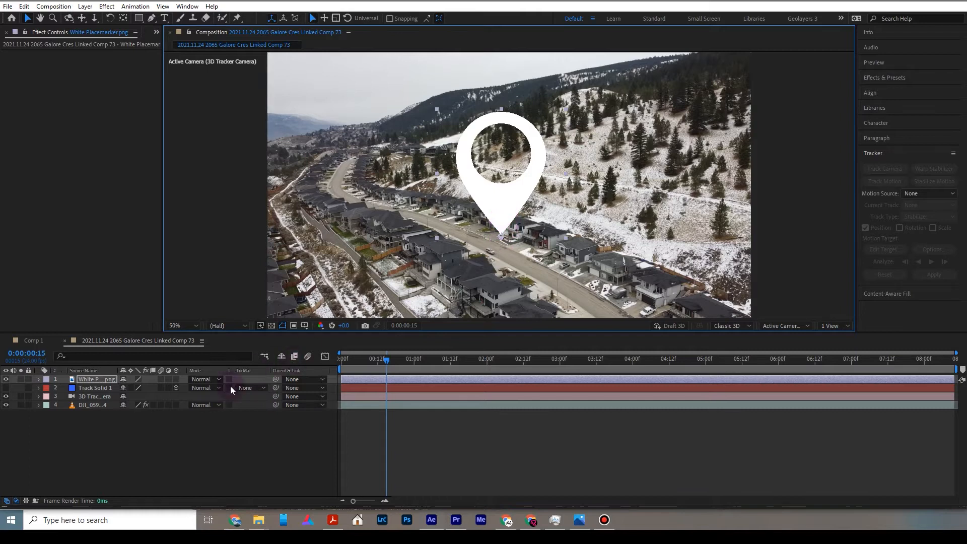
click(176, 379)
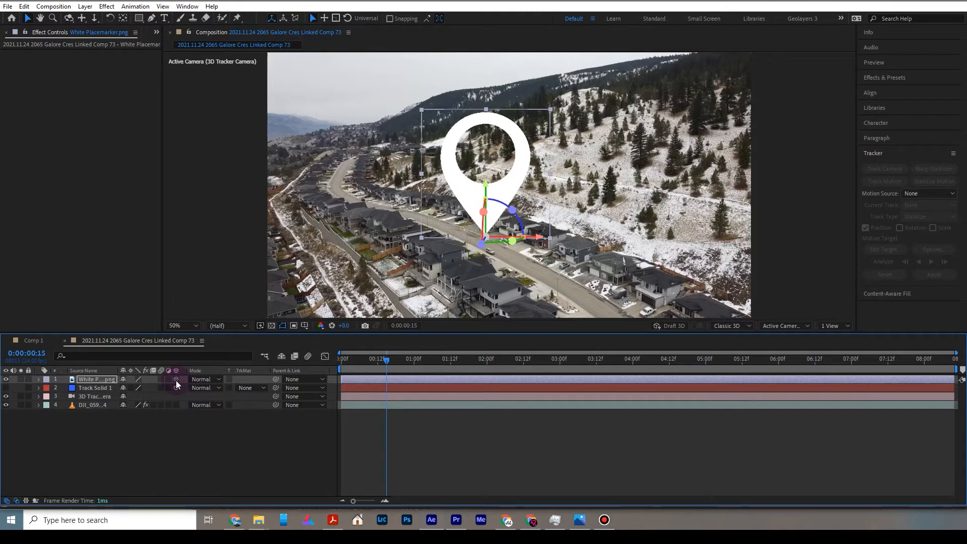
click(177, 387)
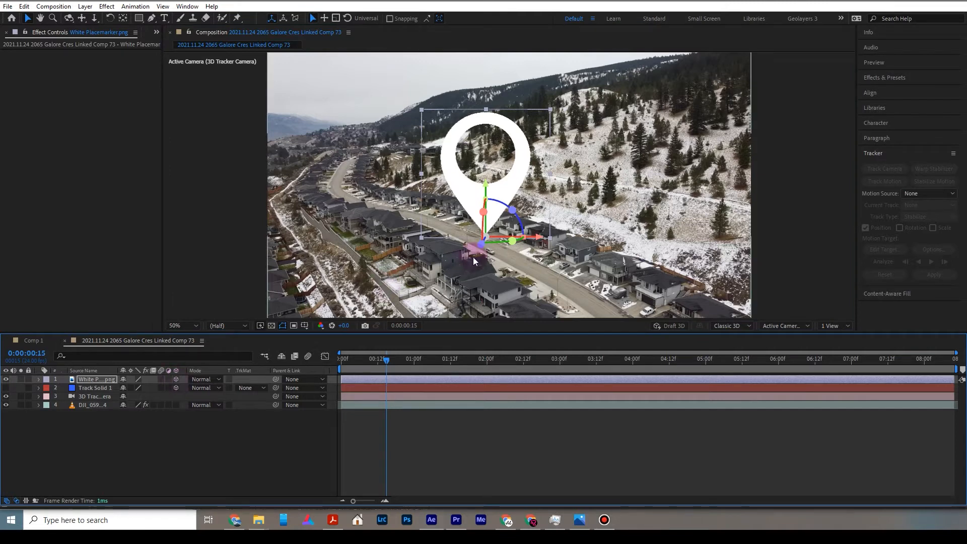
click(486, 237)
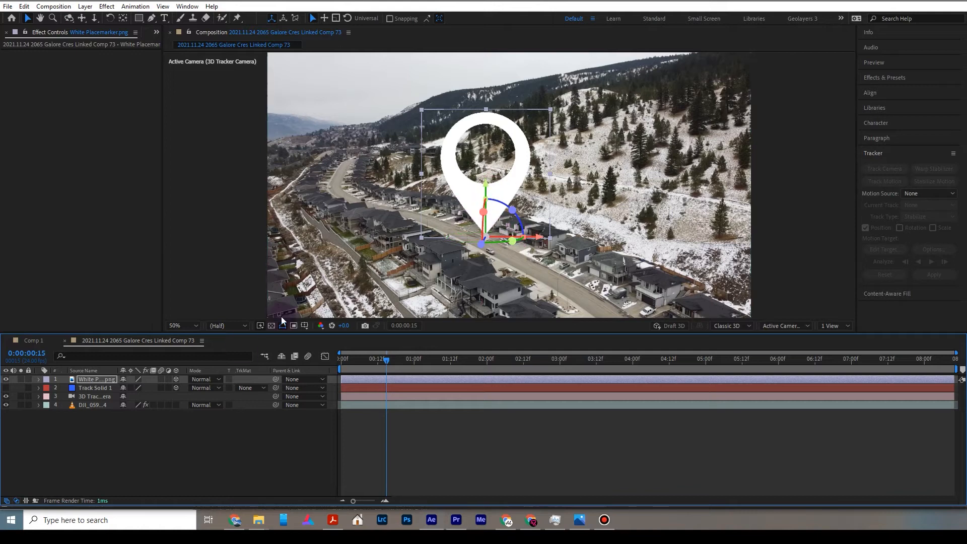
Step: Play back the composition to check the pin's motion without a parent, and return the current time to 0:00:00:14
key(space)
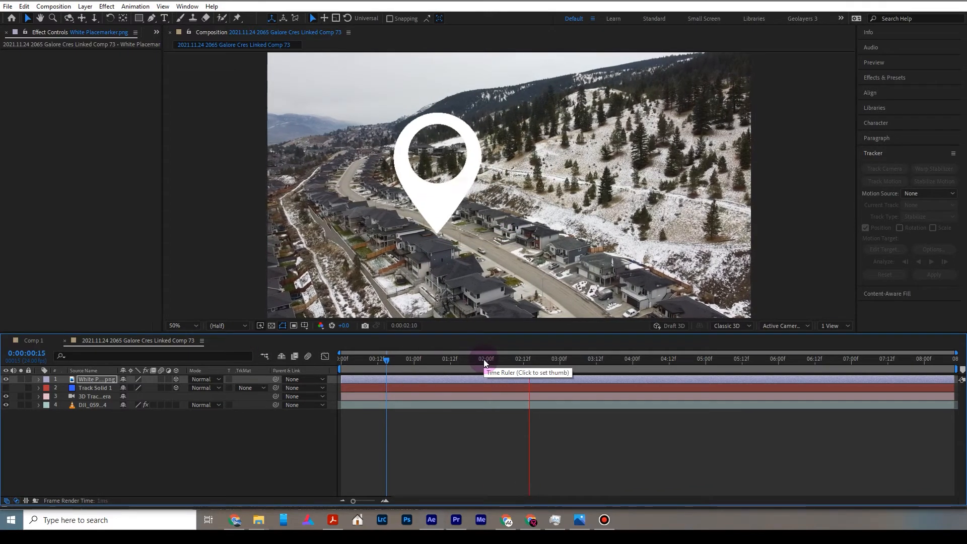
key(space)
drag(560, 364, 384, 382)
Step: Briefly show Track Solid 1 to compare its position with the pin, and parent White Placemarker.png to Track Solid 1
click(95, 388)
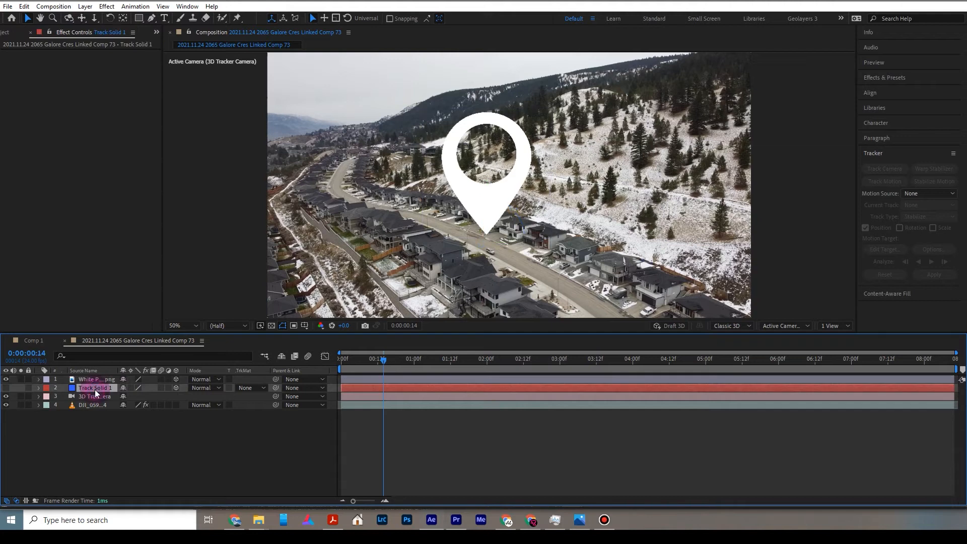
click(6, 388)
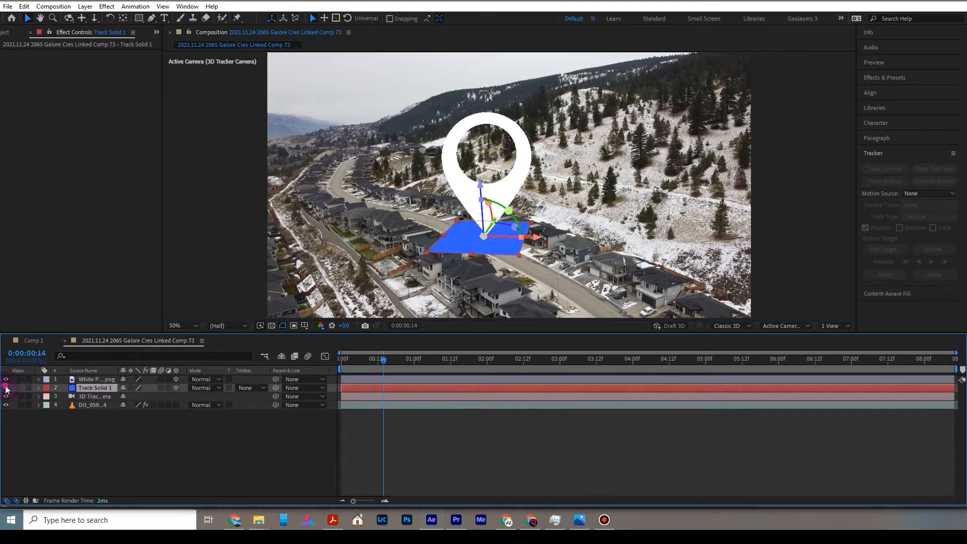
click(6, 387)
click(89, 379)
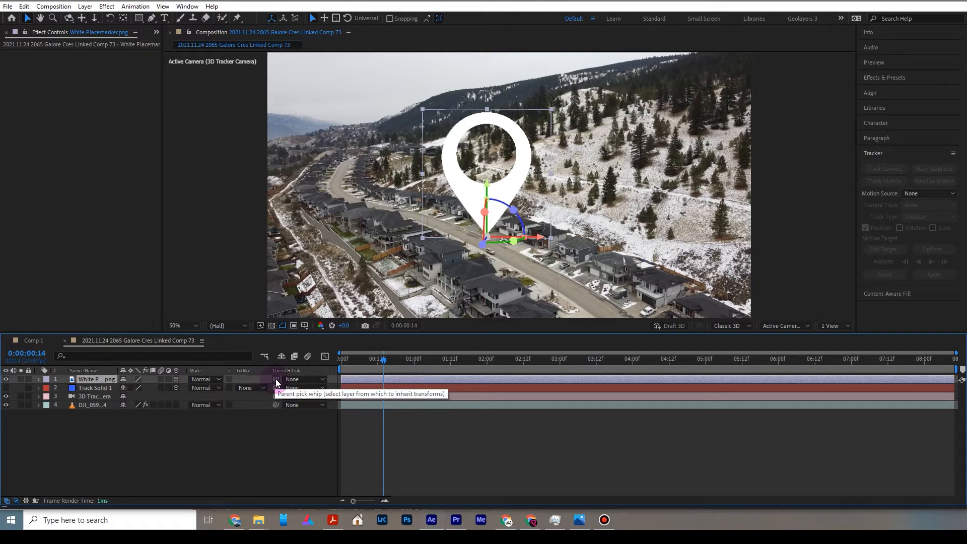
drag(276, 379, 276, 379)
drag(179, 372, 91, 389)
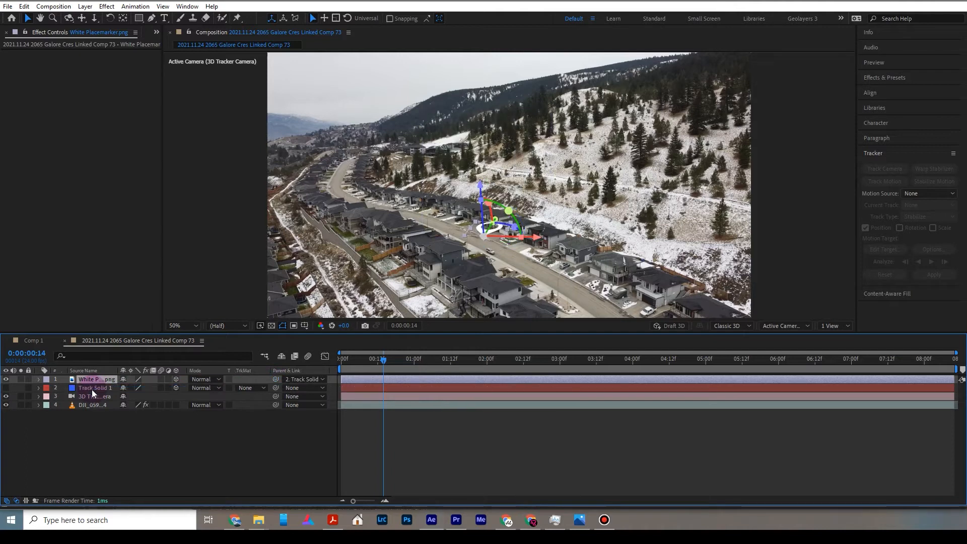
Step: Play back the composition to check how the parented placemarker follows the ground, stopping at 0:00:01:12
key(space)
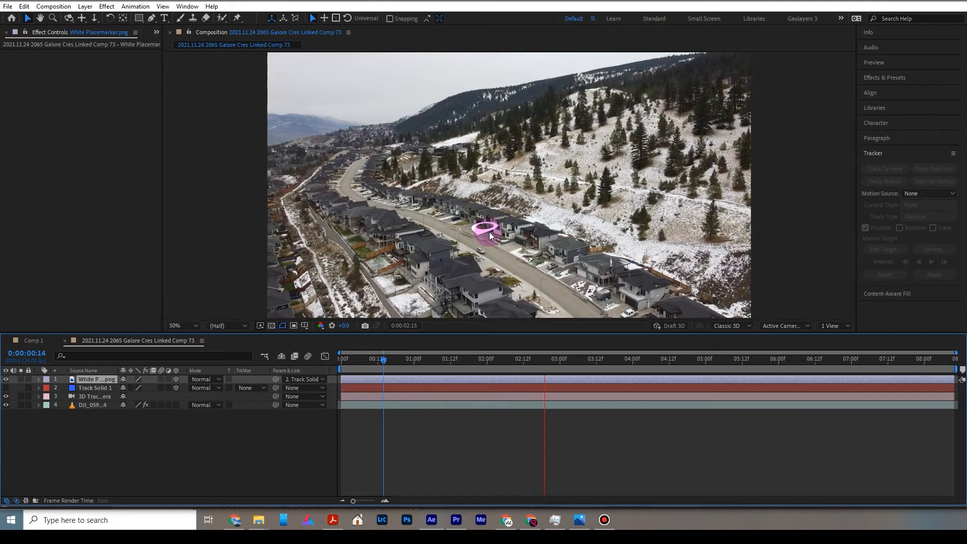
drag(404, 360, 356, 363)
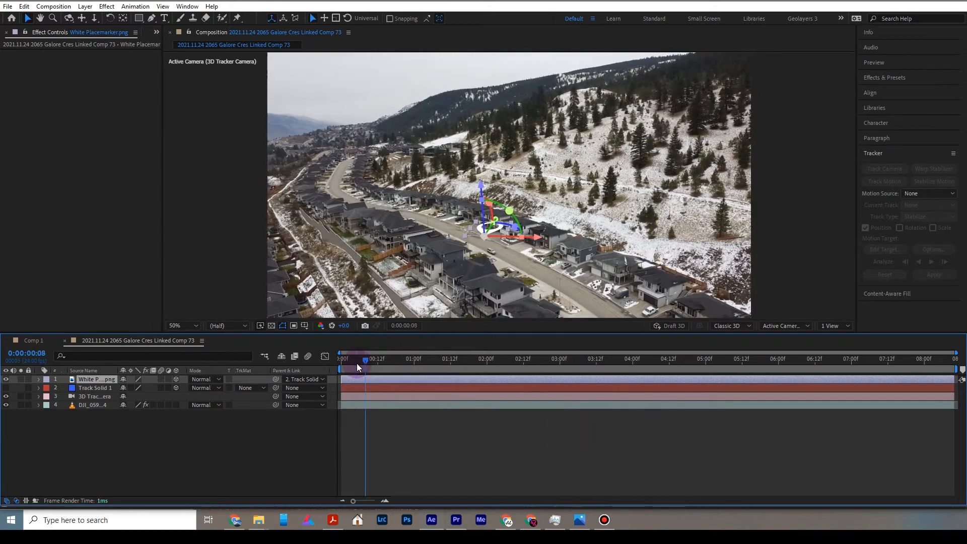
key(space)
click(508, 258)
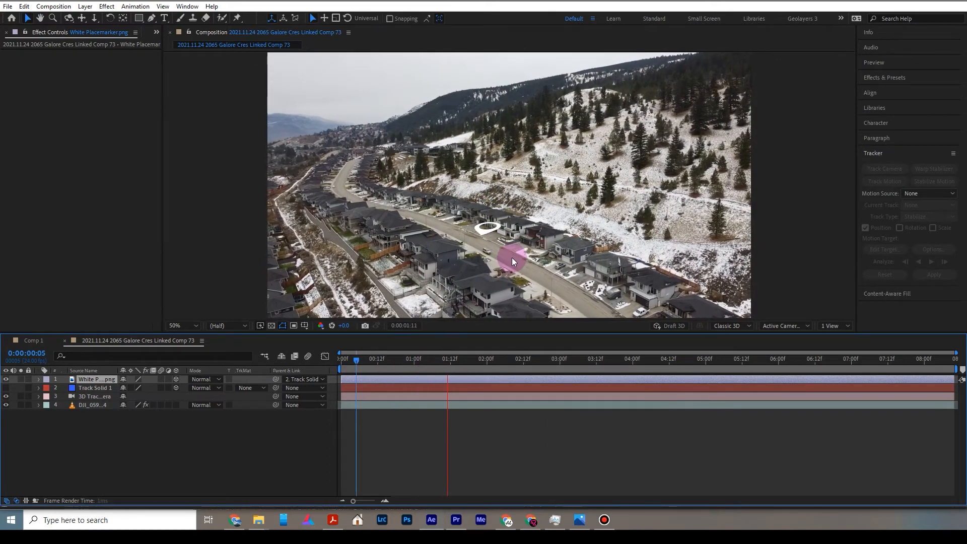
Step: Set the X Rotation of the White Placemarker.png layer to 90° so the pin stands upright
scroll(505, 267, up, 2)
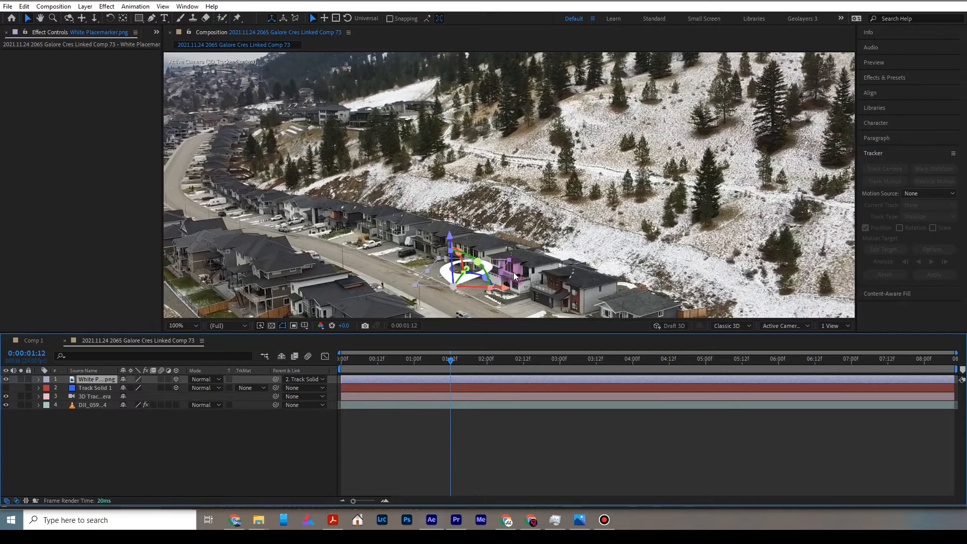
drag(512, 277, 534, 182)
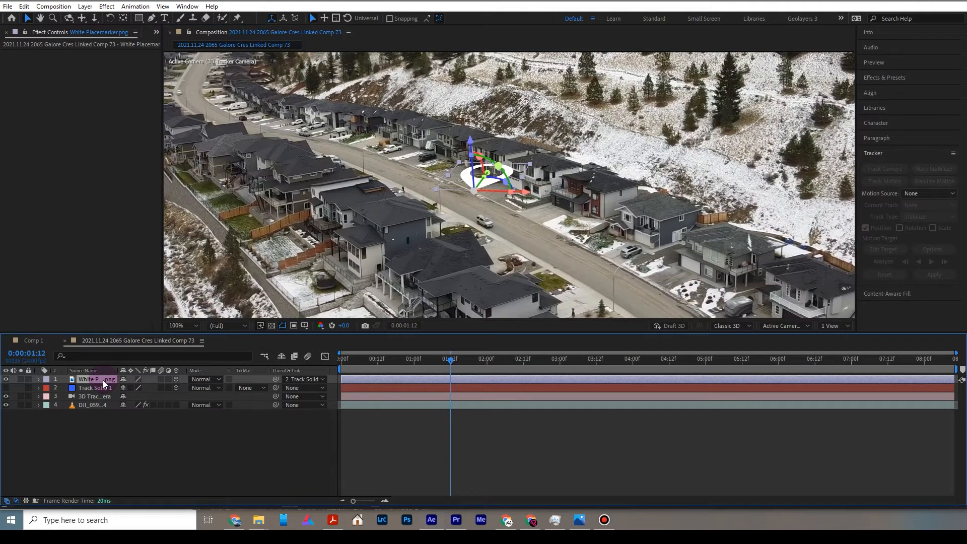
key(r)
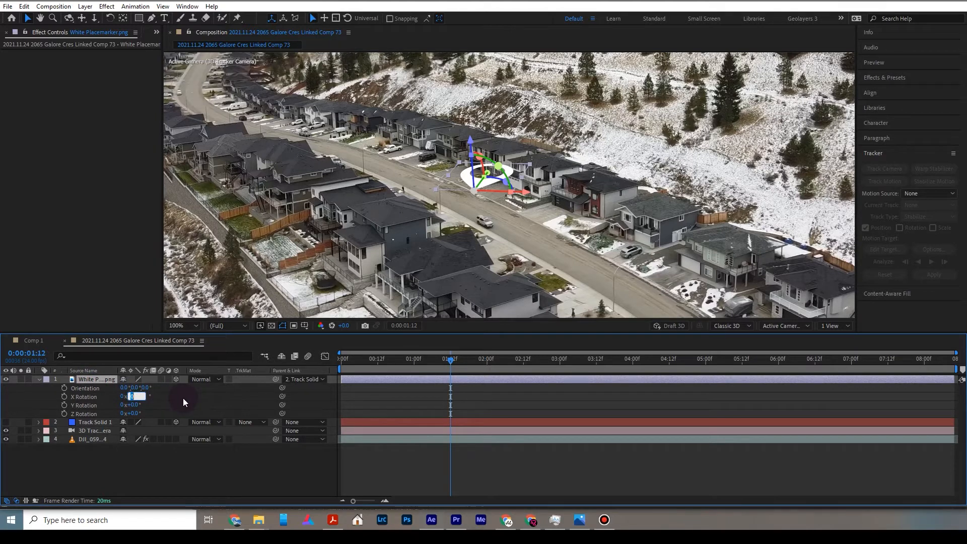
text(90)
key(Return)
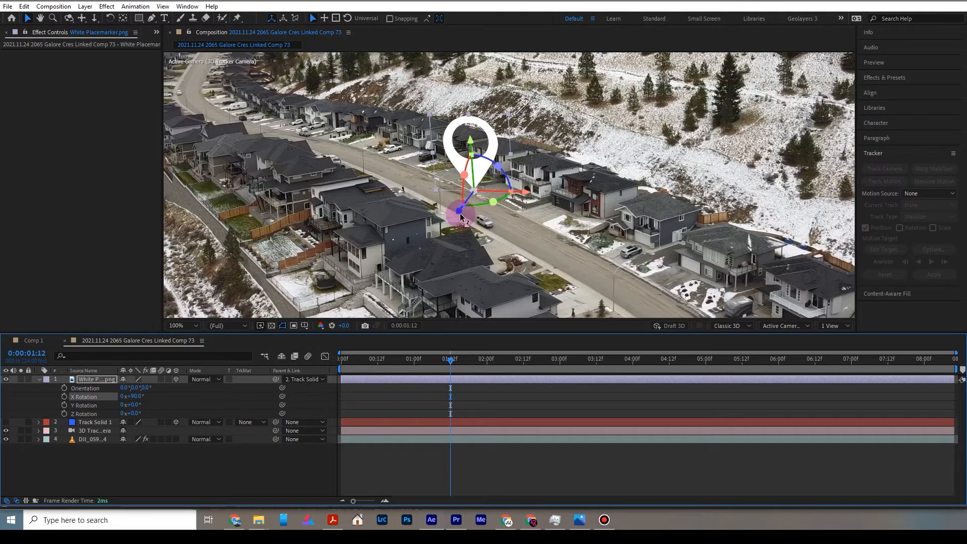
Step: Reposition the placemarker along its X, Y and Z axes so its tip sits over a house roof on the far side of the street
drag(526, 192, 497, 189)
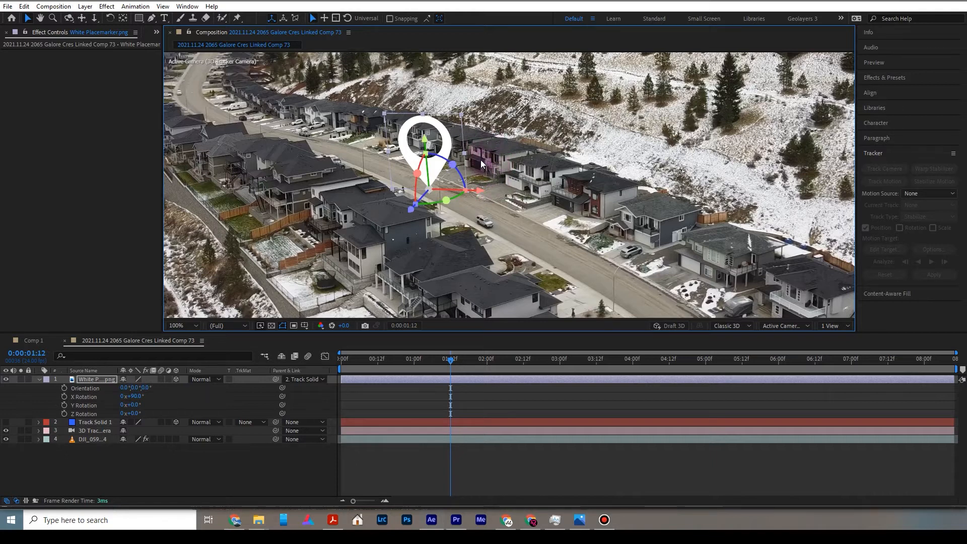
drag(479, 192, 513, 189)
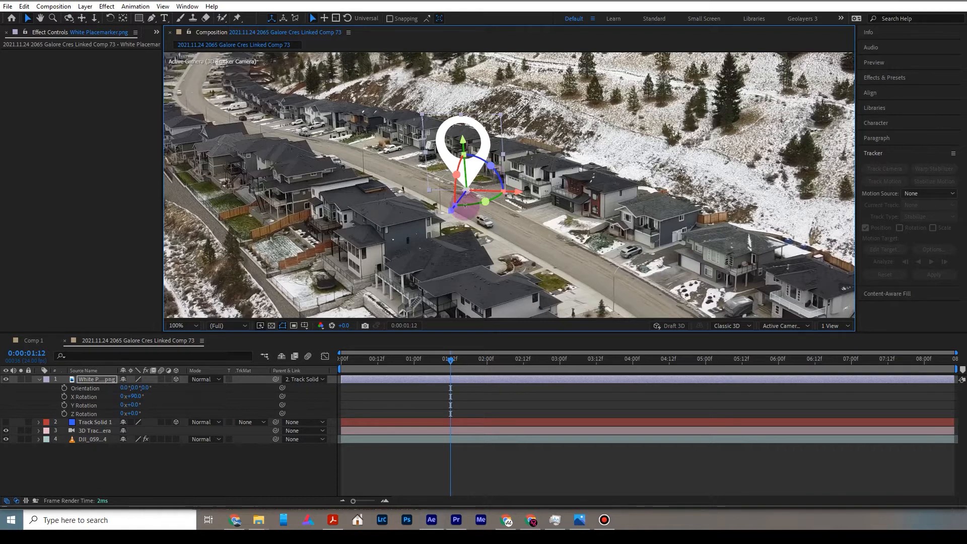
drag(451, 209, 469, 198)
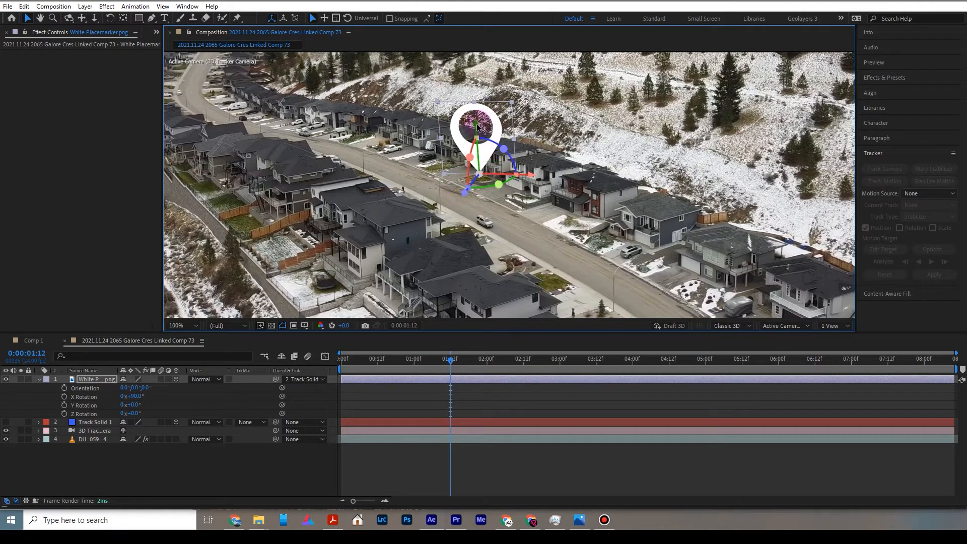
drag(477, 122, 475, 106)
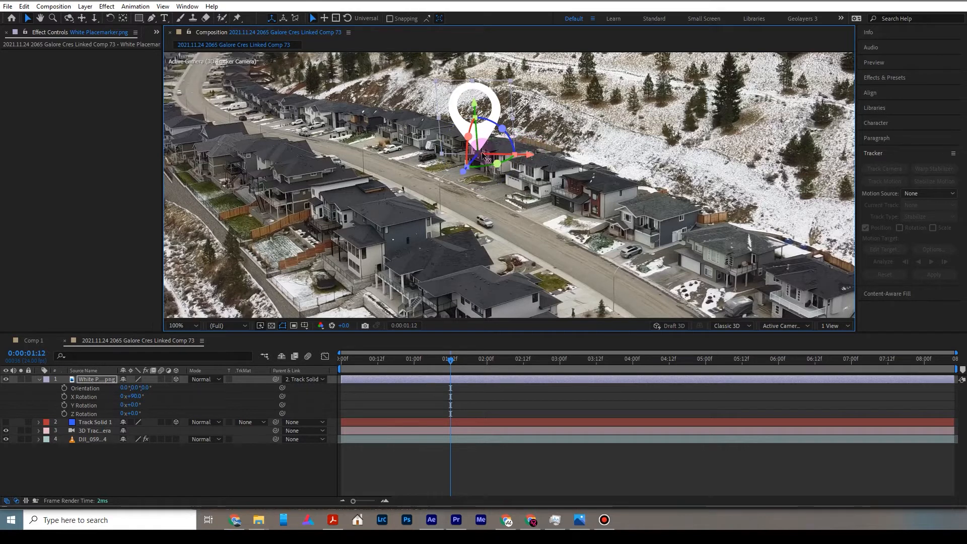
drag(473, 104, 472, 104)
drag(532, 157, 549, 157)
drag(483, 170, 492, 165)
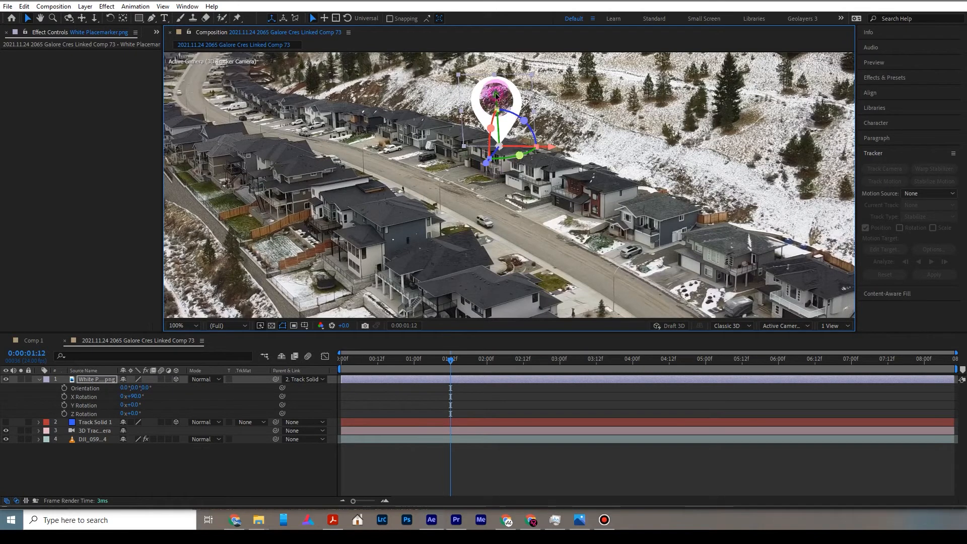
drag(495, 95, 496, 92)
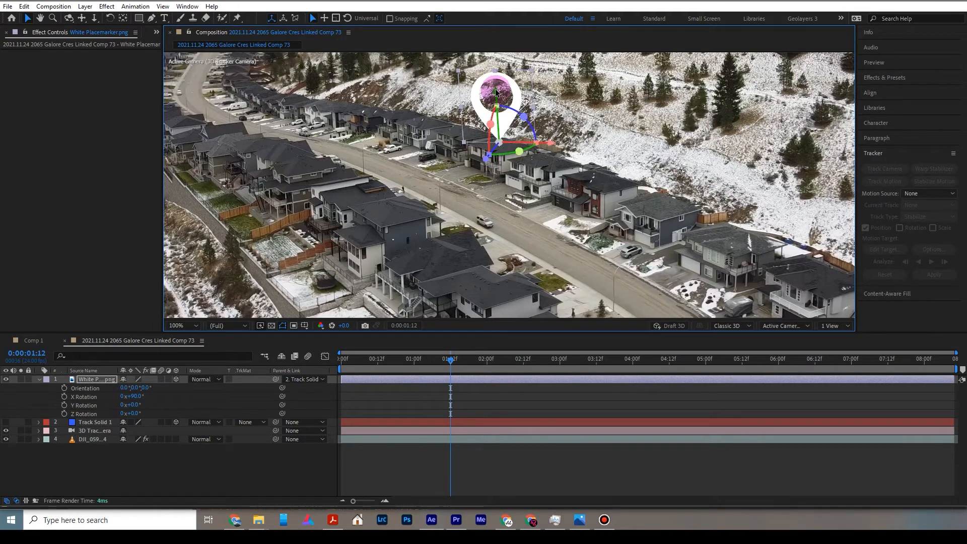
Step: Play back the composition from 0:00:01:12 to check that the repositioned pin stays locked to the house
click(450, 360)
key(space)
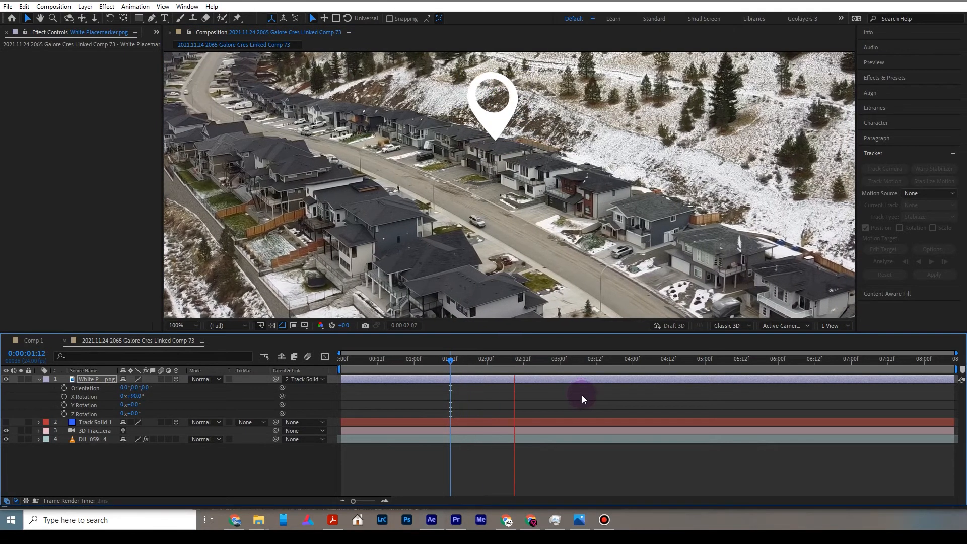
click(453, 361)
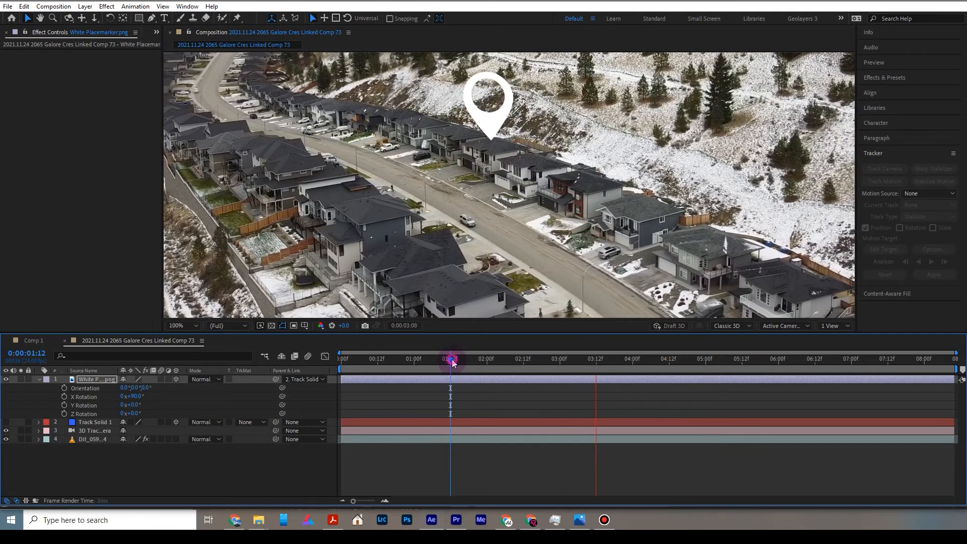
key(space)
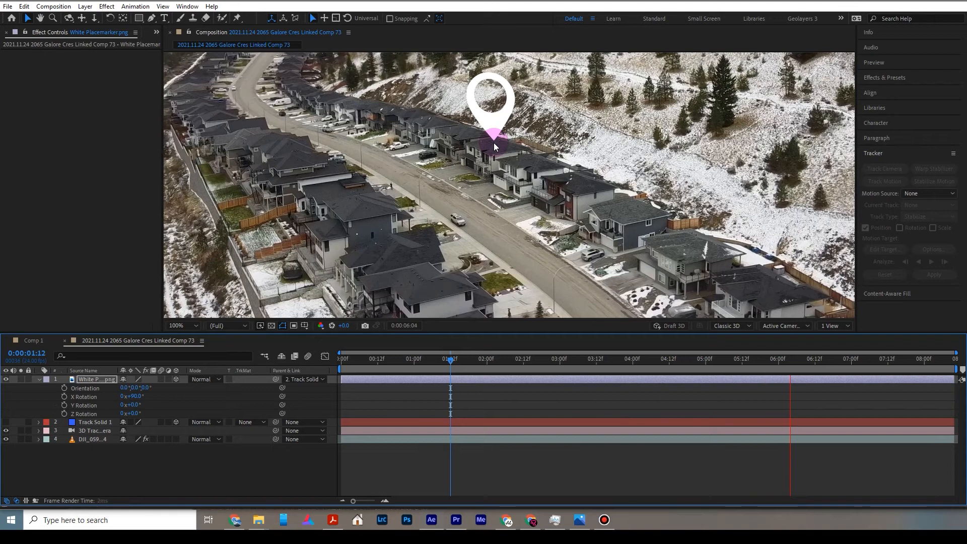
key(space)
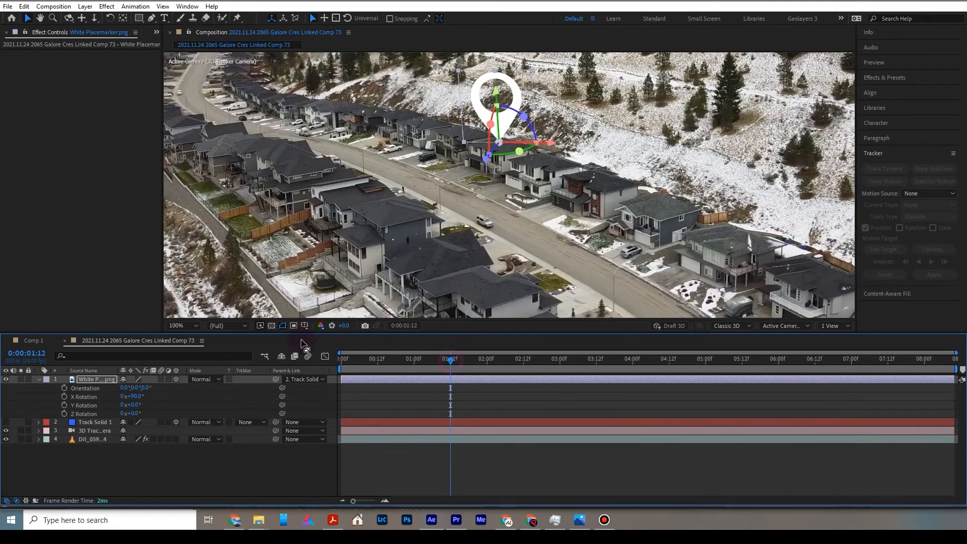
Step: Fit the whole frame in the composition view and play it back, stopping at 0:00:03:21
click(183, 325)
click(184, 147)
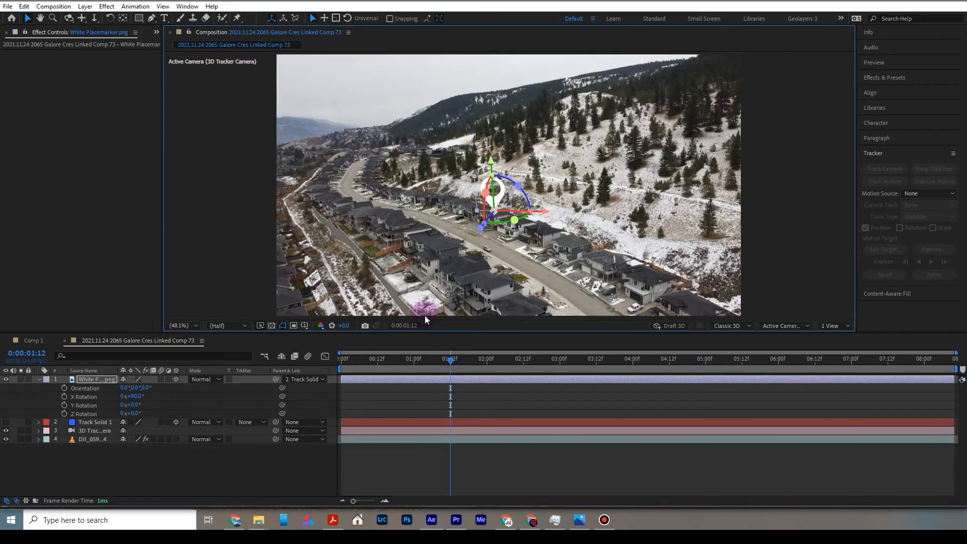
key(space)
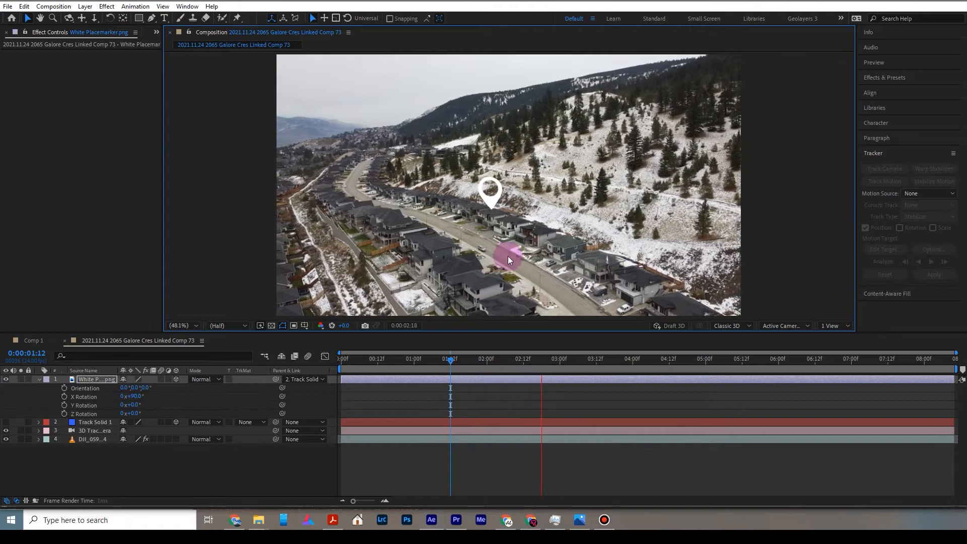
key(space)
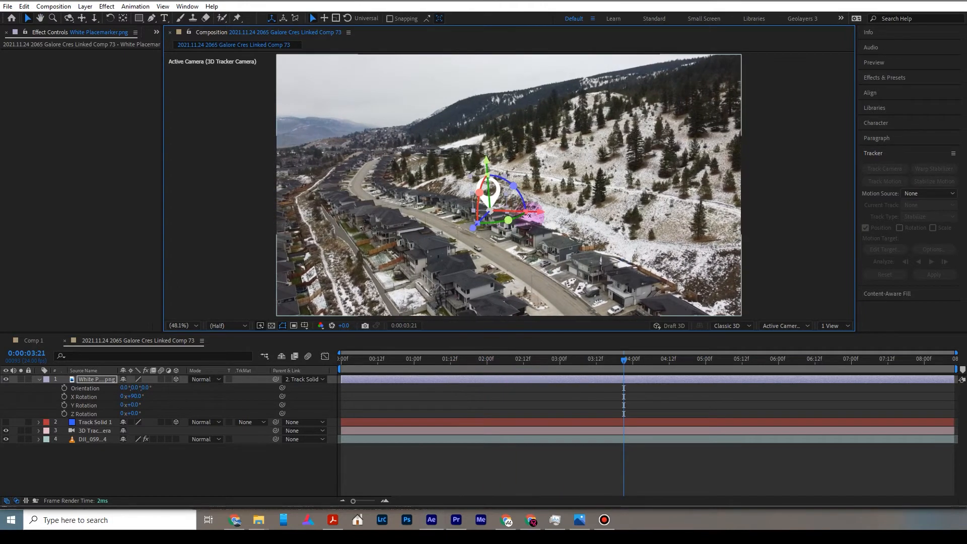
Step: Rotate the placemarker about its Y axis to an orientation of 353.7° and scrub to 0:00:01:05 to check it
drag(513, 185, 513, 185)
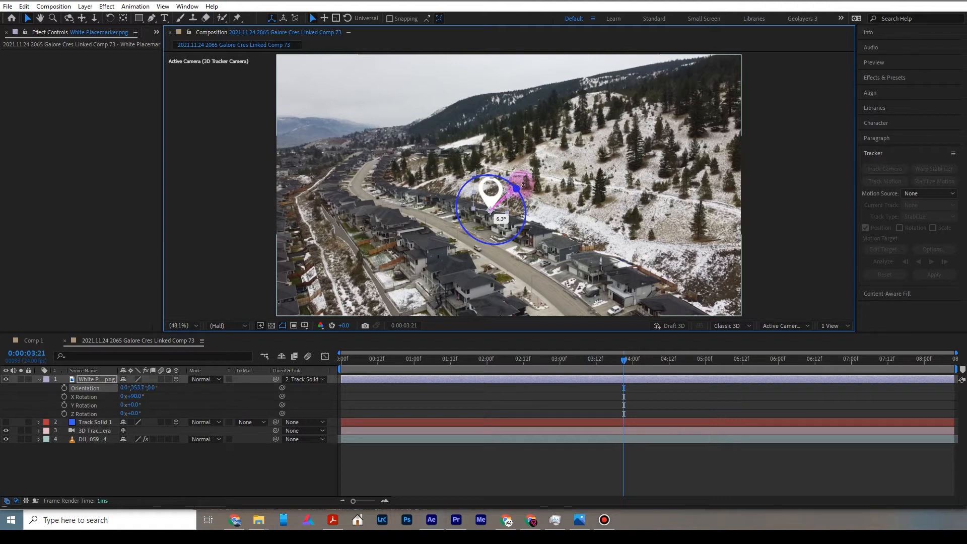
drag(520, 184, 521, 184)
drag(500, 361, 805, 381)
drag(480, 419, 430, 425)
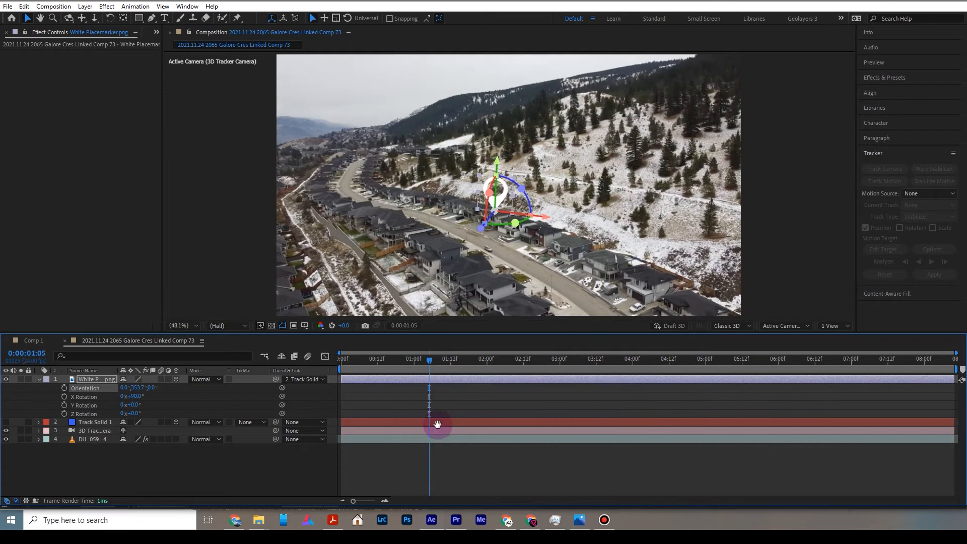
Step: Play back the composition from several early start points to check the rotated pin's motion, and return the current time to 0:00:00:00
key(space)
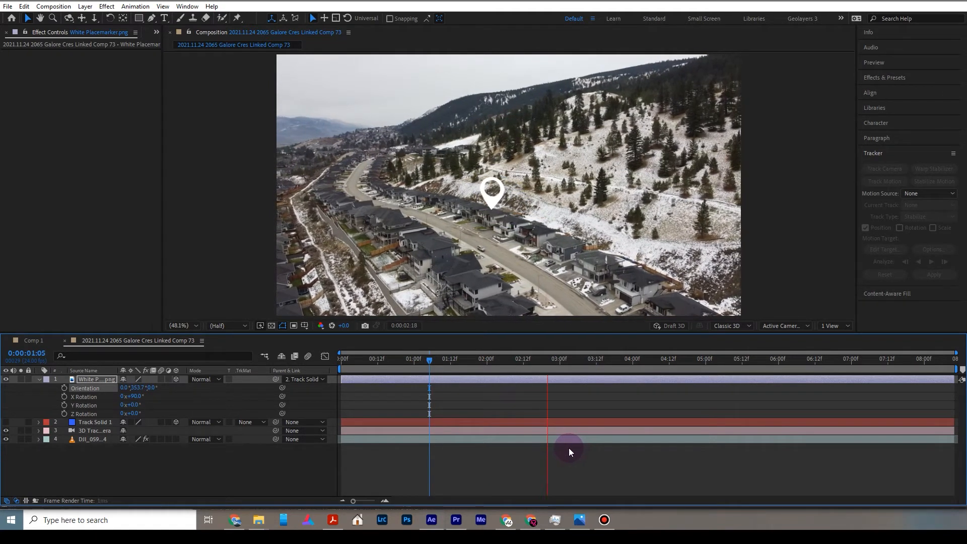
key(space)
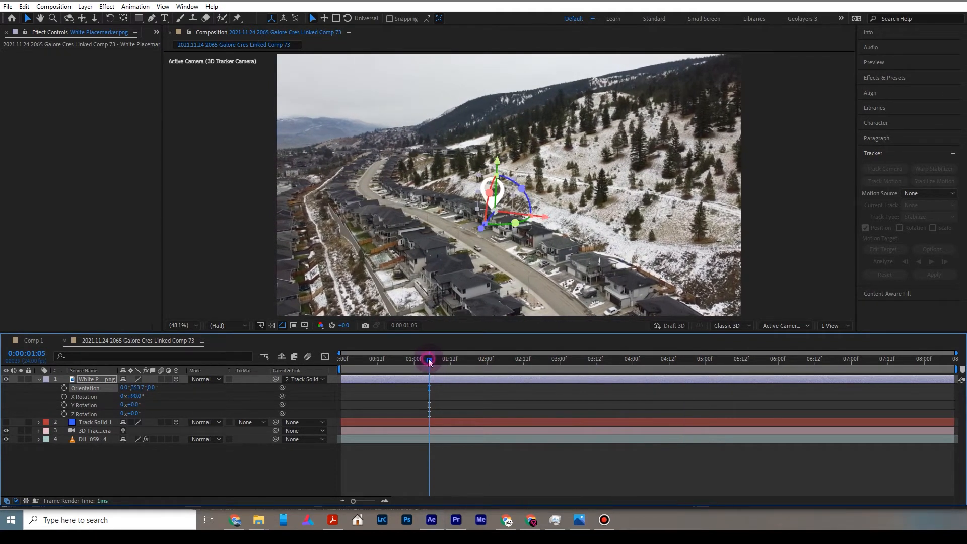
key(space)
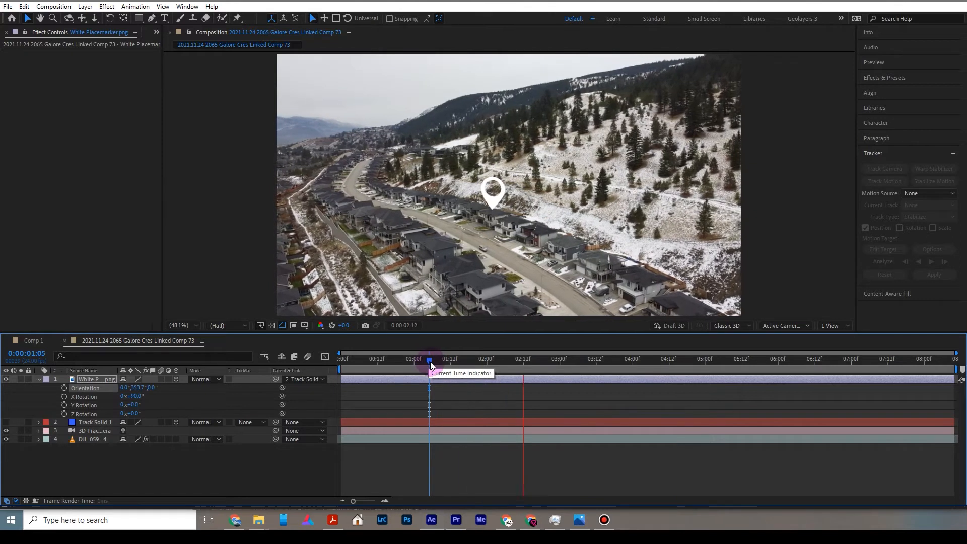
key(space)
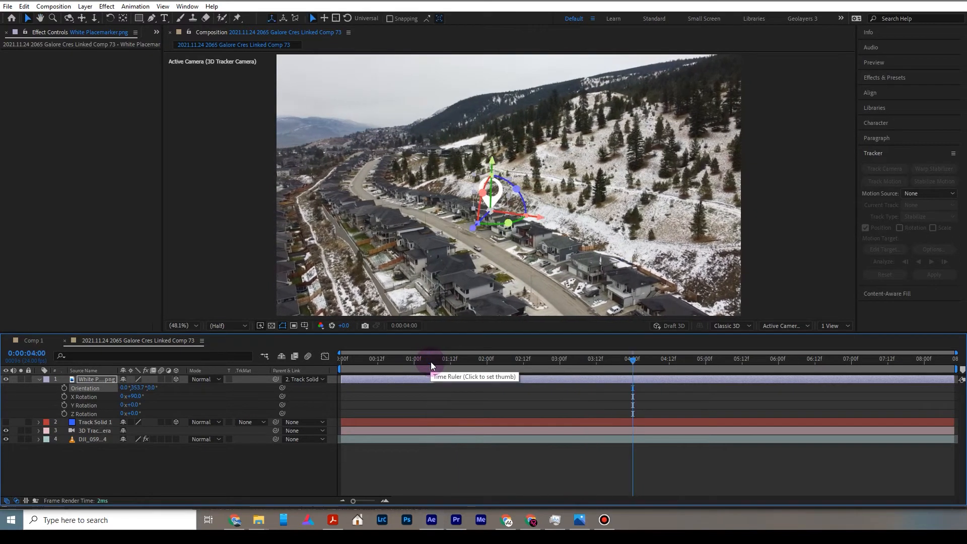
click(407, 360)
key(space)
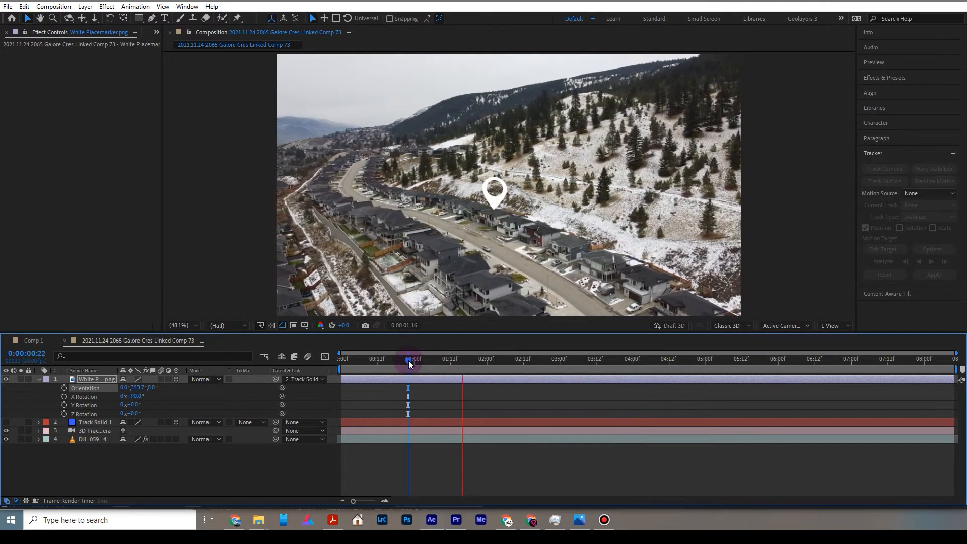
key(space)
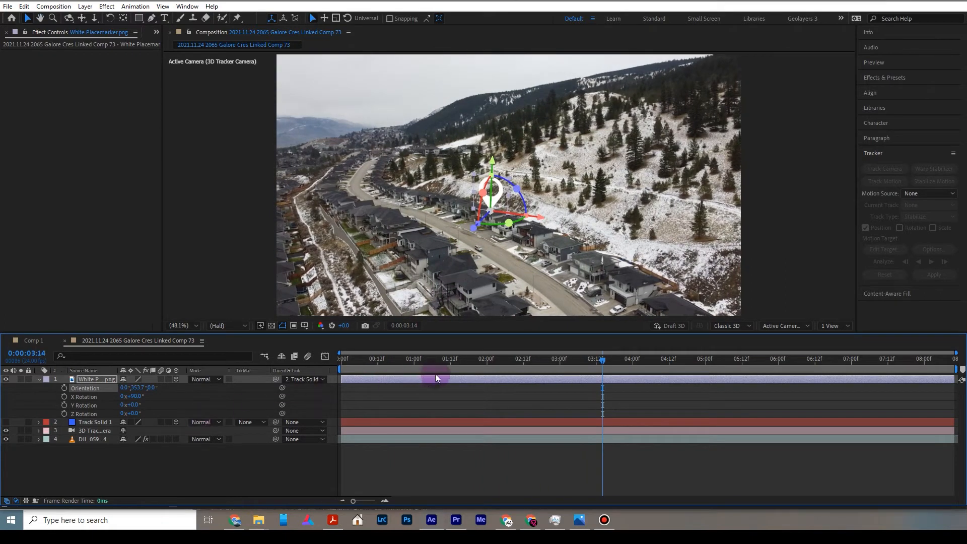
drag(365, 356, 358, 359)
key(space)
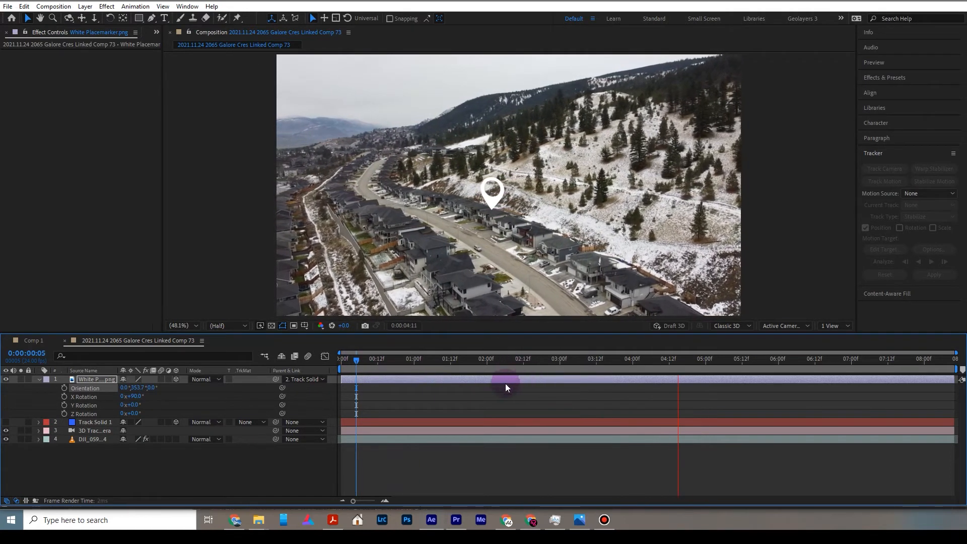
key(space)
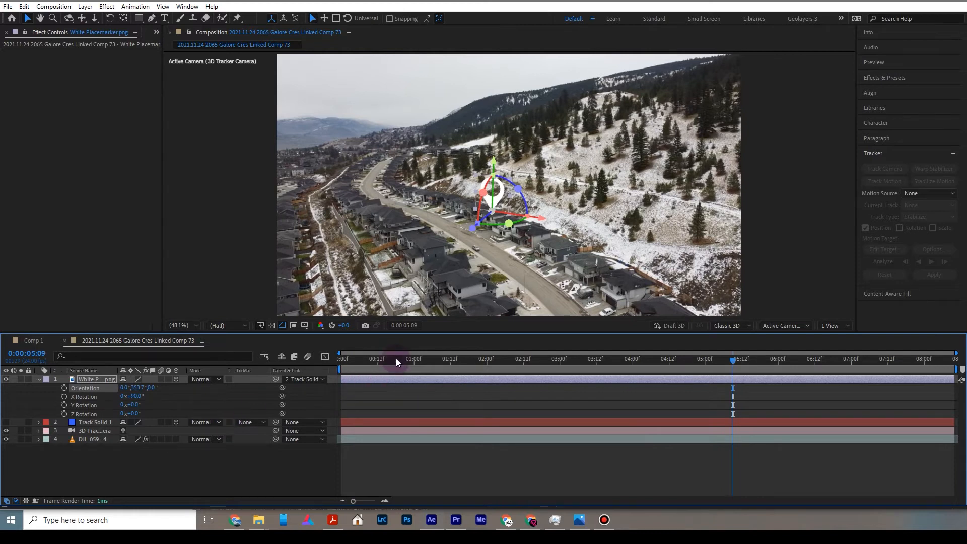
drag(396, 358, 331, 369)
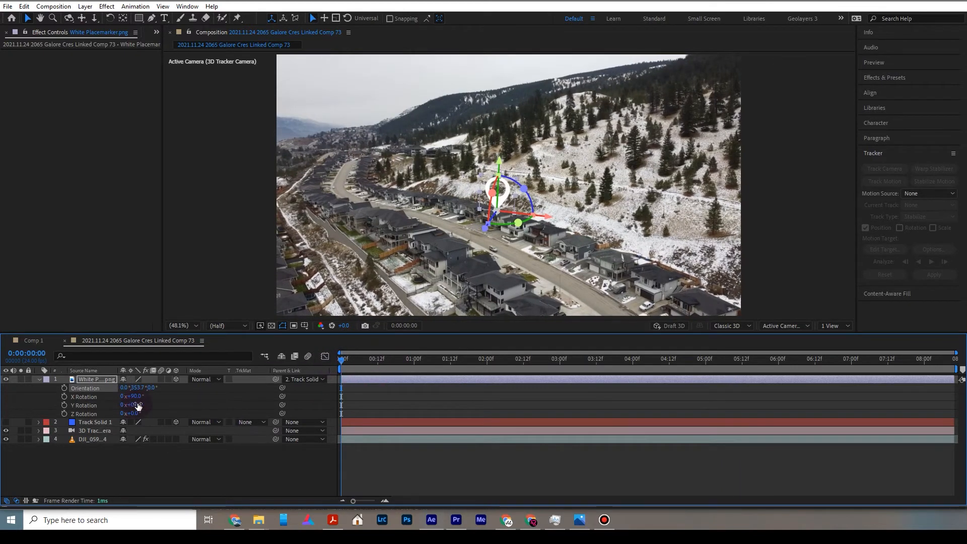
Step: Try out different Y Rotation values to see the placemarker spin, and restore the Y Rotation to 0°
drag(135, 406, 144, 407)
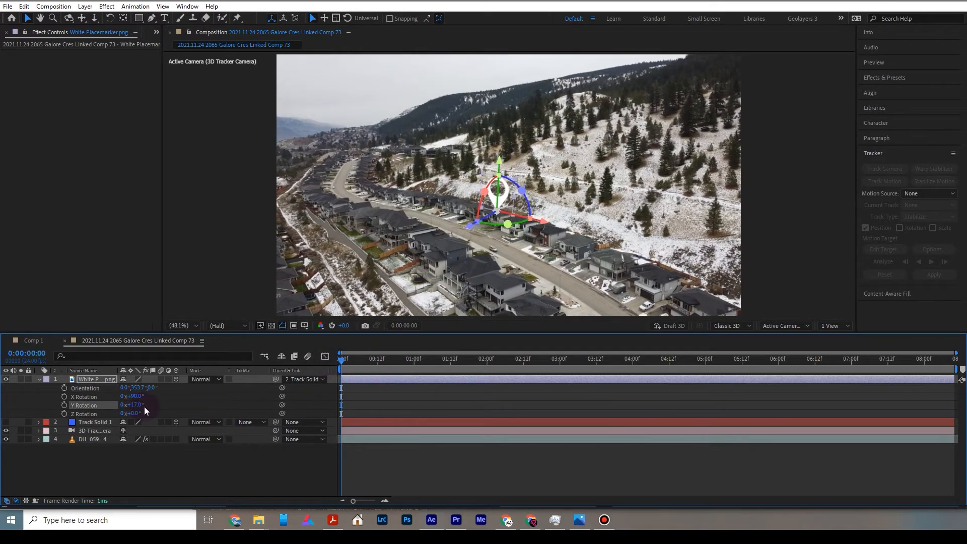
key(ctrl+z)
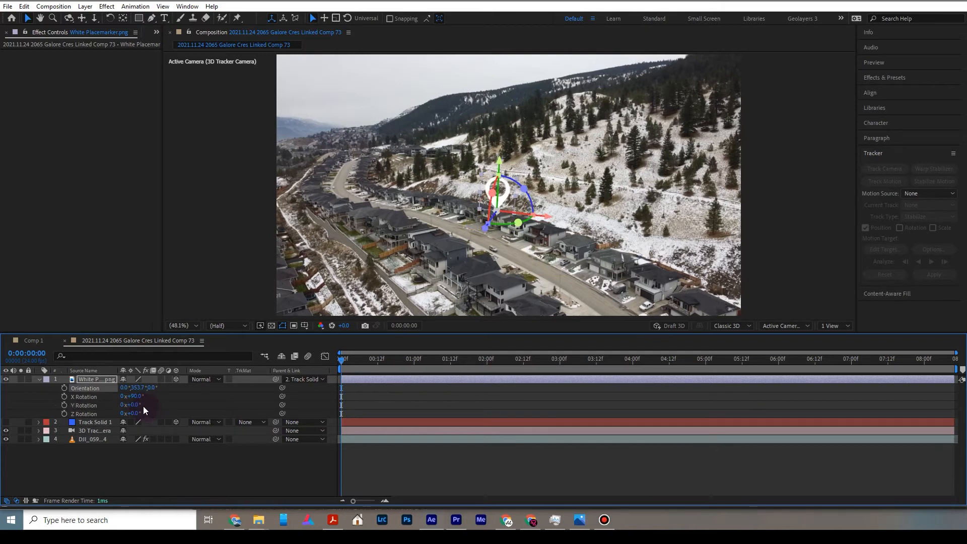
drag(132, 405, 273, 426)
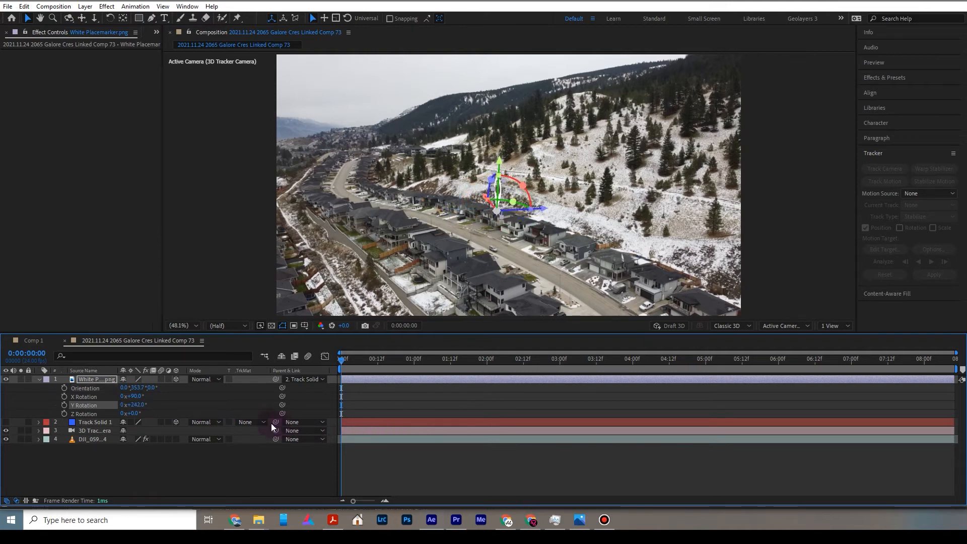
click(136, 404)
text(0)
key(Return)
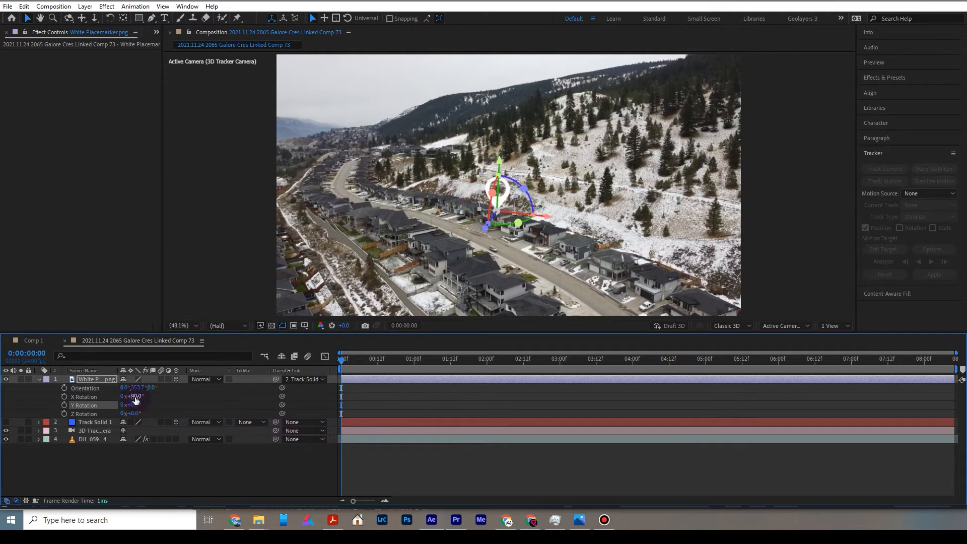
drag(133, 404, 154, 407)
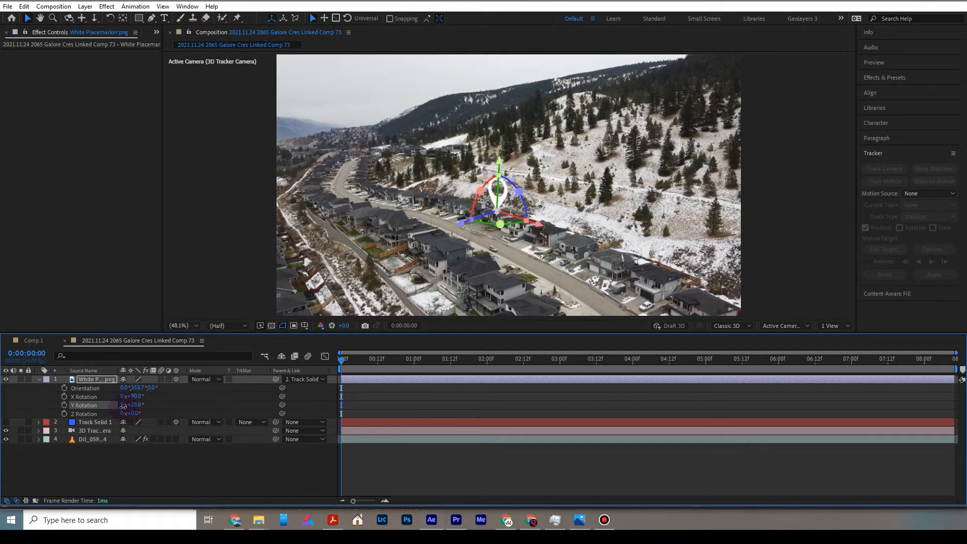
key(ctrl+z)
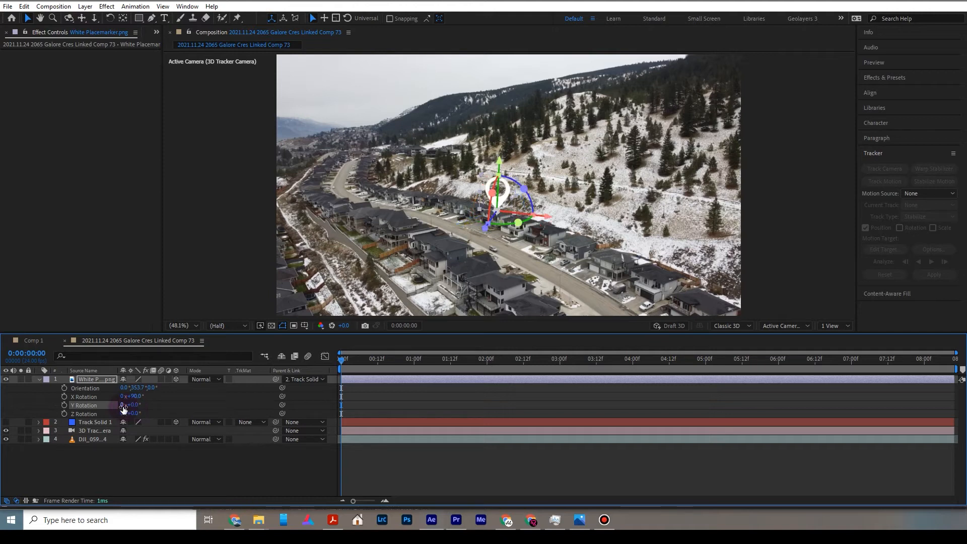
Step: Keyframe the placemarker's Y Rotation from 0° at 0:00:00:00 to 3 full revolutions at 0:00:08:09
click(64, 405)
mouse_move(343, 409)
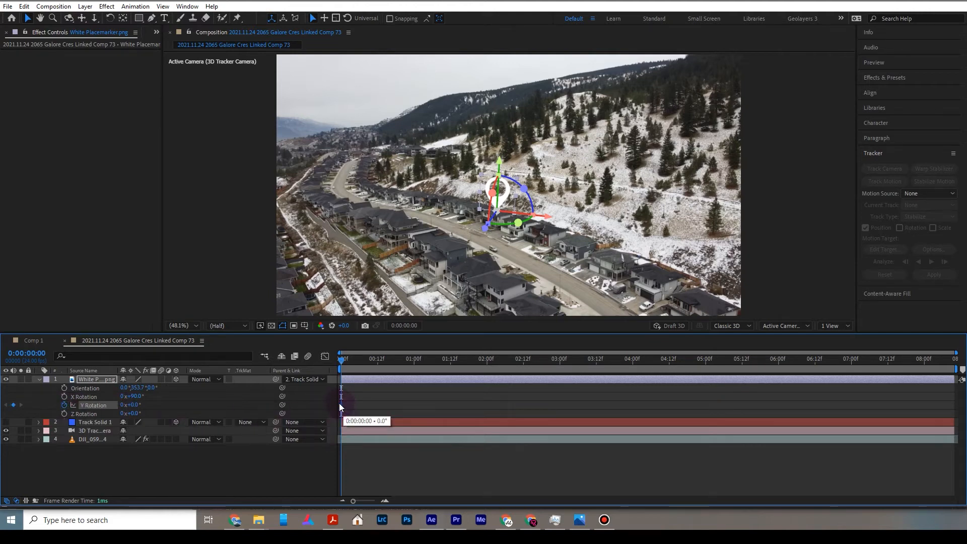
drag(386, 358, 471, 358)
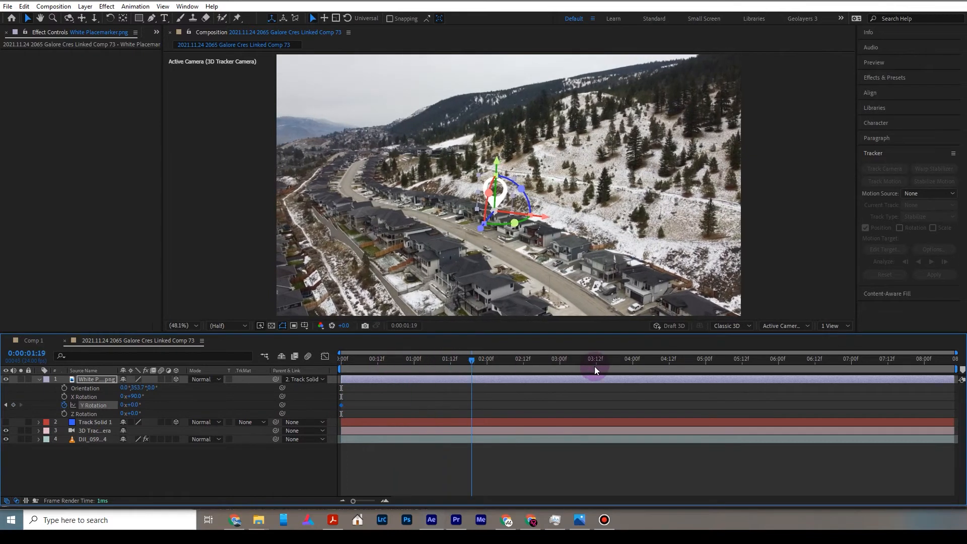
drag(594, 370, 952, 362)
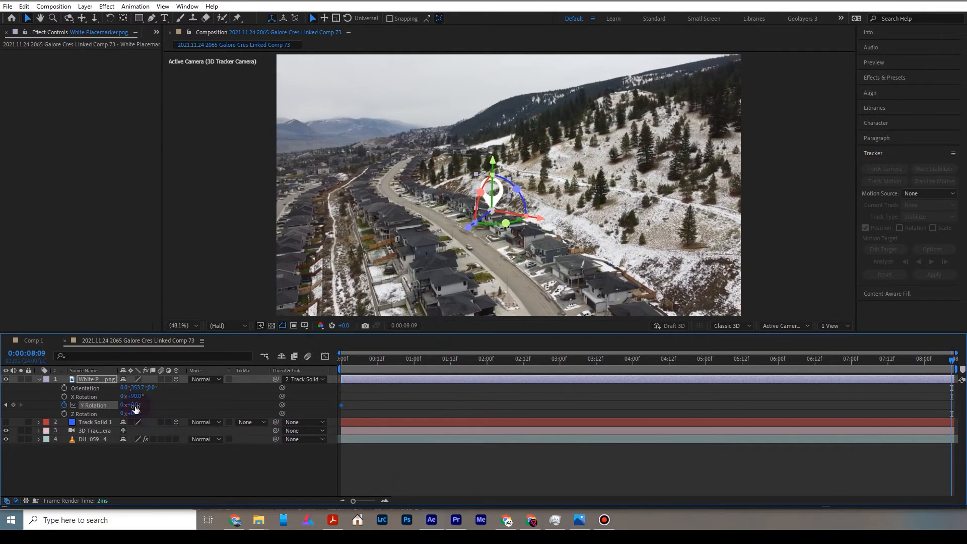
click(123, 405)
text(3)
click(391, 368)
Step: Deselect the layer and play back the composition from 0:00:00:08 to check the spinning pin
click(364, 358)
click(235, 457)
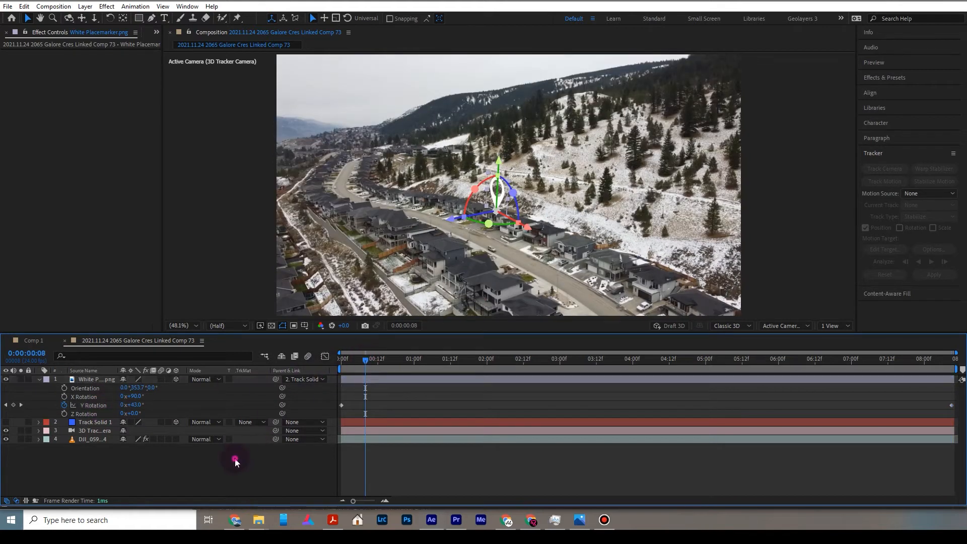
key(space)
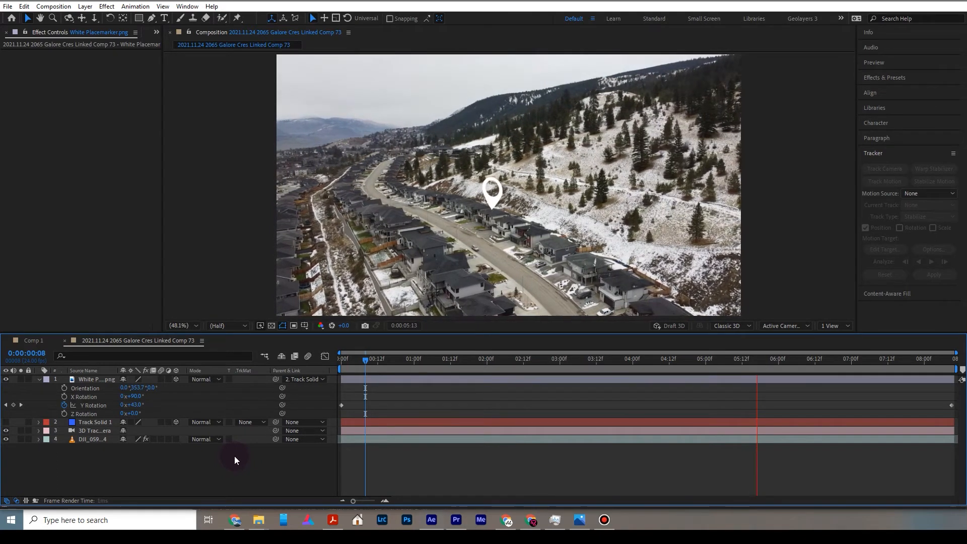
Step: Stop playback, return the current time to 0:00:00:00 and play back the spinning placemarker from the start
key(space)
drag(369, 361, 328, 360)
key(space)
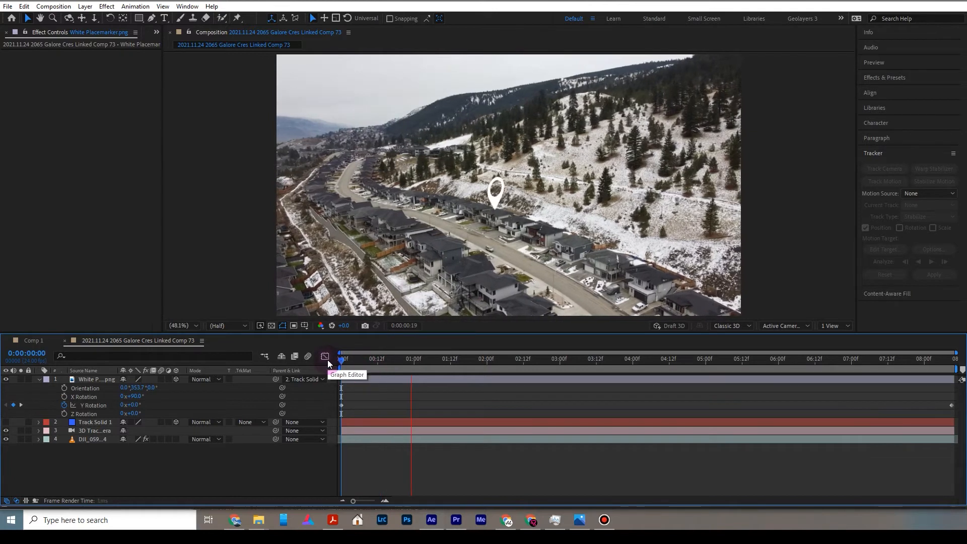
key(space)
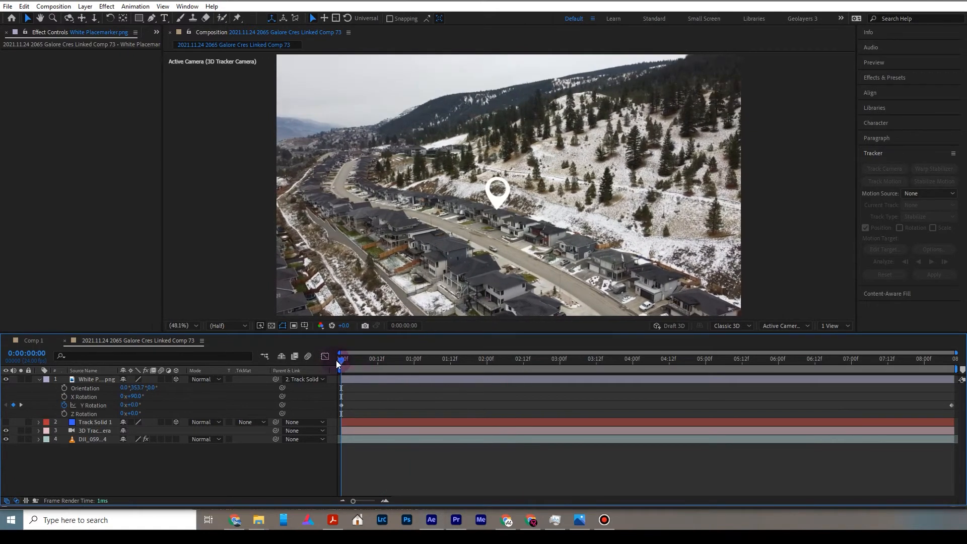
Step: Select the White Placemarker layer and reveal only its Opacity property
click(98, 381)
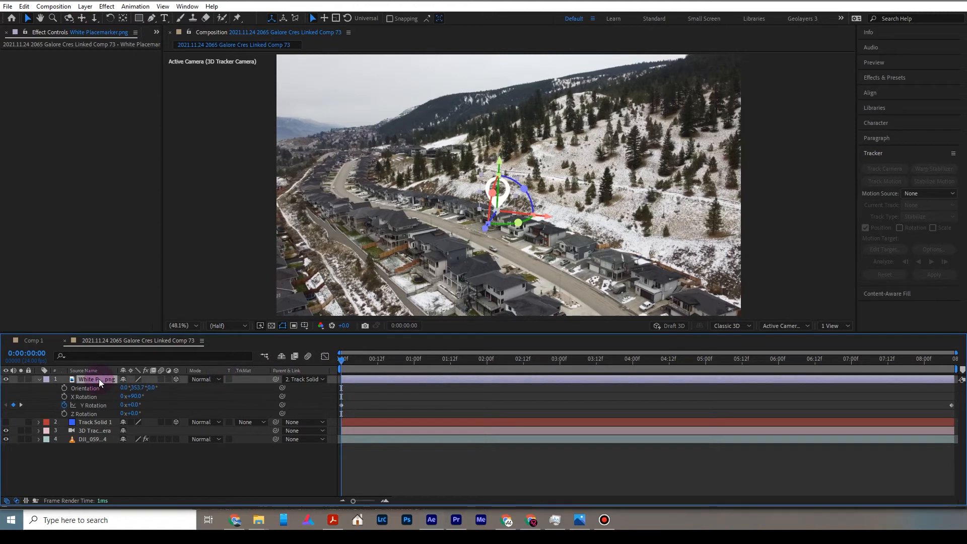
key(t)
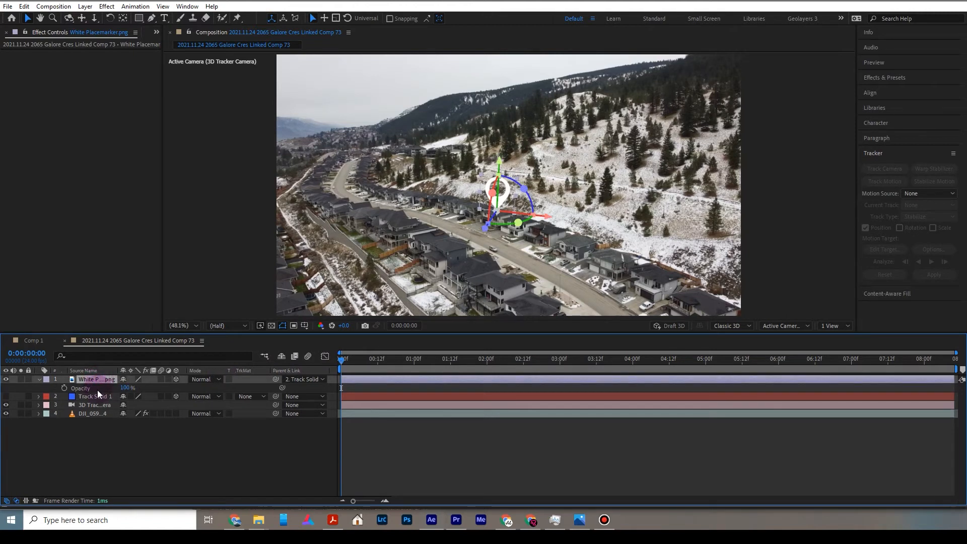
click(39, 380)
click(39, 380)
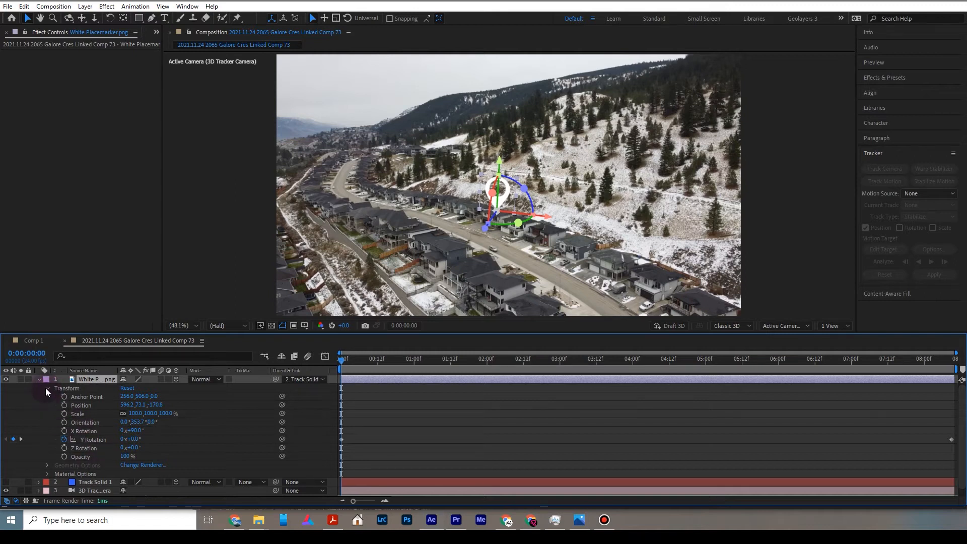
click(40, 381)
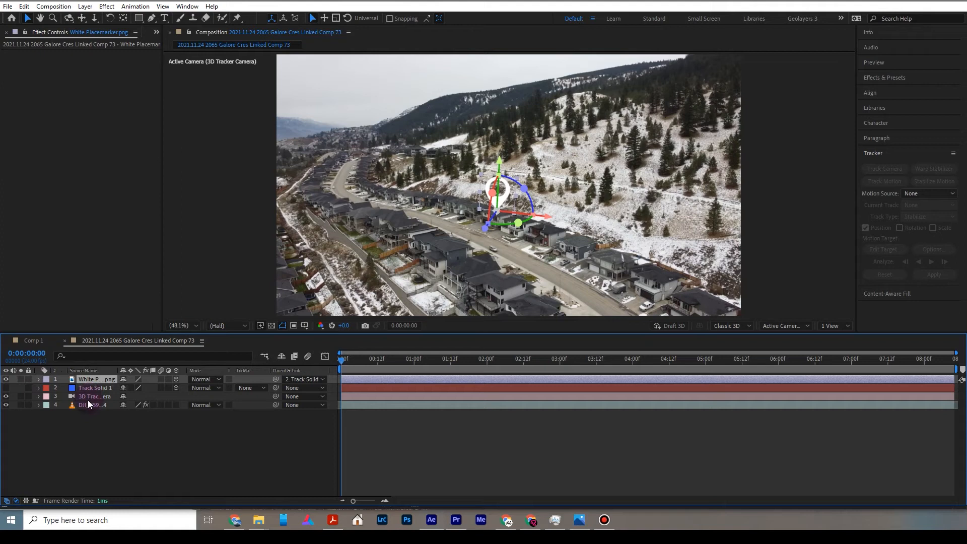
key(t)
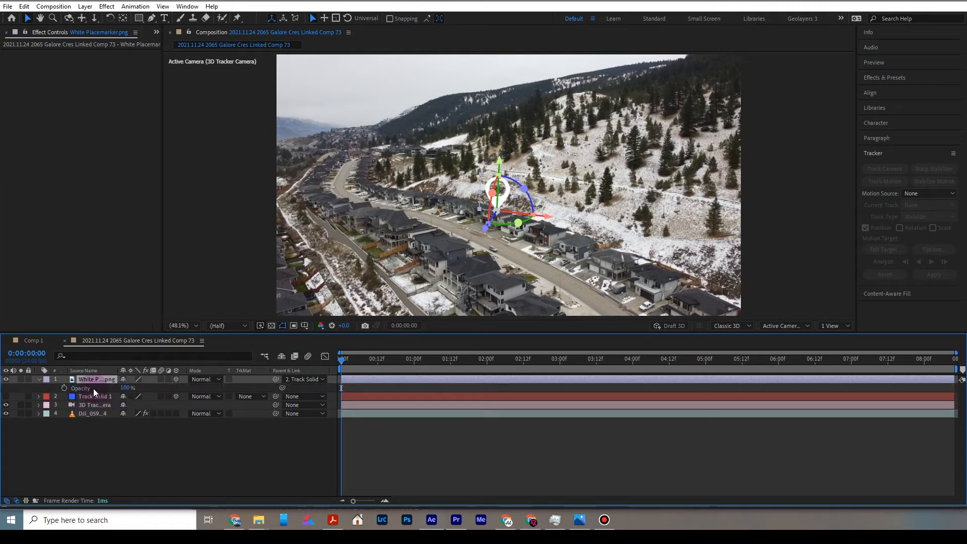
Step: Keyframe a fade-in on the placemarker's Opacity, from 0% at 0:00:00:00 to 100% at about 0:00:00:20
click(64, 387)
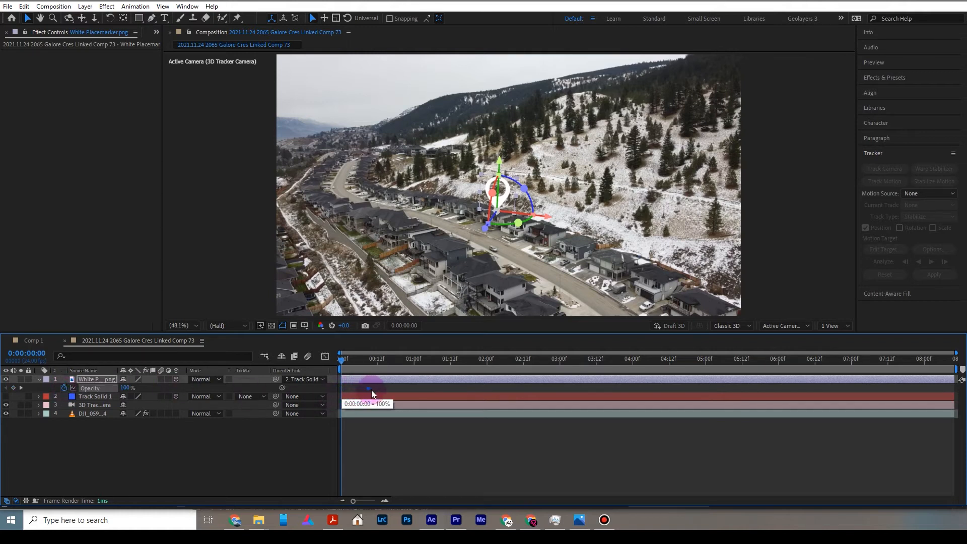
drag(385, 389, 403, 389)
click(157, 448)
click(126, 388)
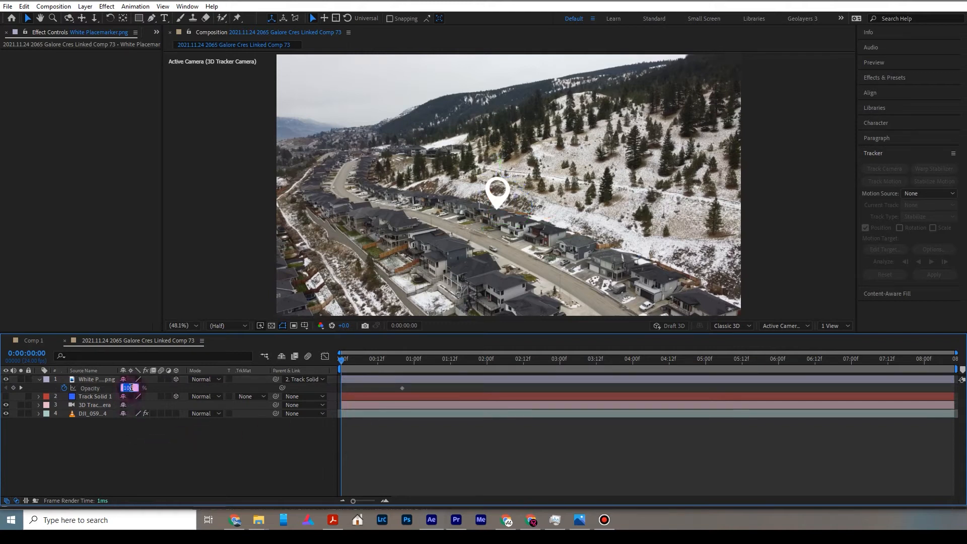
text(0)
key(Return)
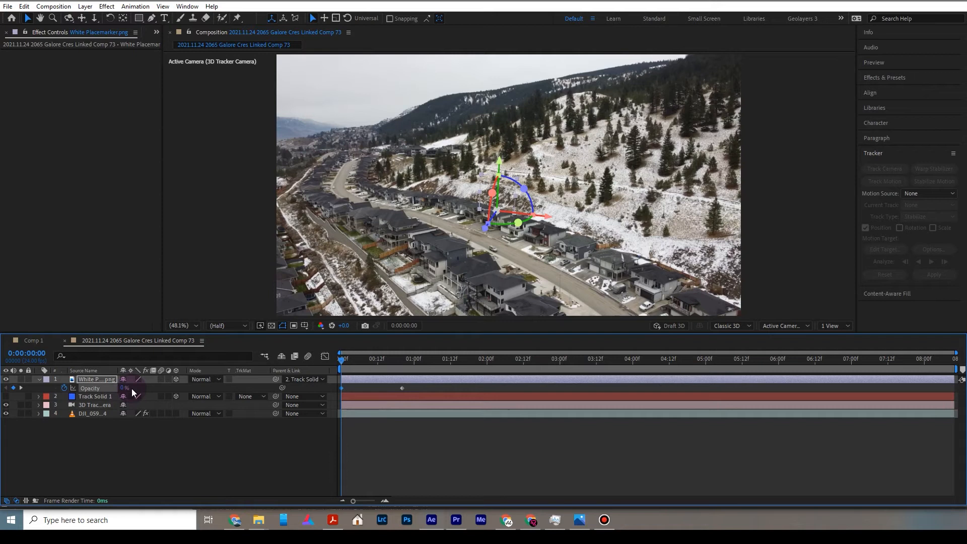
click(313, 440)
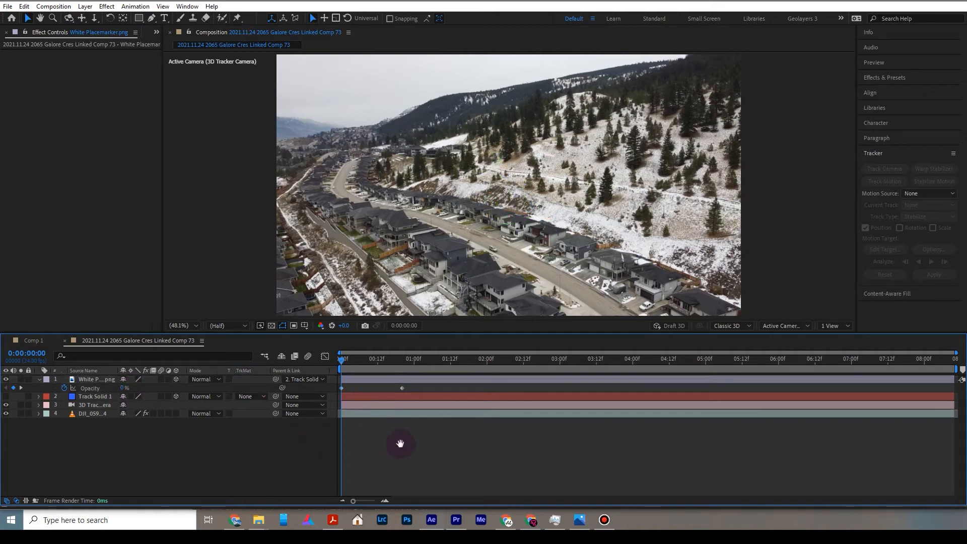
Step: Preview the fade-in, shorten it by moving the 100% Opacity keyframe to about 0:00:00:13, and play it back again
key(space)
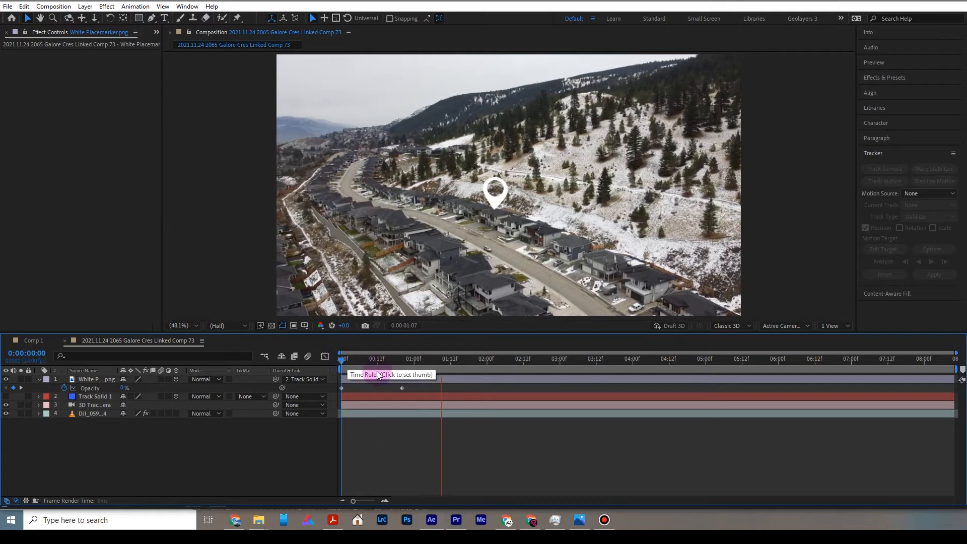
drag(402, 389, 380, 388)
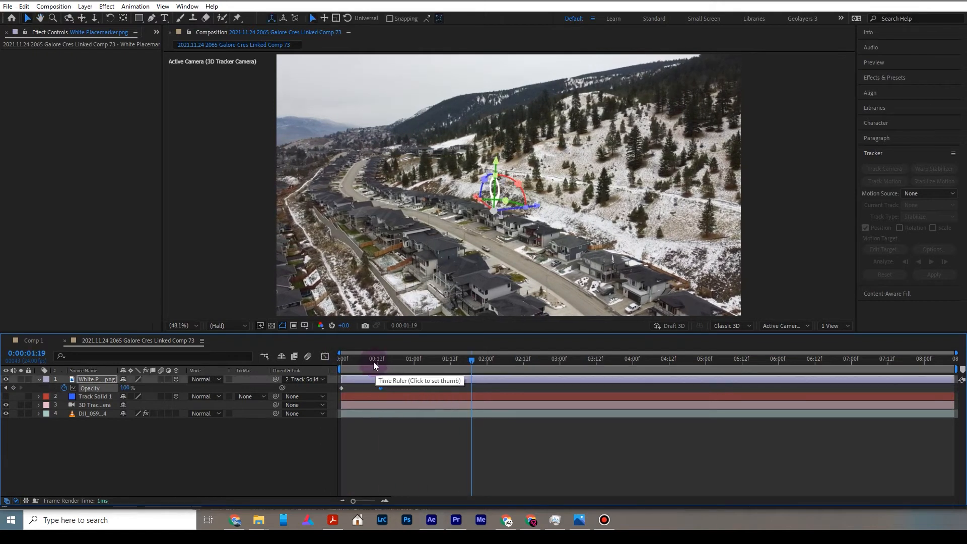
key(space)
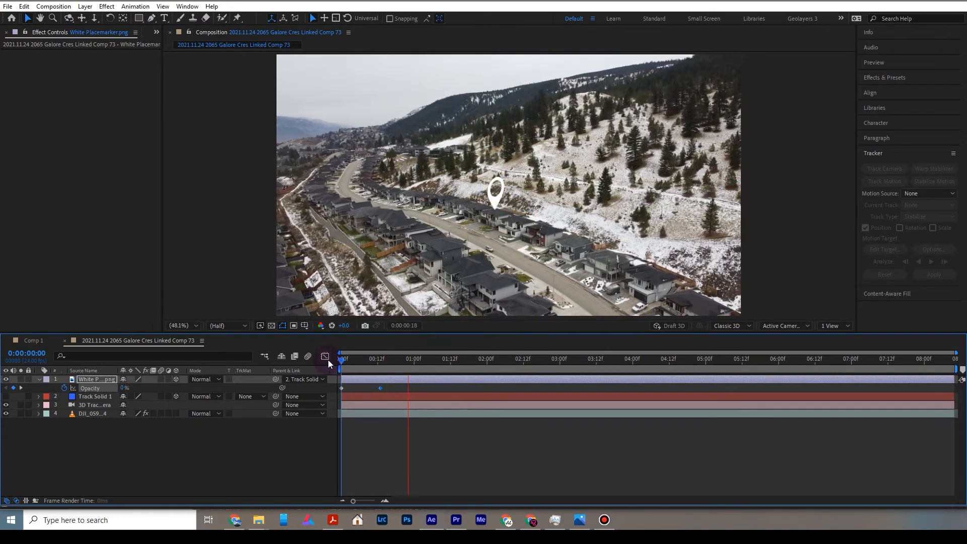
key(space)
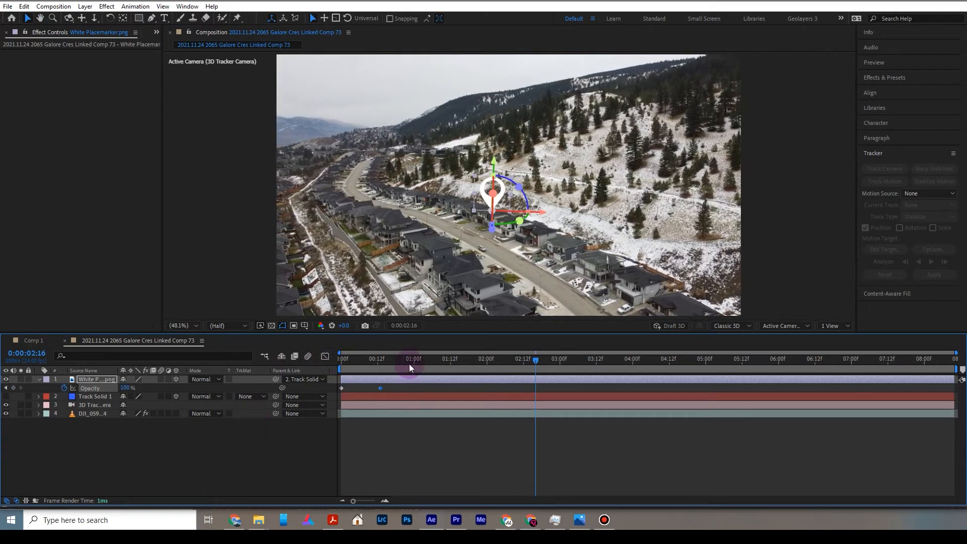
Step: Collapse the placemarker layer, save the After Effects project and switch to Premiere Pro
click(40, 380)
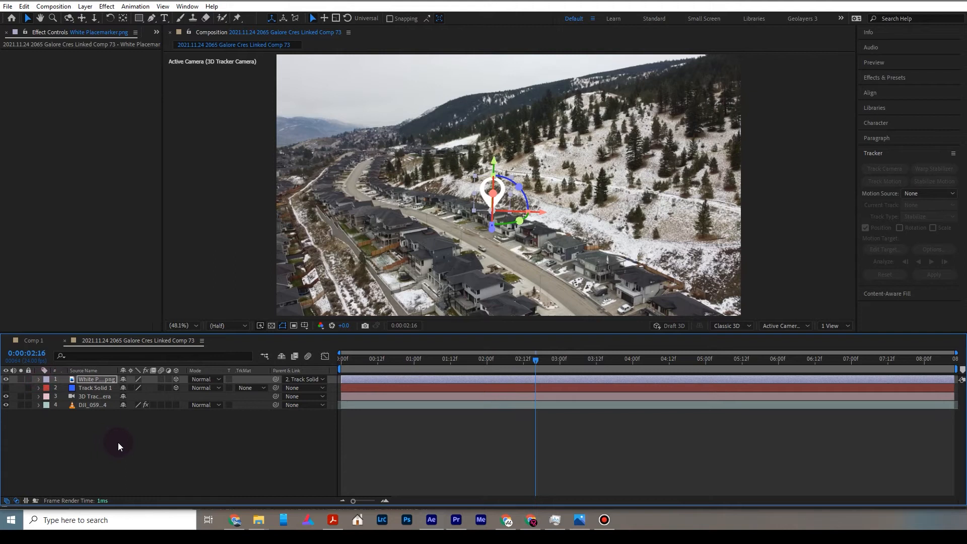
key(ctrl+s)
click(456, 519)
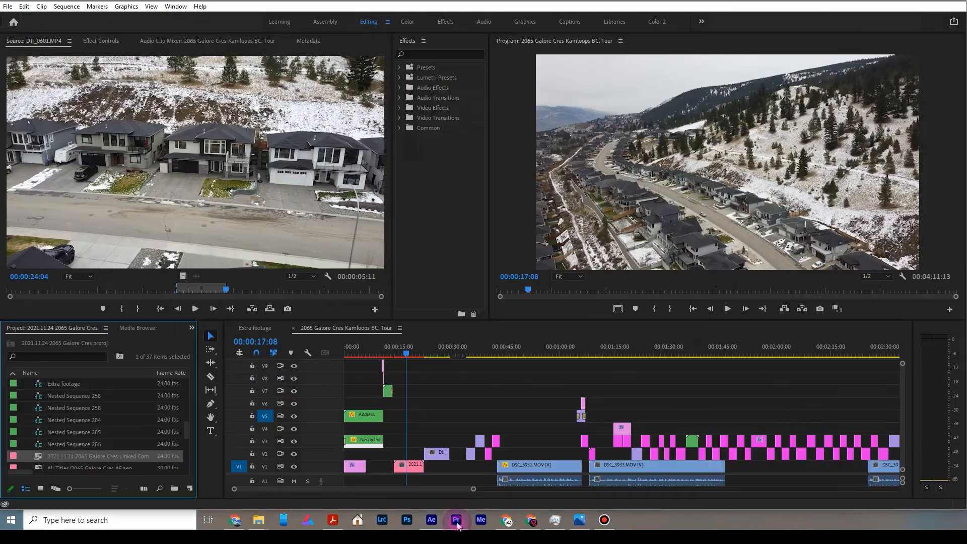
Step: Play back the tour sequence across the linked composition clip to check the pin's fade-in and spin, and stop at the next drone clip
click(398, 356)
key(space)
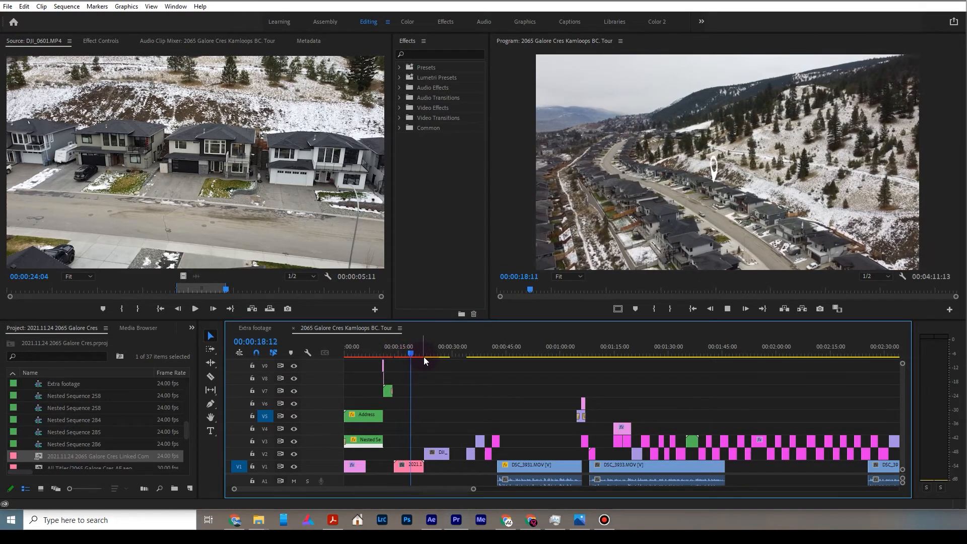
key(space)
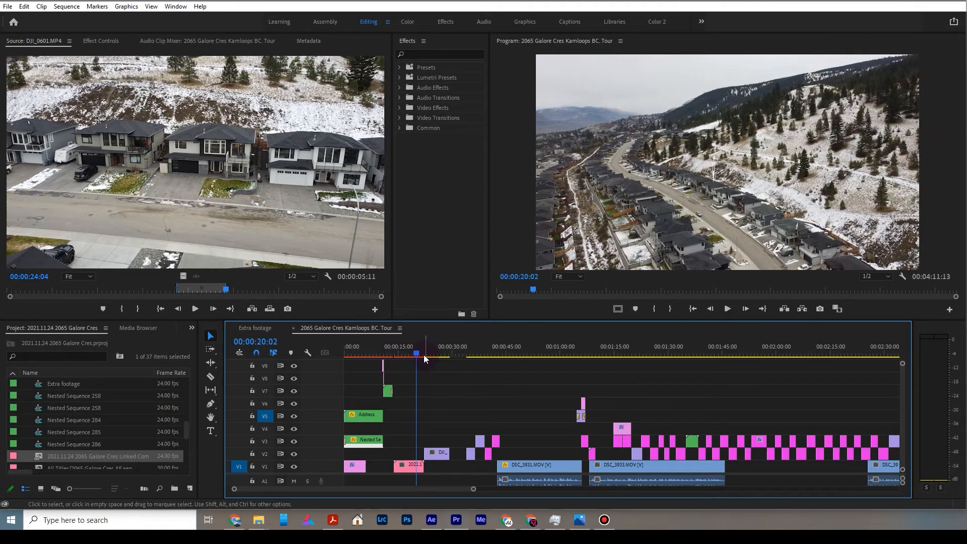
mouse_move(424, 355)
mouse_down()
mouse_move(438, 355)
mouse_move(418, 355)
mouse_up()
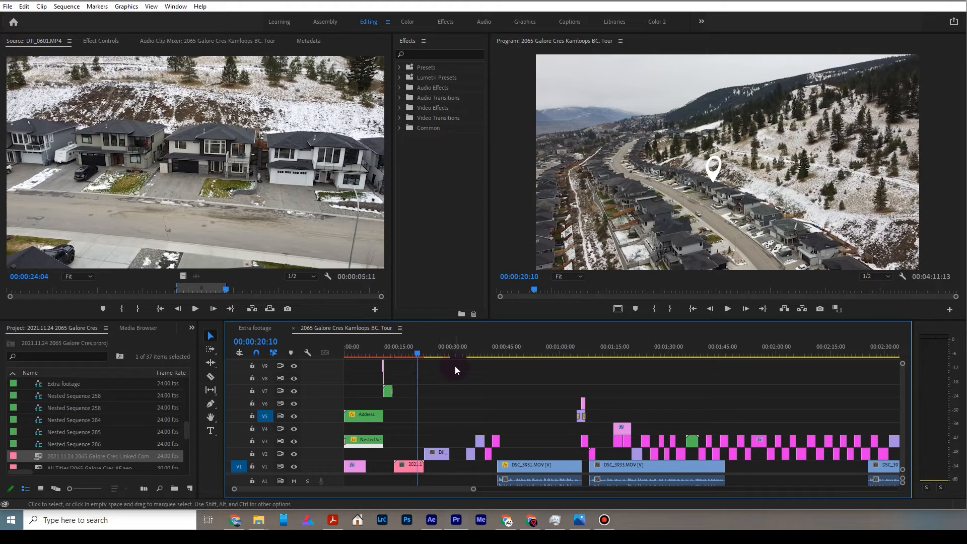
key(space)
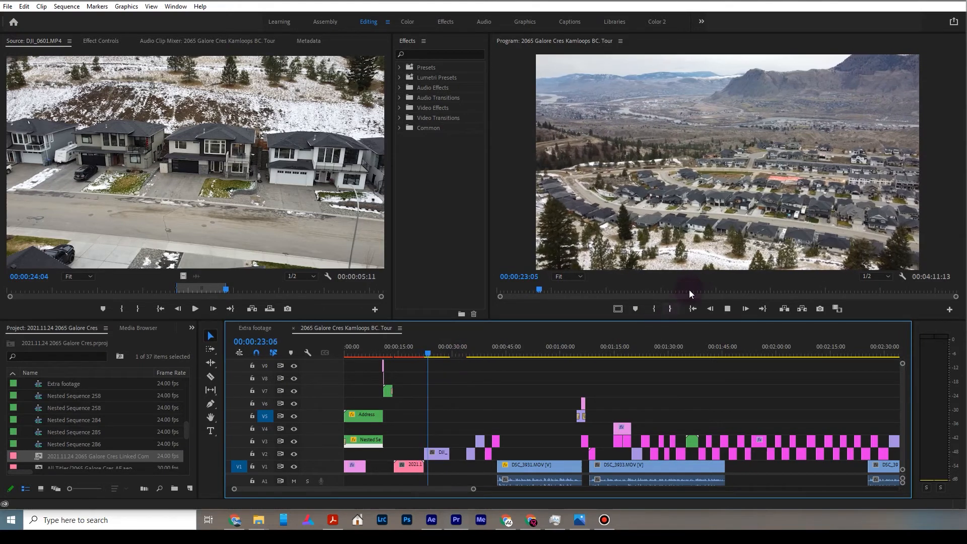
click(717, 266)
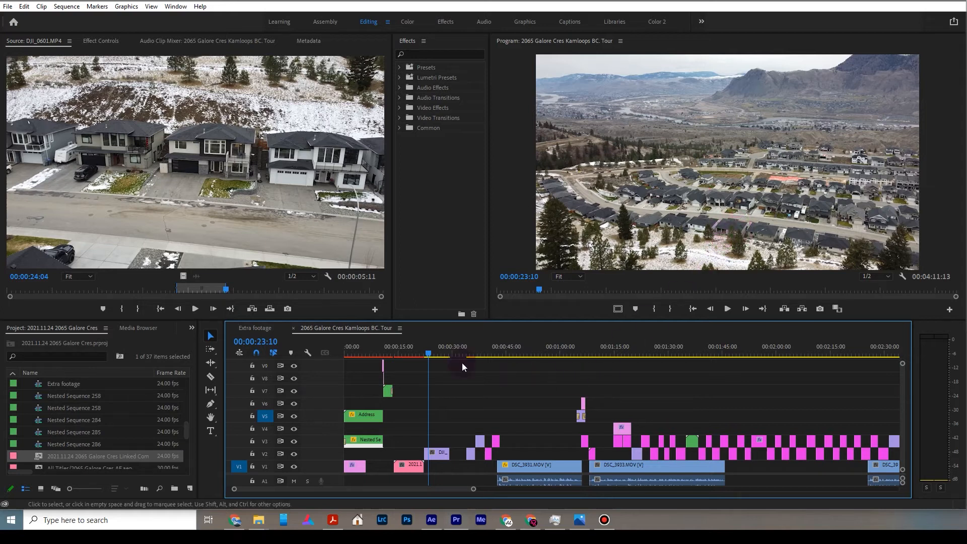
Step: Replace the drone clip on track V2 at about 00:00:24:01 with an After Effects composition and switch to After Effects
drag(442, 354, 447, 354)
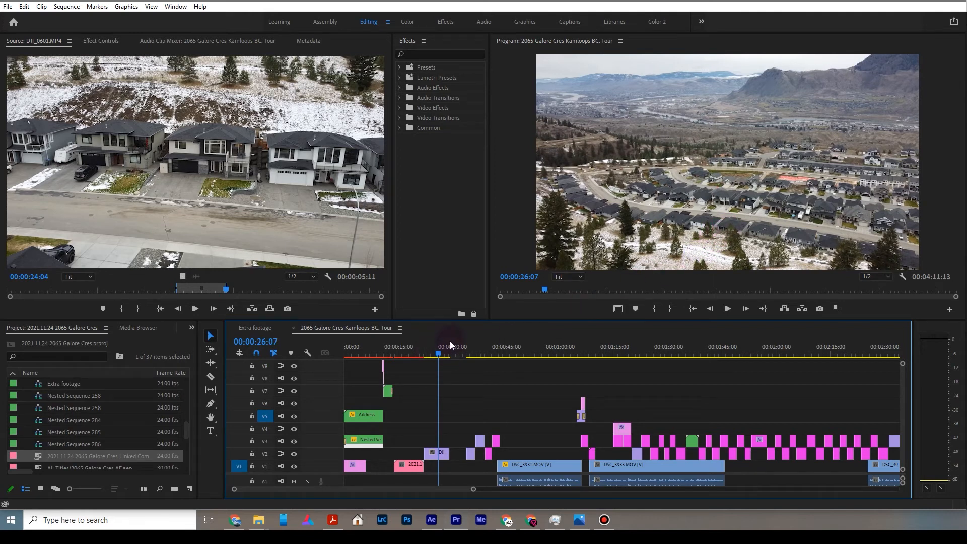
click(430, 354)
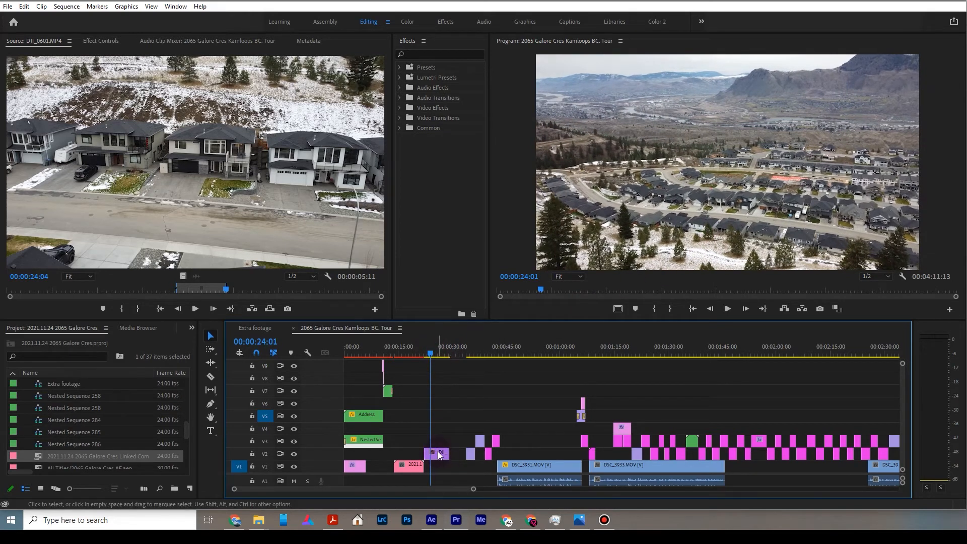
click(439, 455)
right_click(440, 454)
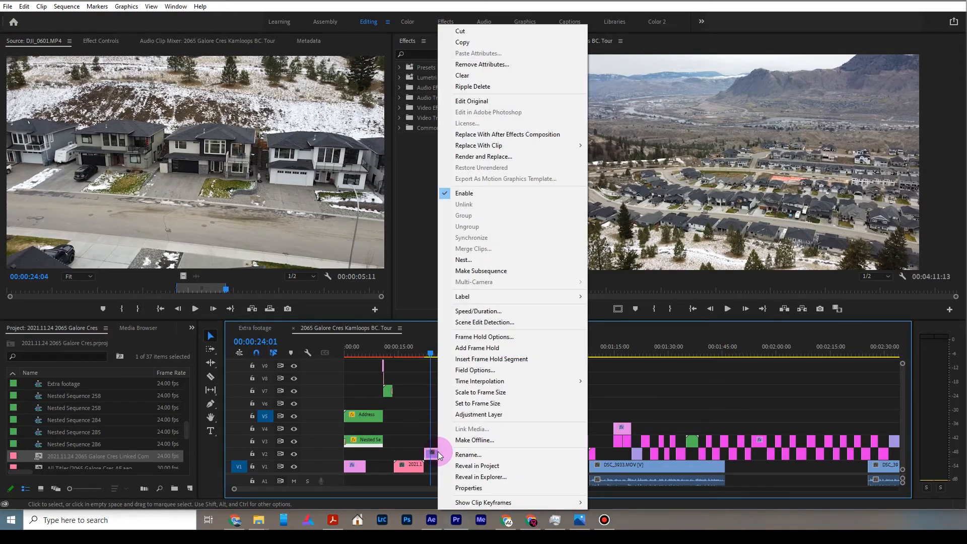
click(527, 138)
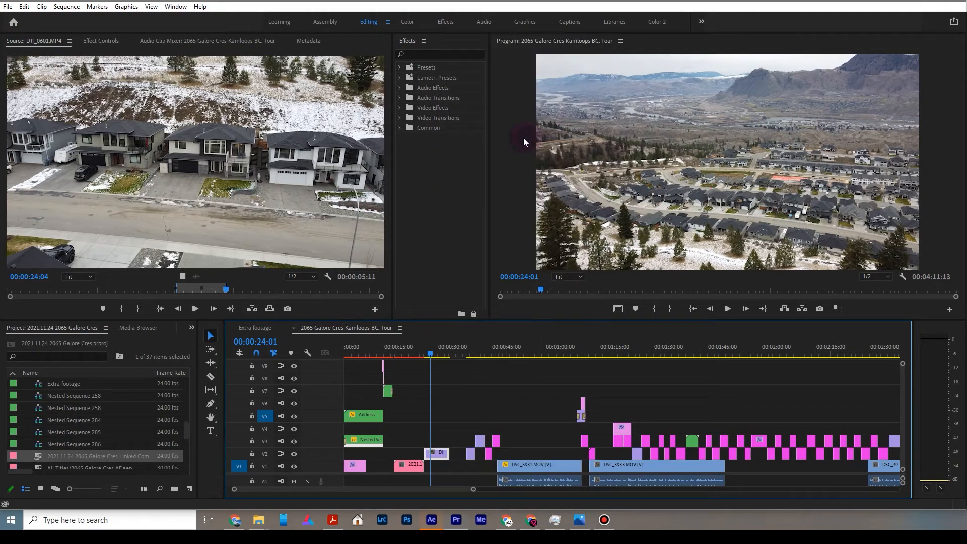
click(431, 521)
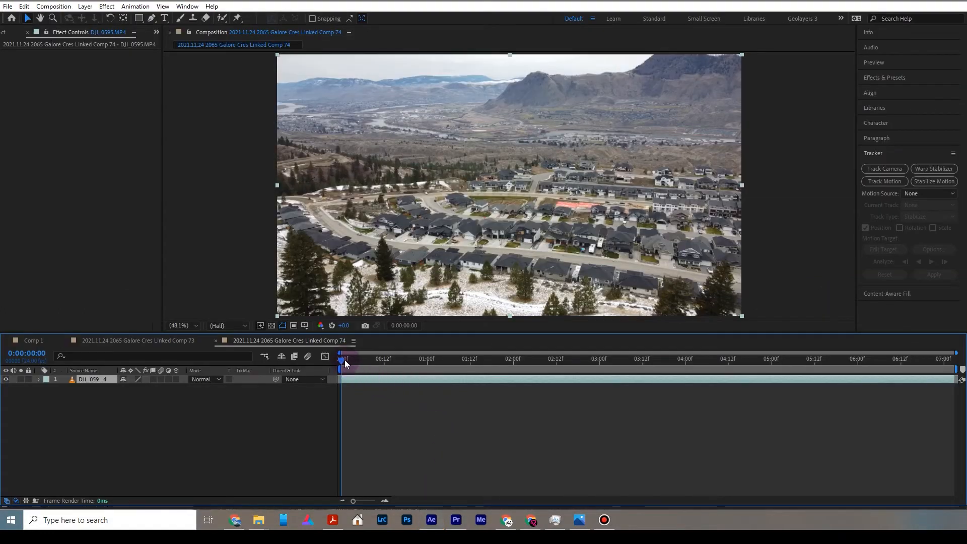
Step: Start 3D camera tracking on the drone footage layer in Linked Comp 74
click(99, 394)
click(97, 379)
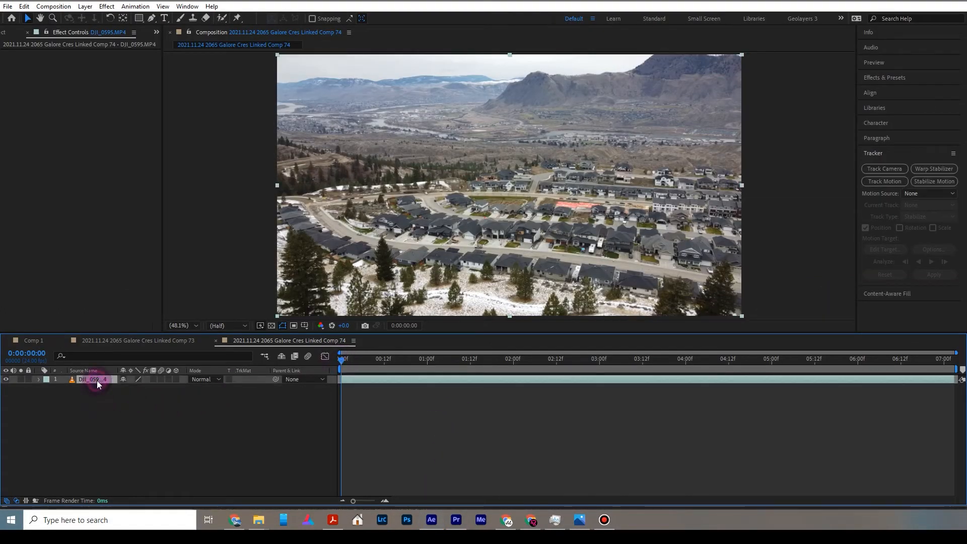
click(893, 169)
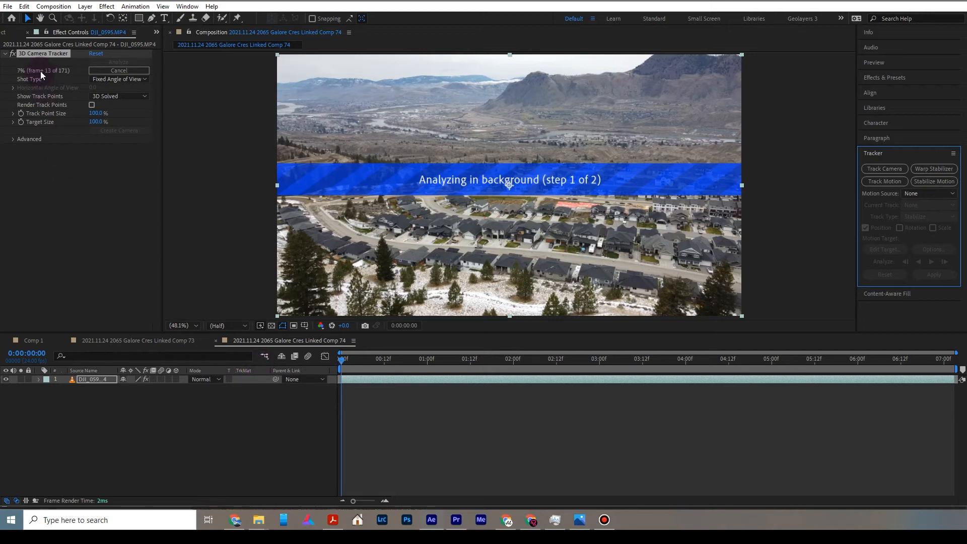
Step: Copy the White Placemarker layer from Linked Comp 73 and paste it into Linked Comp 74
click(137, 340)
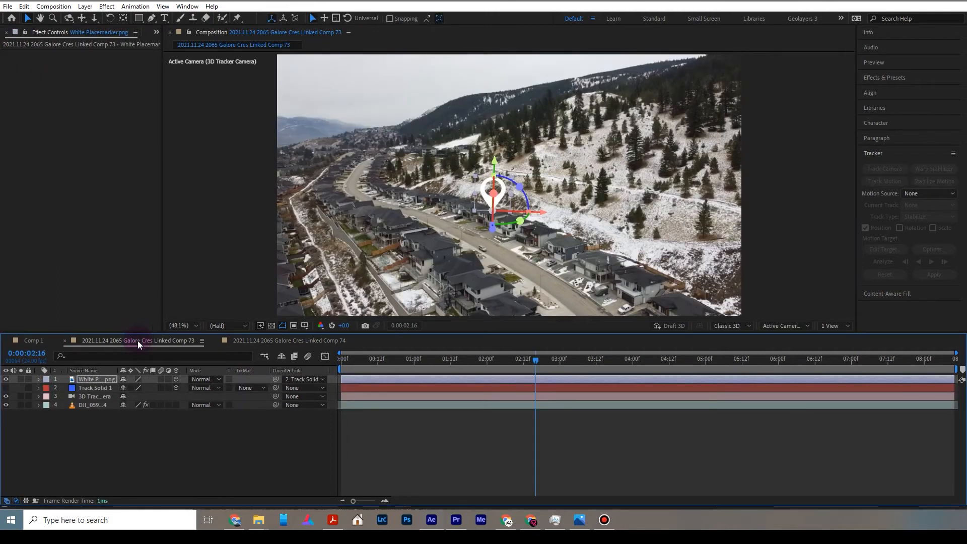
click(88, 379)
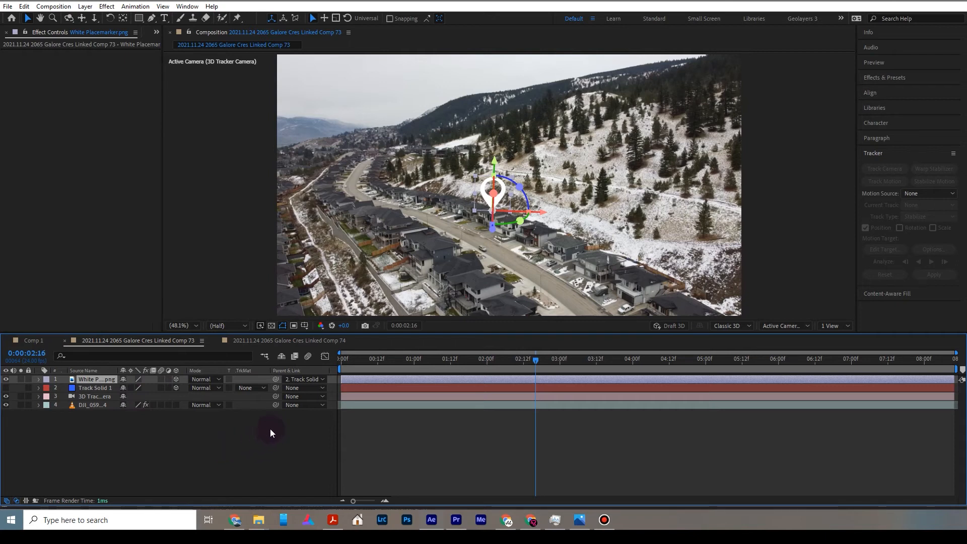
click(276, 340)
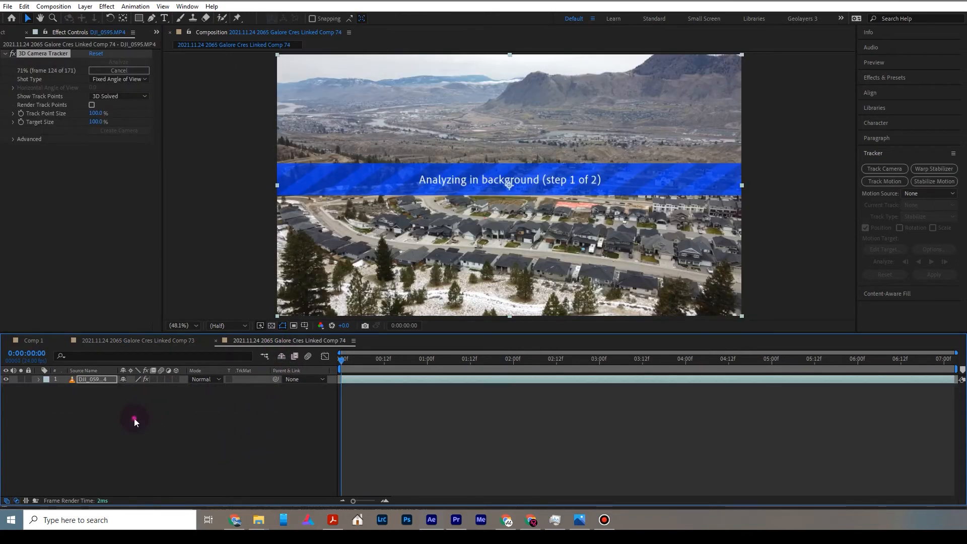
click(135, 419)
key(ctrl+v)
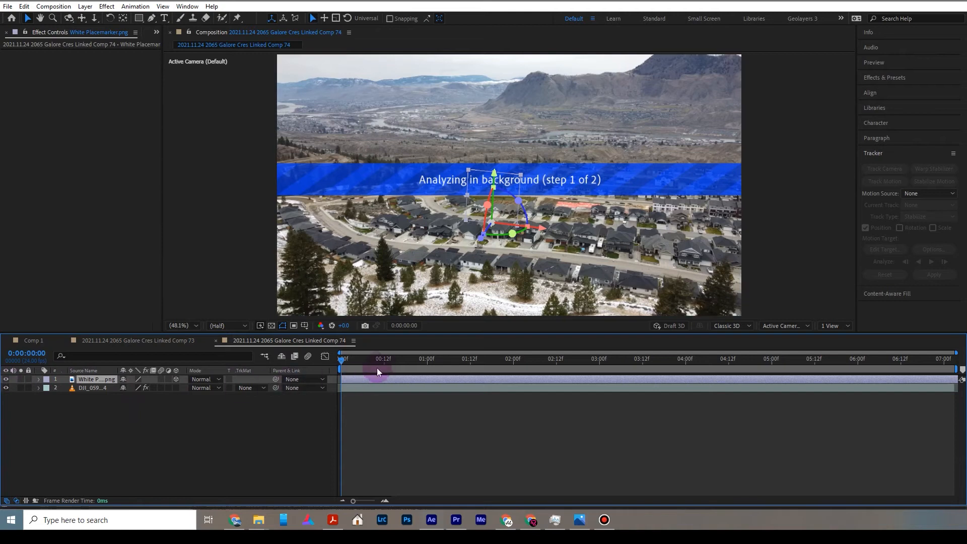
Step: Move the current time to 0:00:01:11 and hide the pasted White Placemarker layer
drag(382, 363, 465, 366)
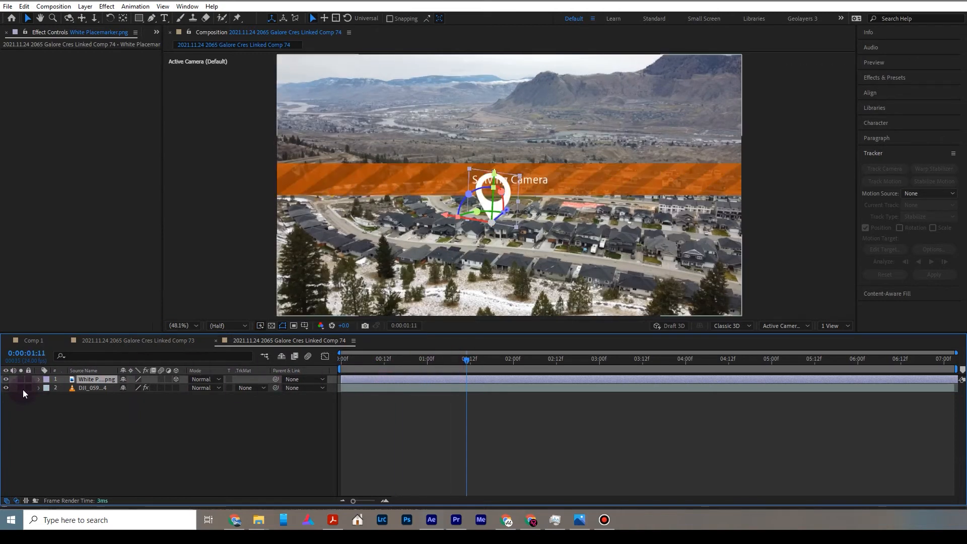
click(6, 380)
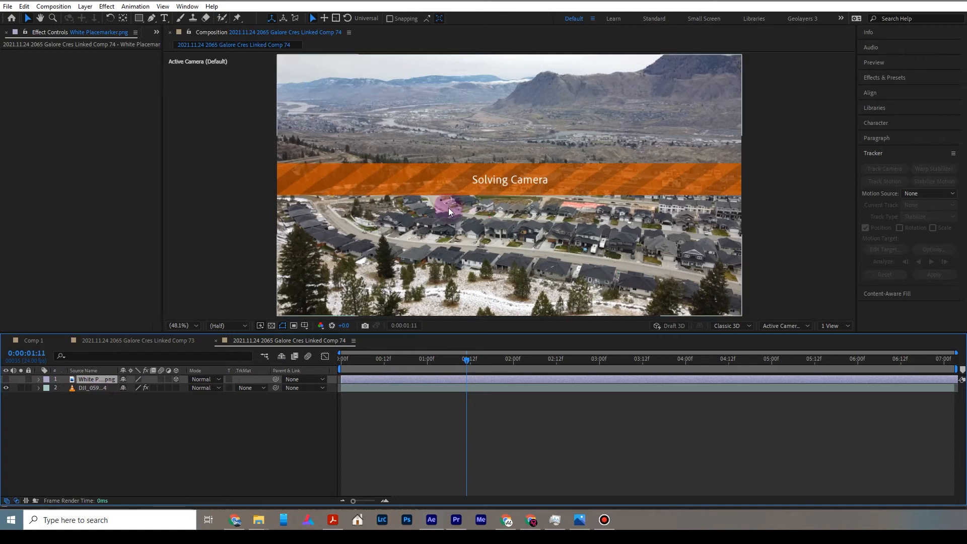
Step: Display the 3D Camera Tracker's track points on the drone footage layer and move the current time to 0:00:03:14
click(95, 387)
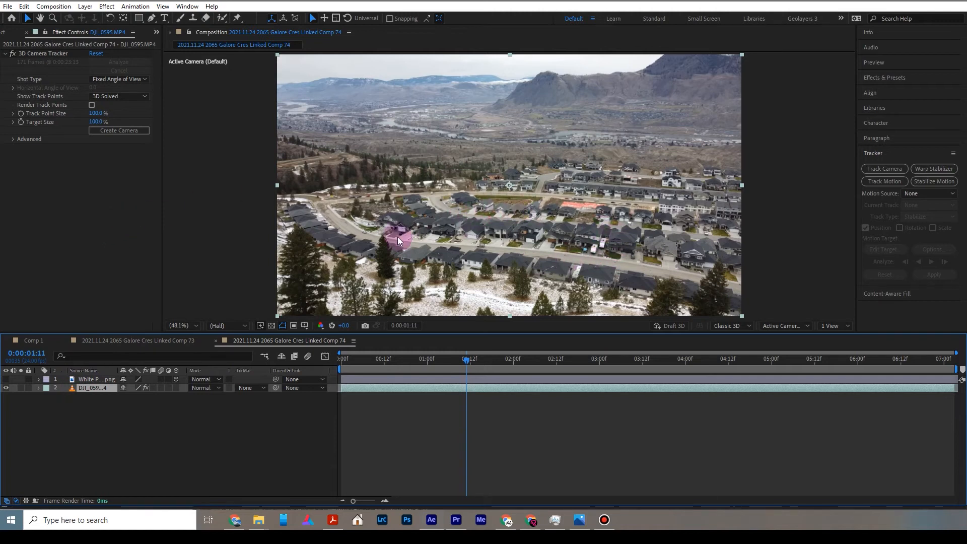
click(92, 389)
click(44, 54)
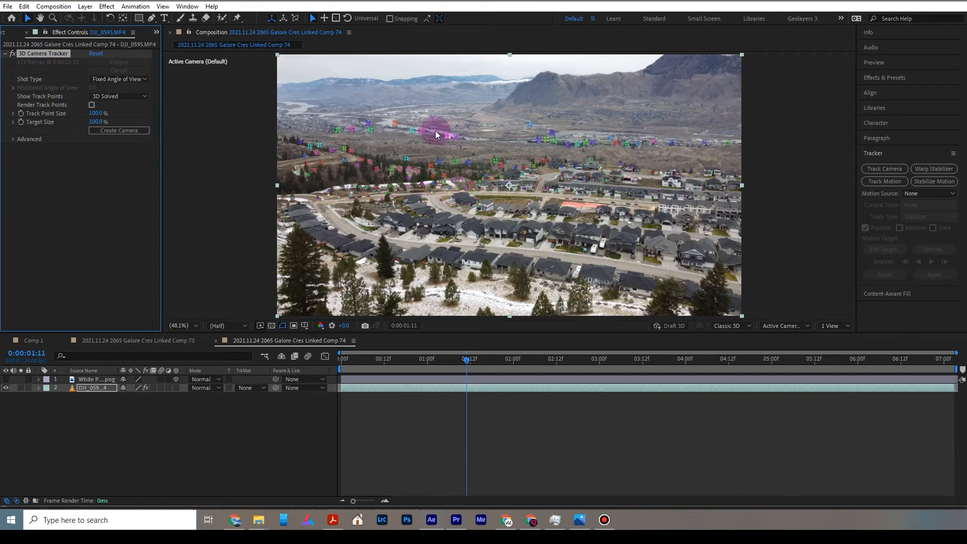
drag(467, 361, 650, 361)
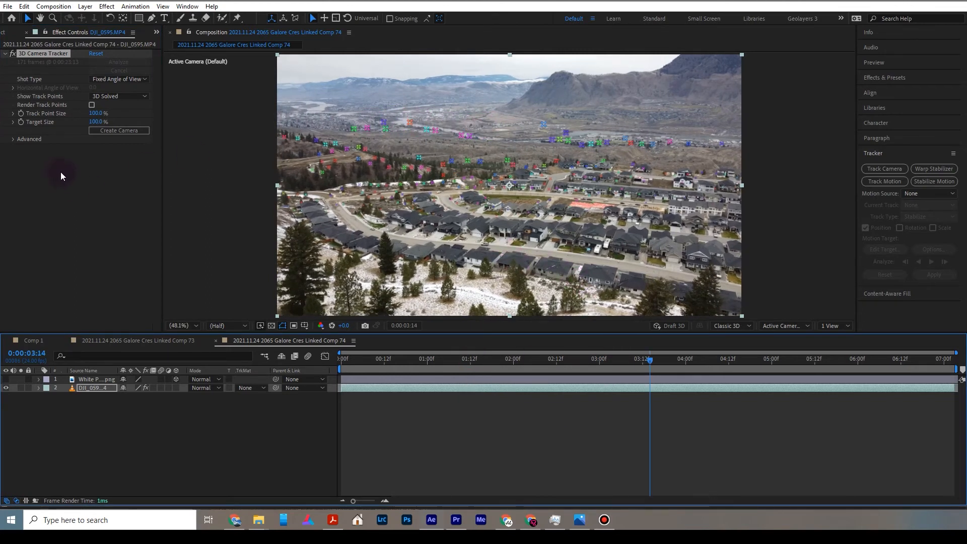
Step: Set the 3D Camera Tracker's advanced solve method to Typical
click(13, 140)
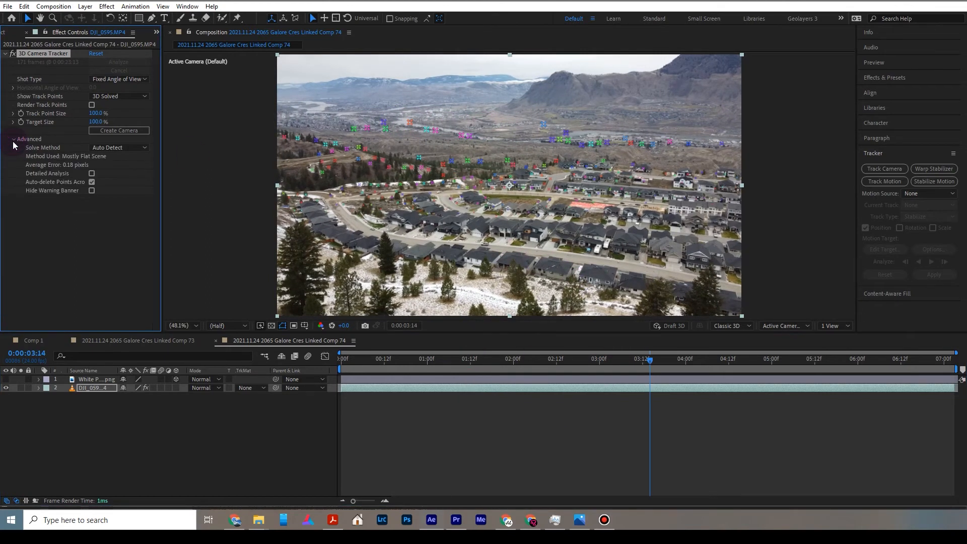
click(105, 148)
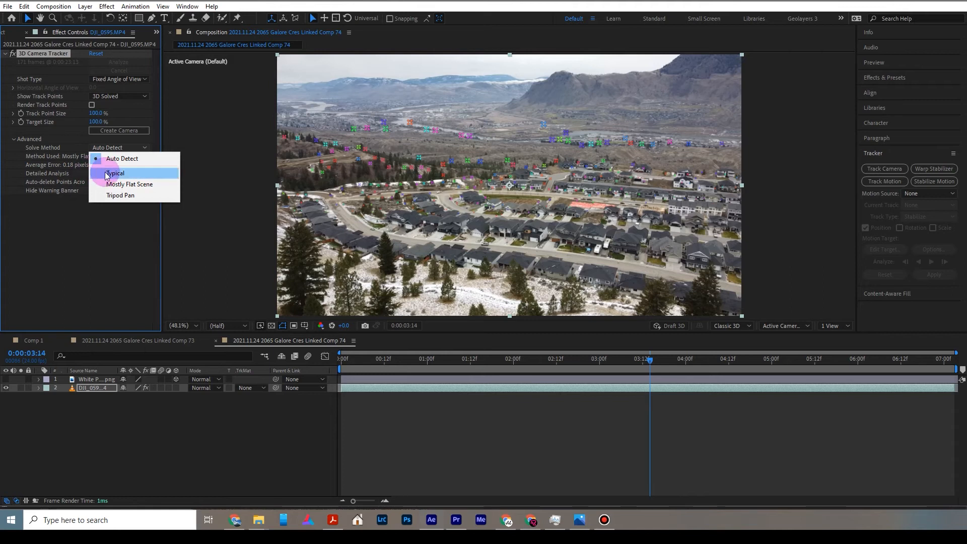
click(114, 174)
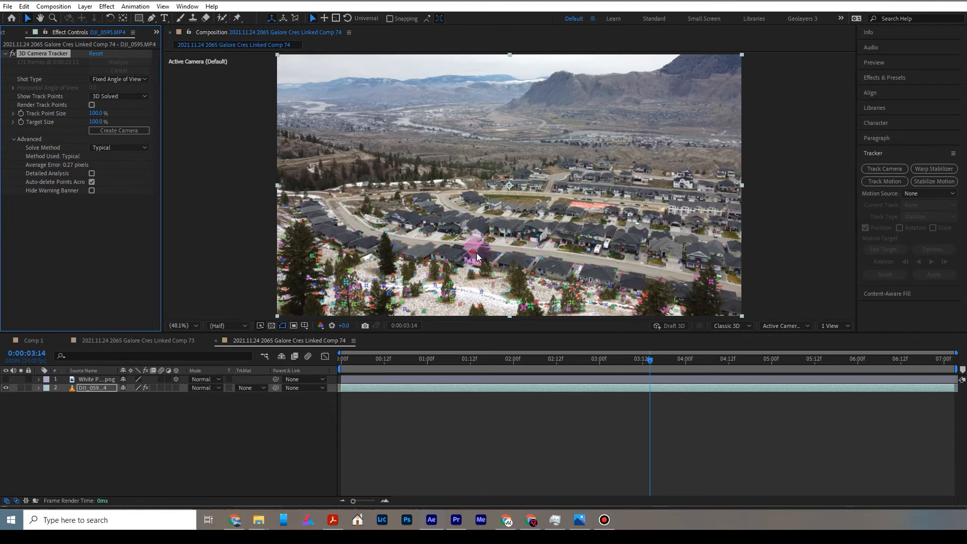
Step: Select four track points around the target house's roof in the near row and create a solid and camera from them
scroll(485, 283, up, 2)
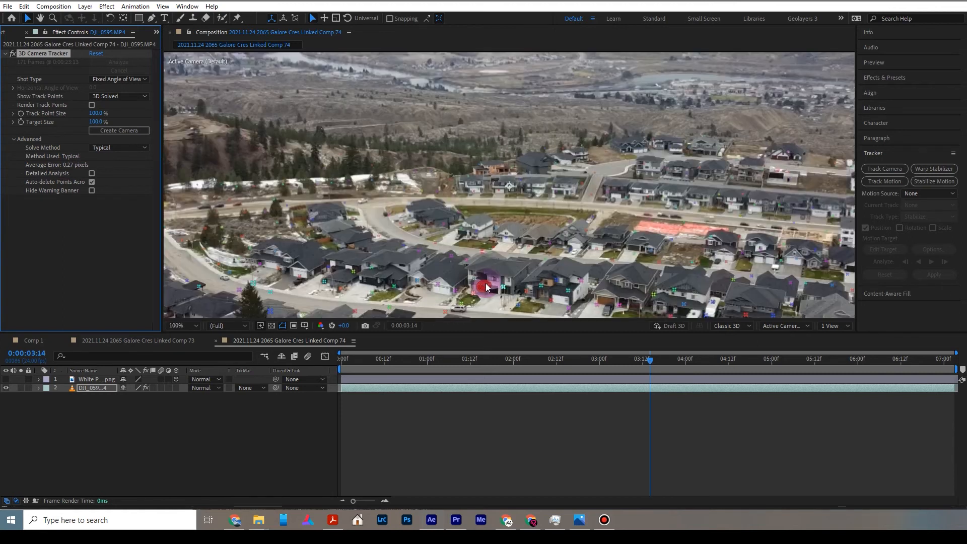
drag(503, 263, 512, 125)
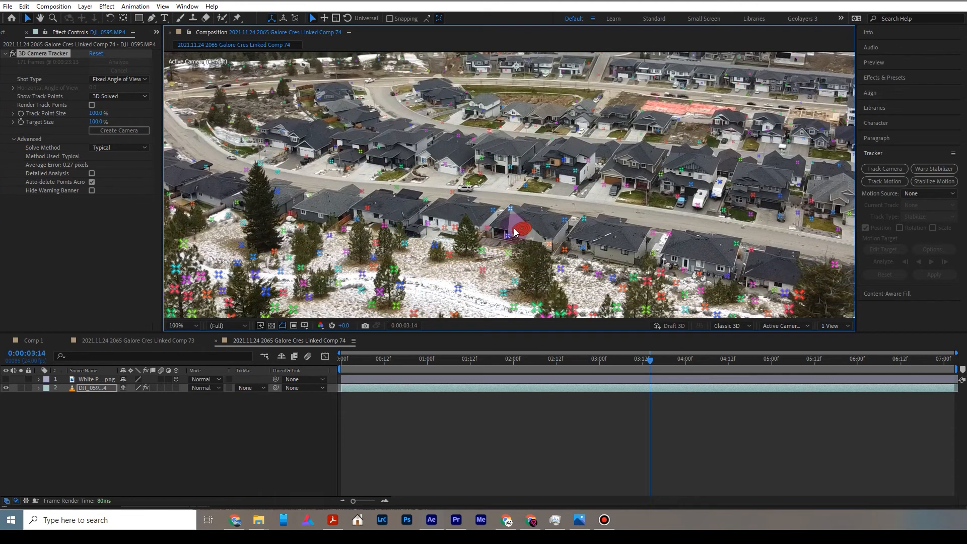
click(487, 227)
shift+click(565, 219)
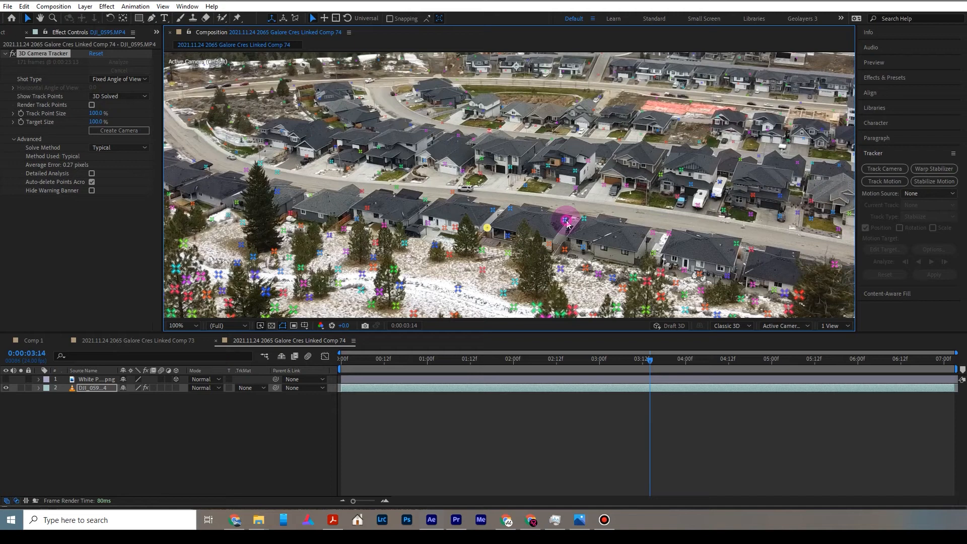
shift+click(549, 243)
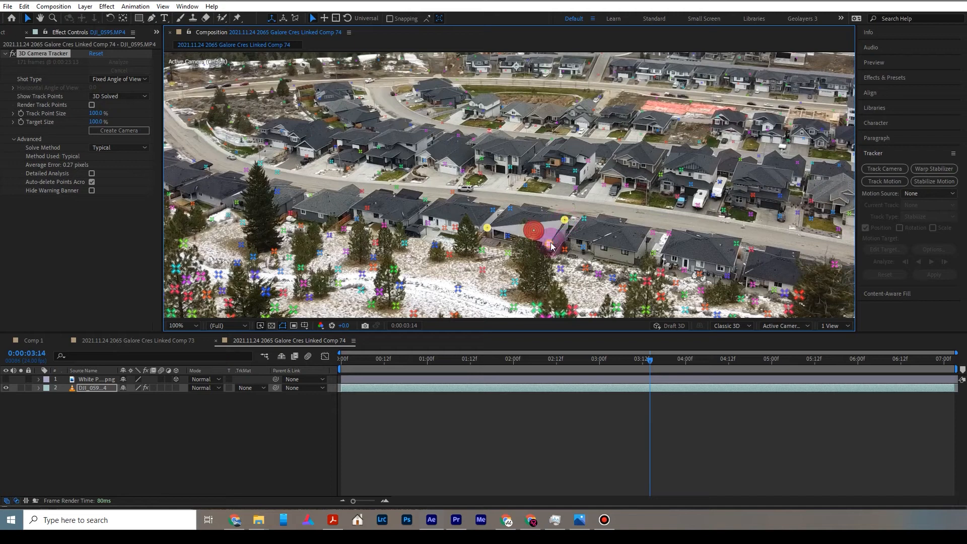
shift+click(510, 208)
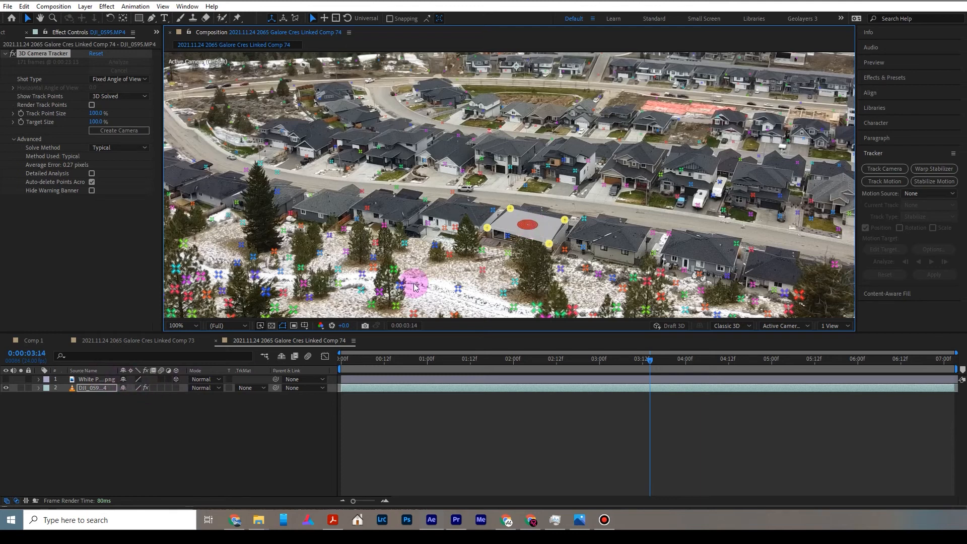
right_click(529, 227)
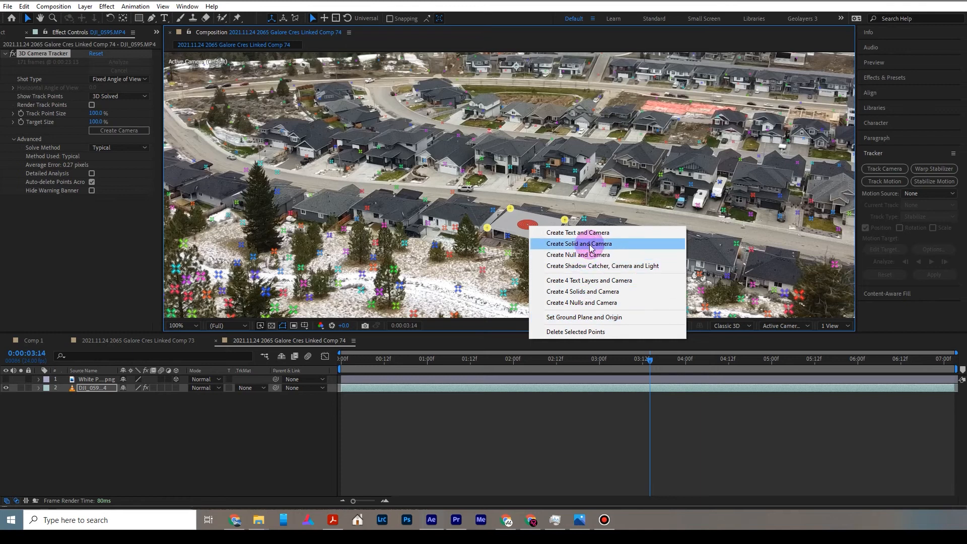
click(567, 244)
Step: Scale the Track Solid 1 layer to 290% so it covers the house's roof
click(111, 378)
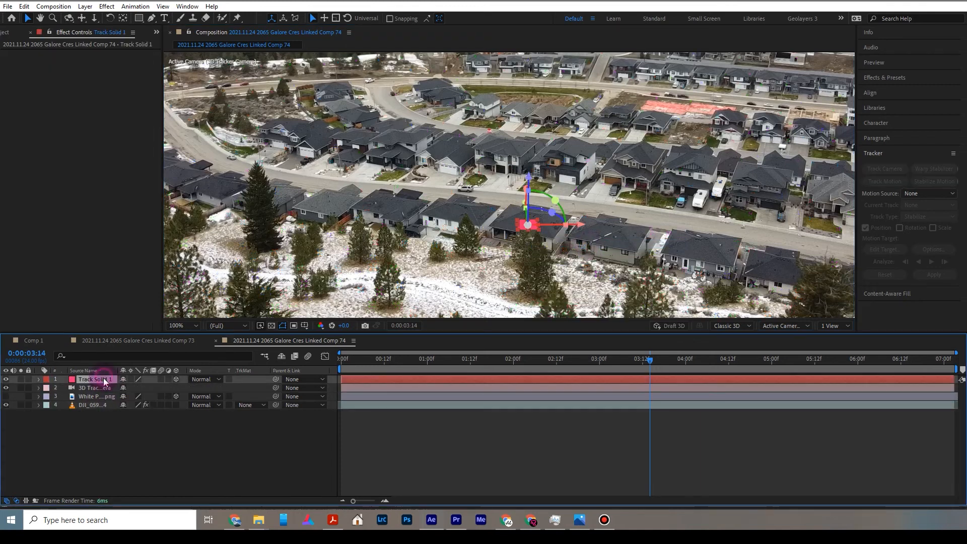
key(s)
drag(141, 389, 245, 399)
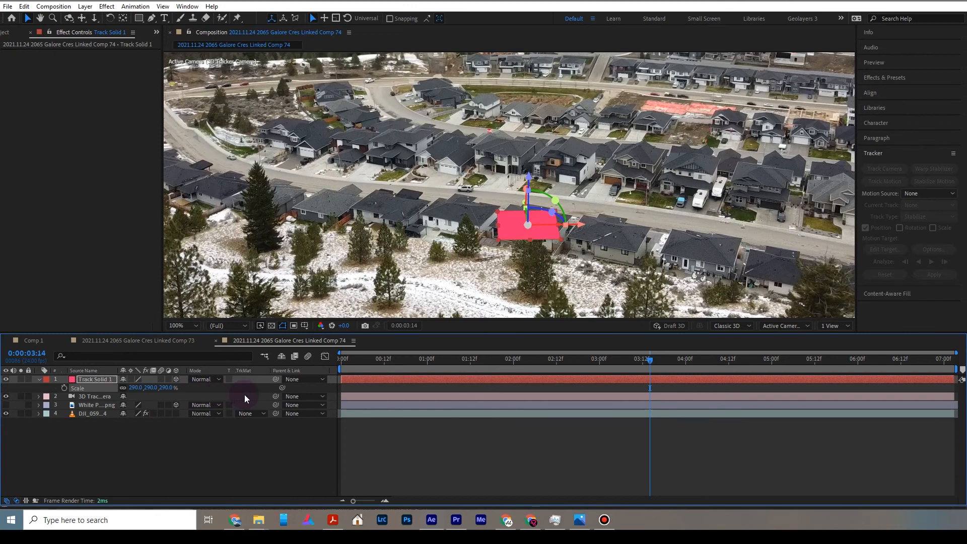
click(43, 379)
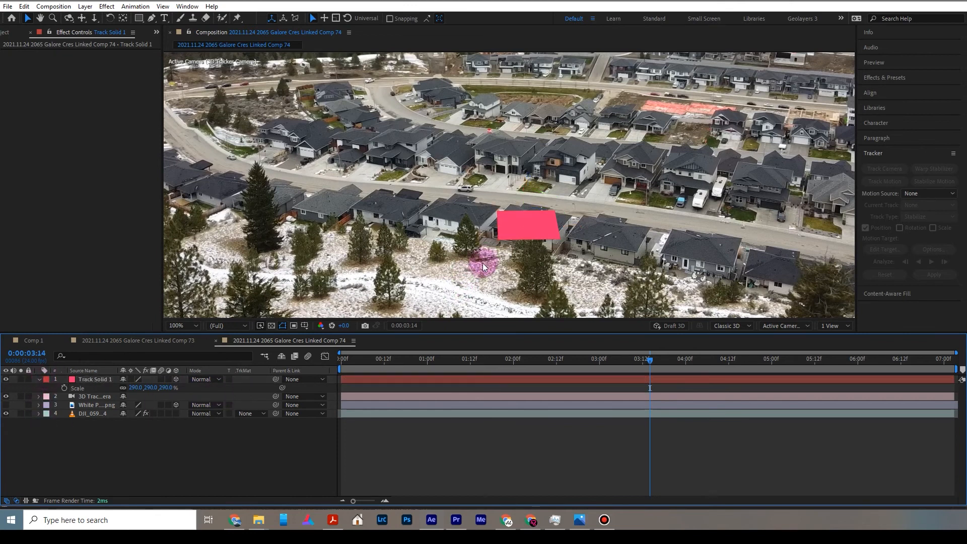
Step: Preview the clip at two zoom levels to check how the solid tracks the roof, and fit the composition to the viewer
key(comma)
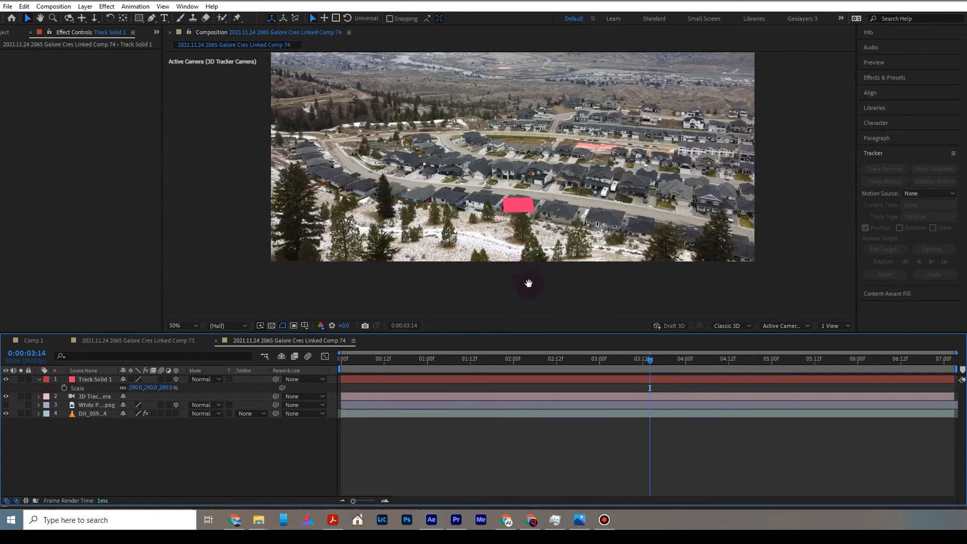
key(space)
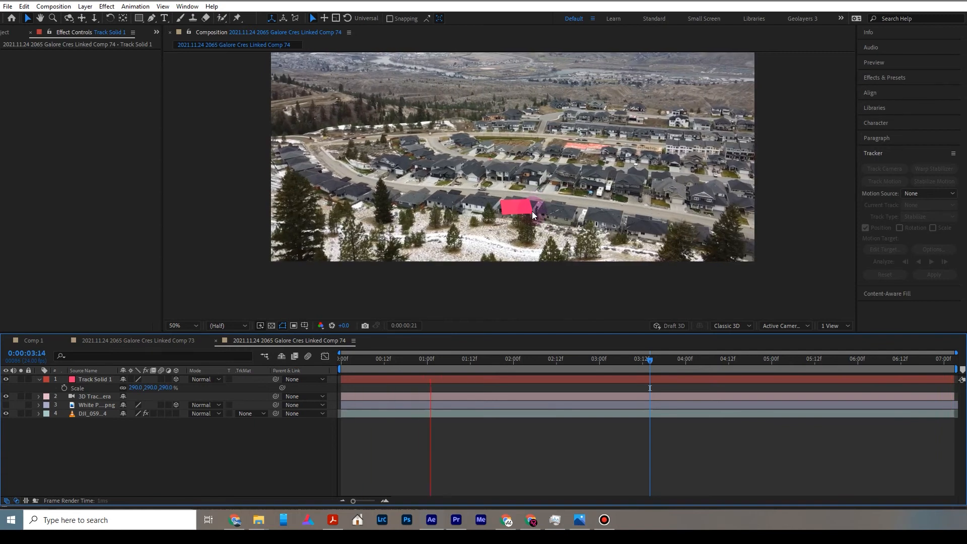
click(485, 358)
scroll(521, 247, up, 2)
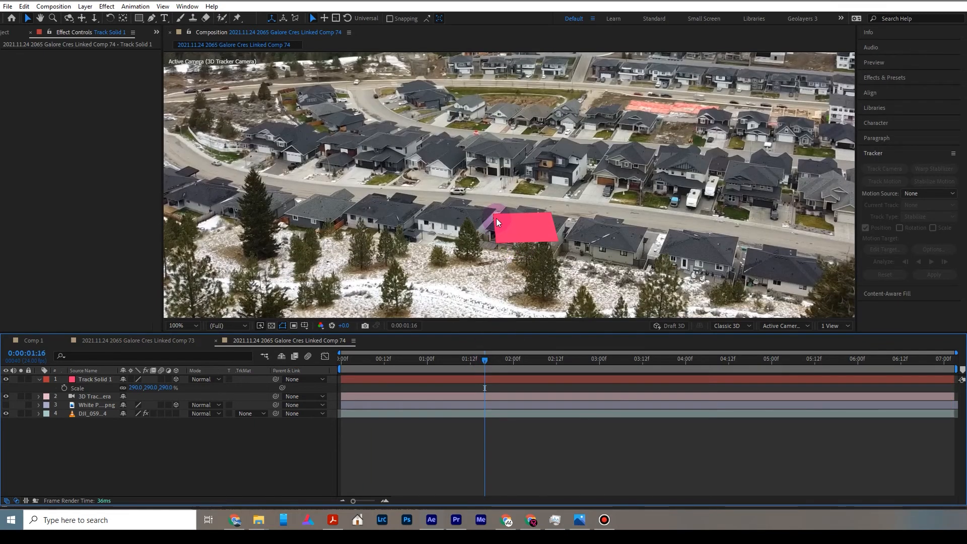
key(space)
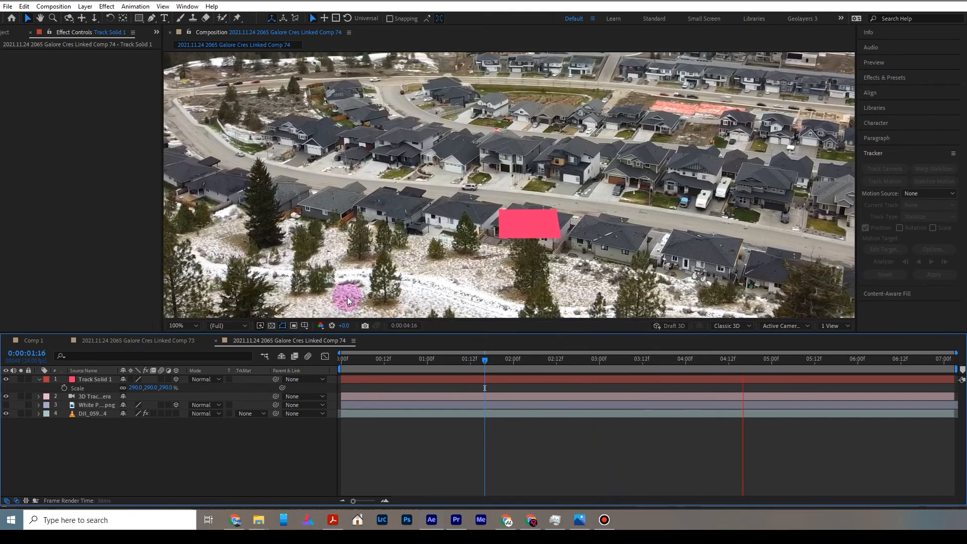
key(space)
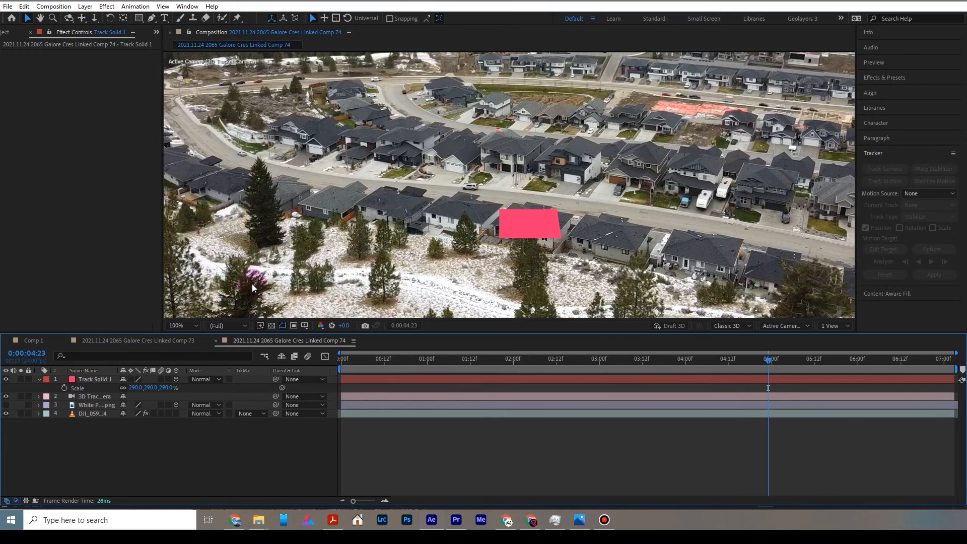
click(183, 326)
click(185, 149)
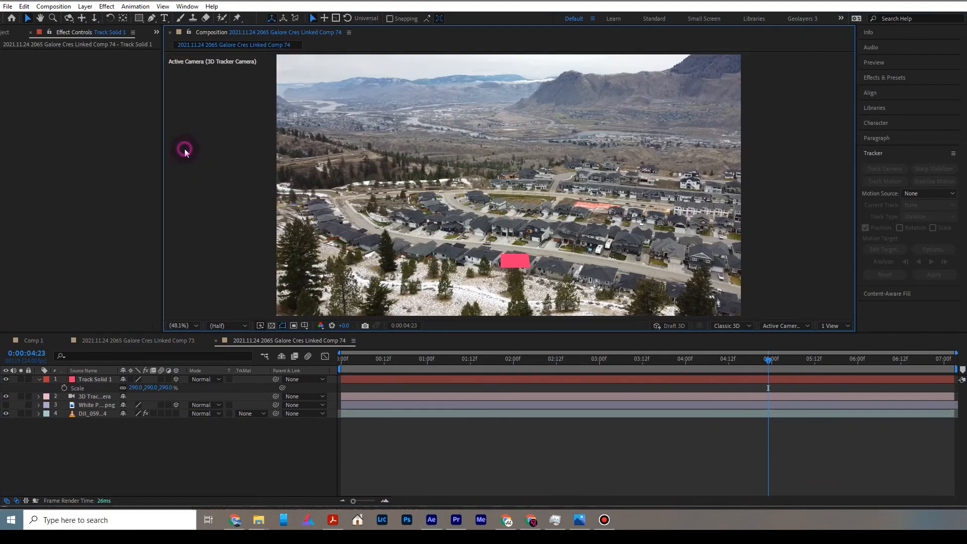
Step: Hide Track Solid 1, move the White Placemarker layer to the top of the stack and make it visible
click(95, 379)
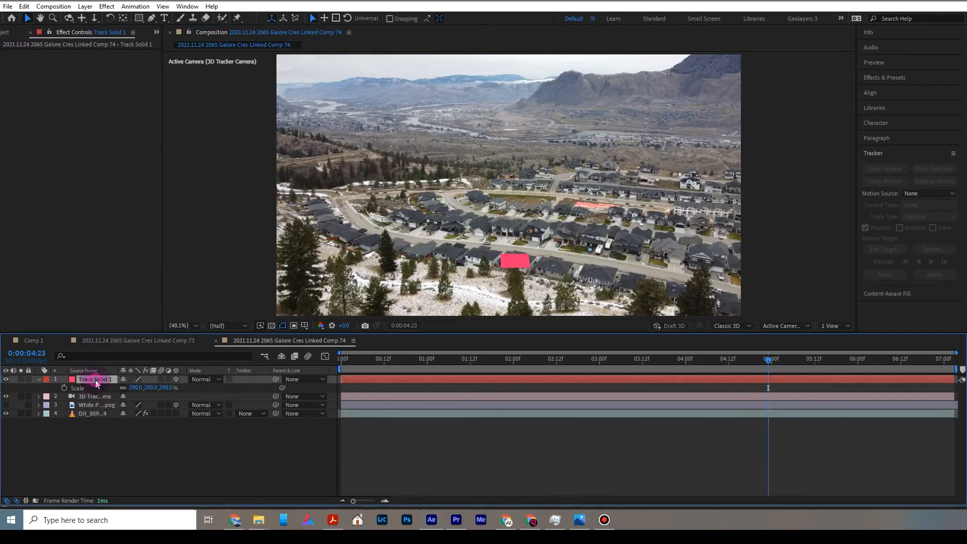
click(6, 379)
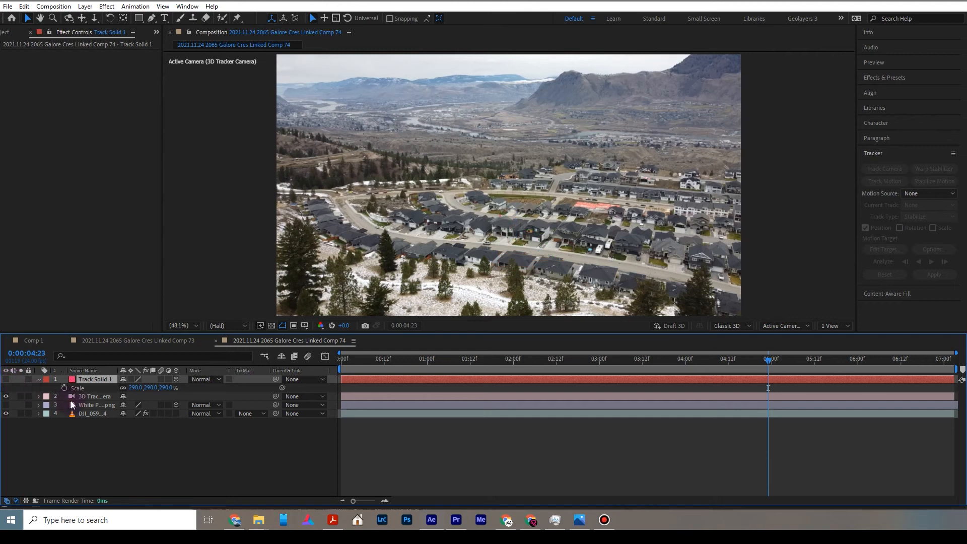
drag(88, 405, 92, 376)
click(8, 378)
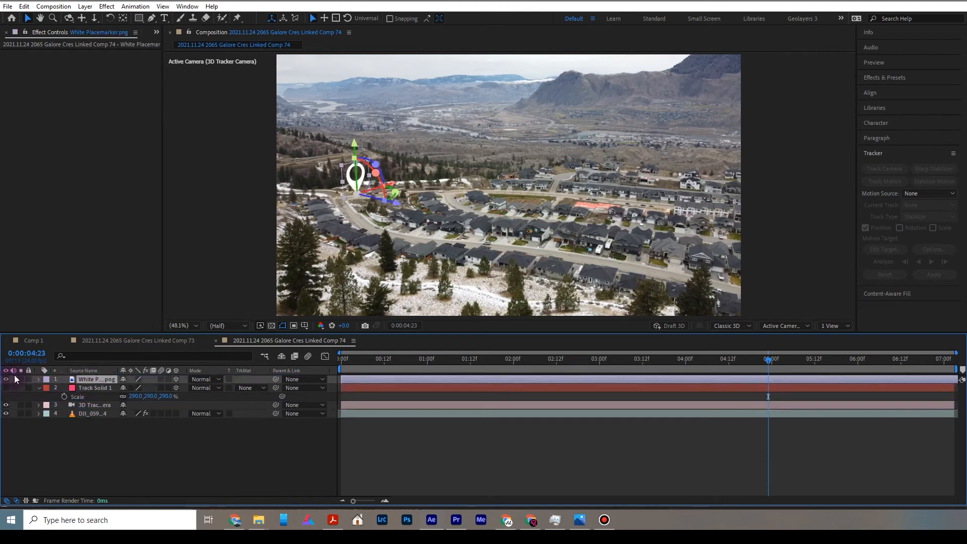
Step: Preview the pin's current placement and parent the White Placemarker layer to Track Solid 1, snapping the pin to the solid's position
click(457, 360)
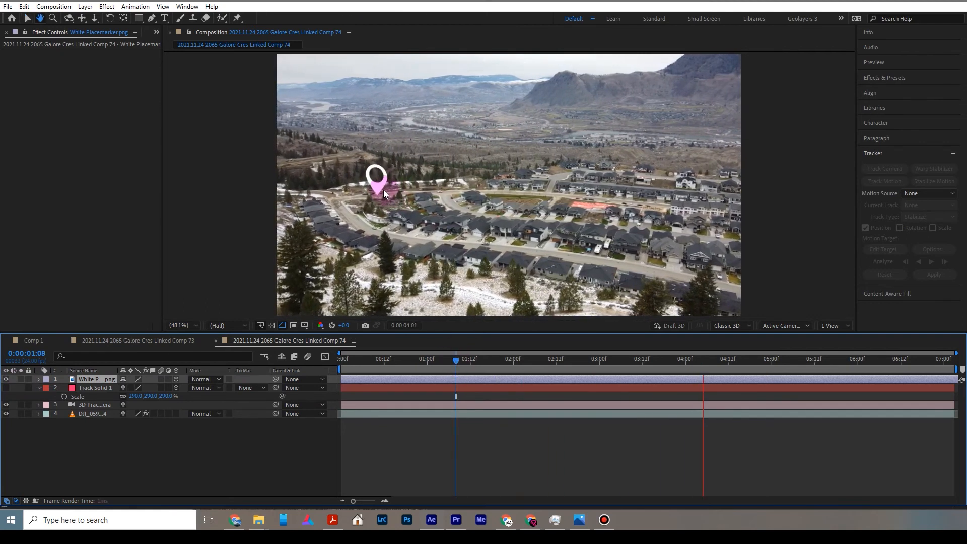
key(space)
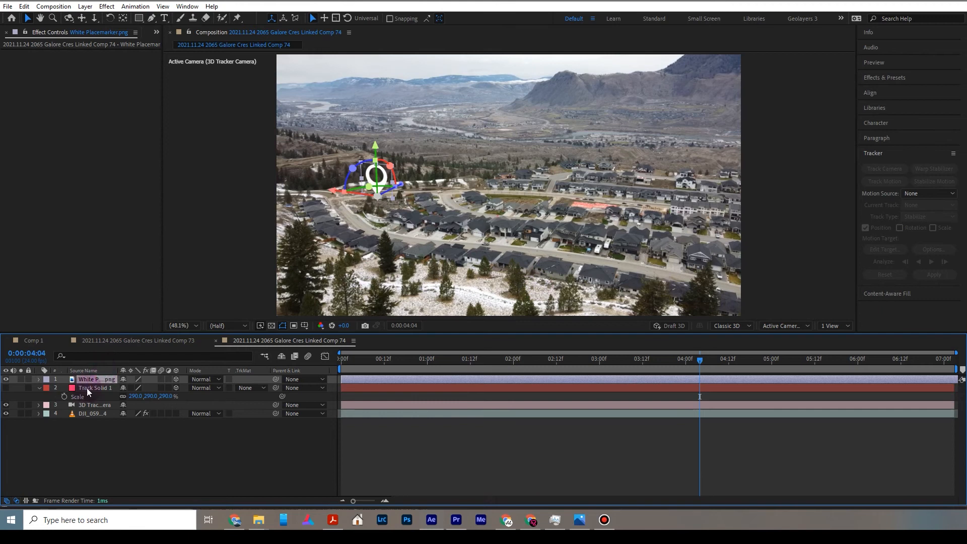
click(38, 389)
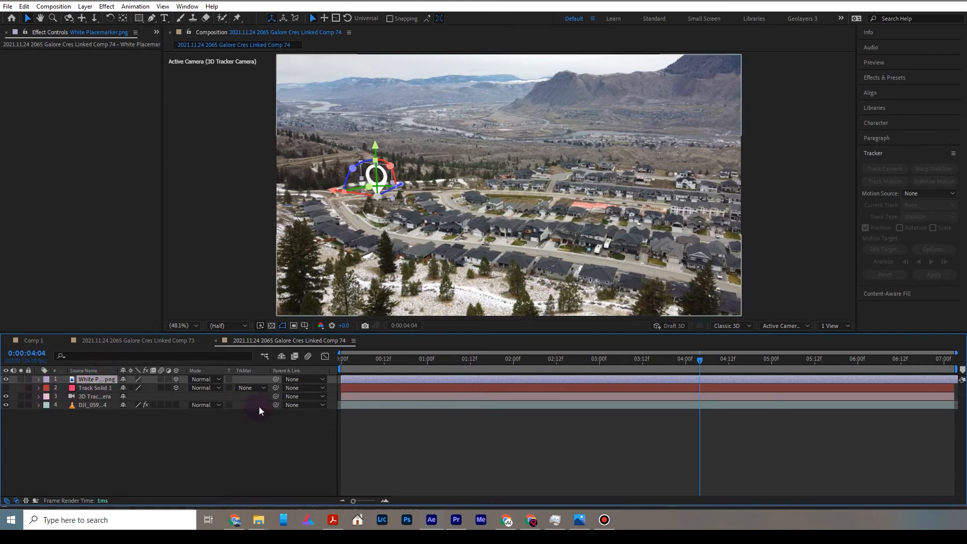
drag(276, 379, 98, 388)
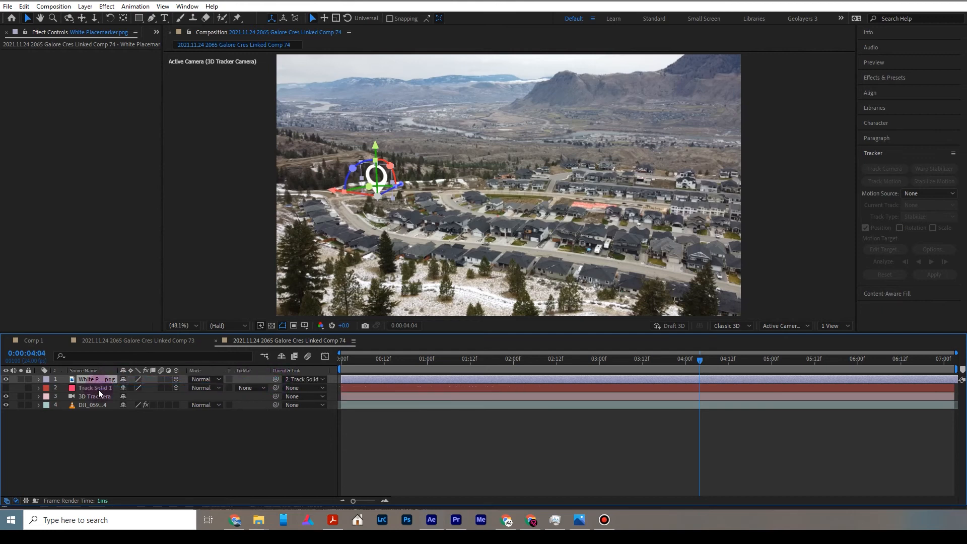
Step: Preview the parented pin from 0:00:00:17 to check its position and orientation on the roof
click(400, 361)
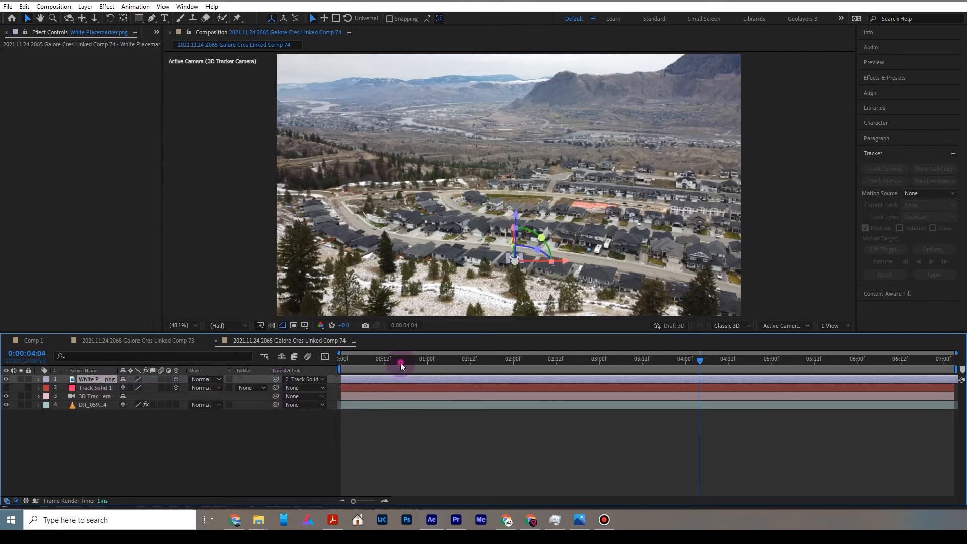
key(space)
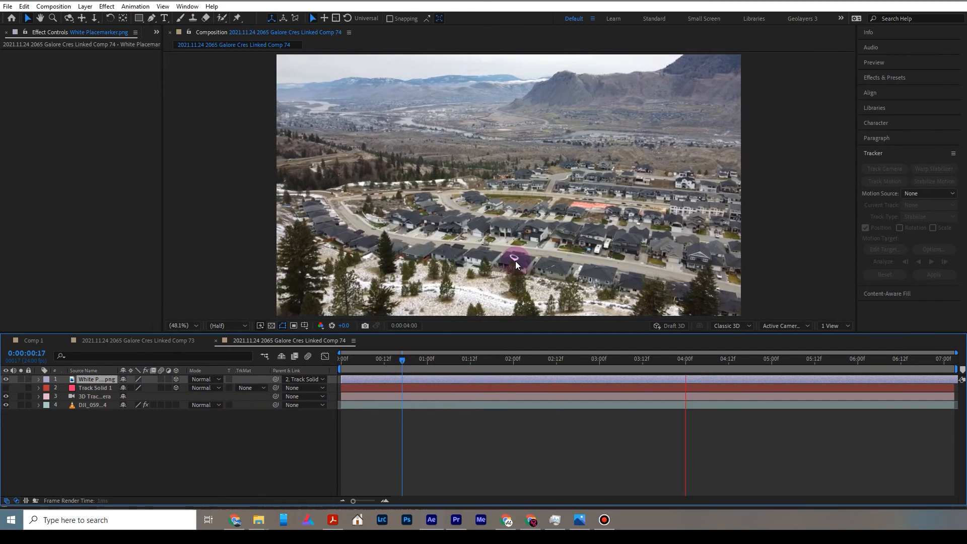
key(space)
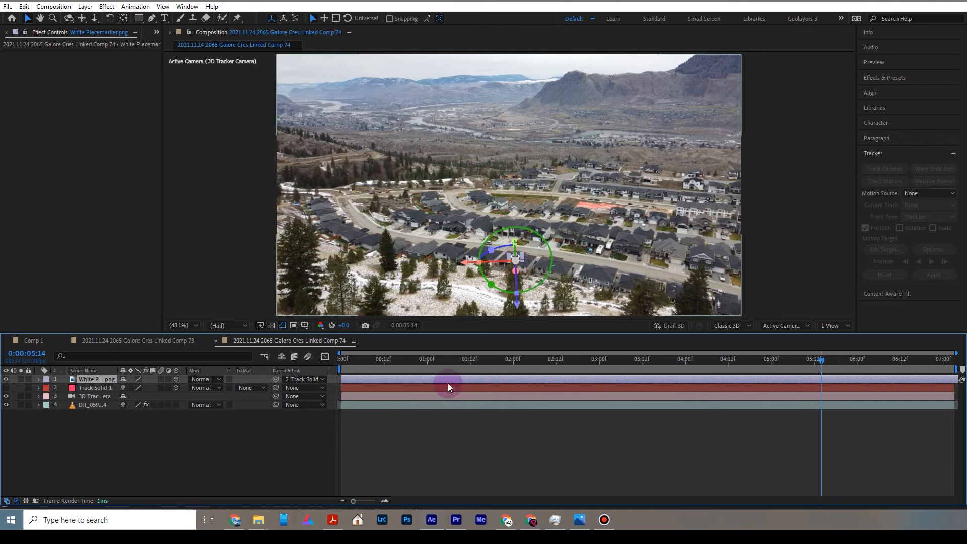
Step: Return to 0:00:00:00, reveal the White Placemarker layer's rotation properties and set its X orientation to 0°
drag(445, 360, 327, 365)
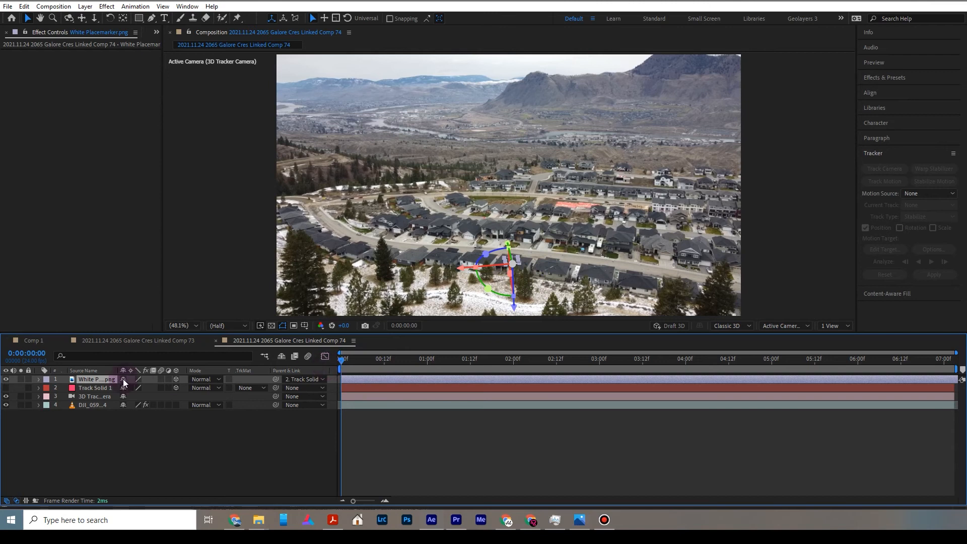
click(75, 380)
click(70, 380)
click(76, 380)
key(r)
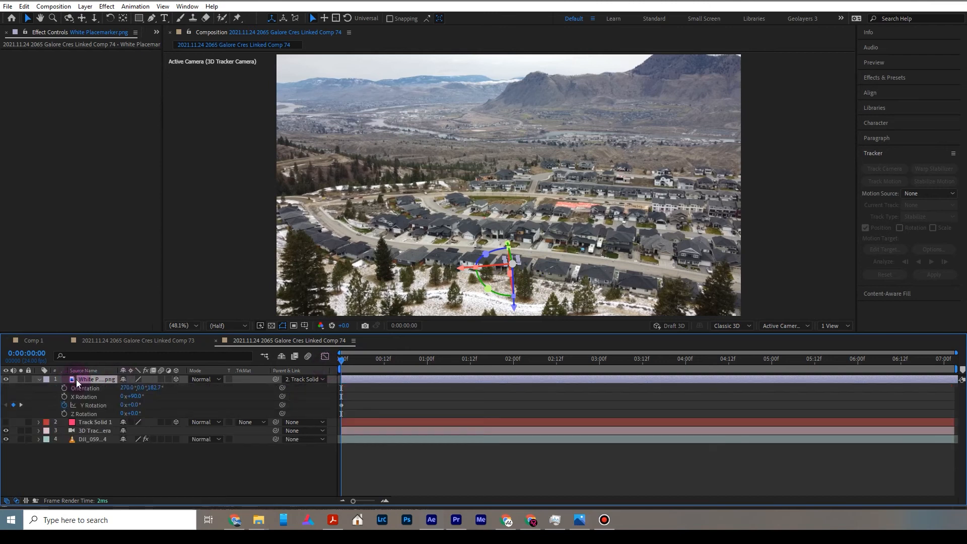
click(135, 397)
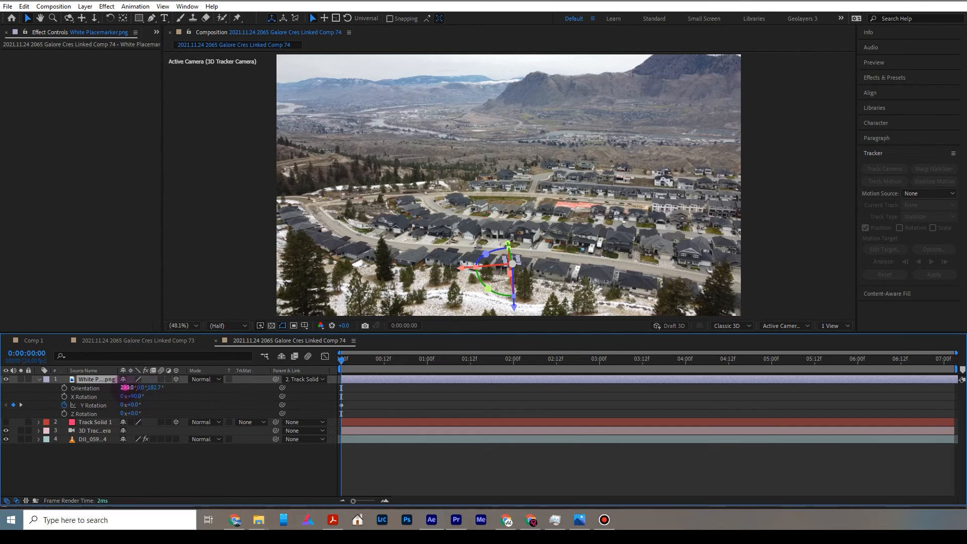
click(124, 388)
text(0)
key(Return)
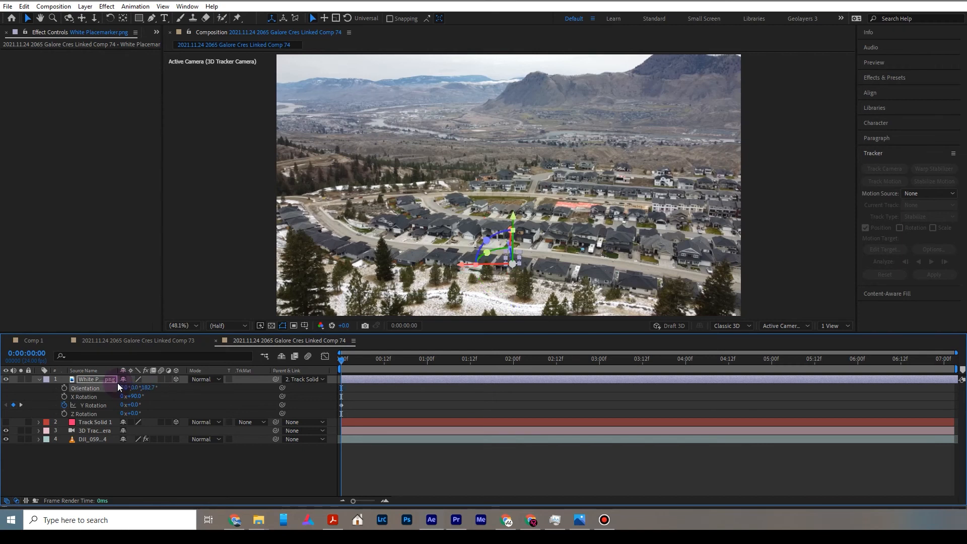
Step: Preview the shot from 0:00:01:07 to check the reoriented pin's spin and upright position on the roof
click(454, 361)
key(space)
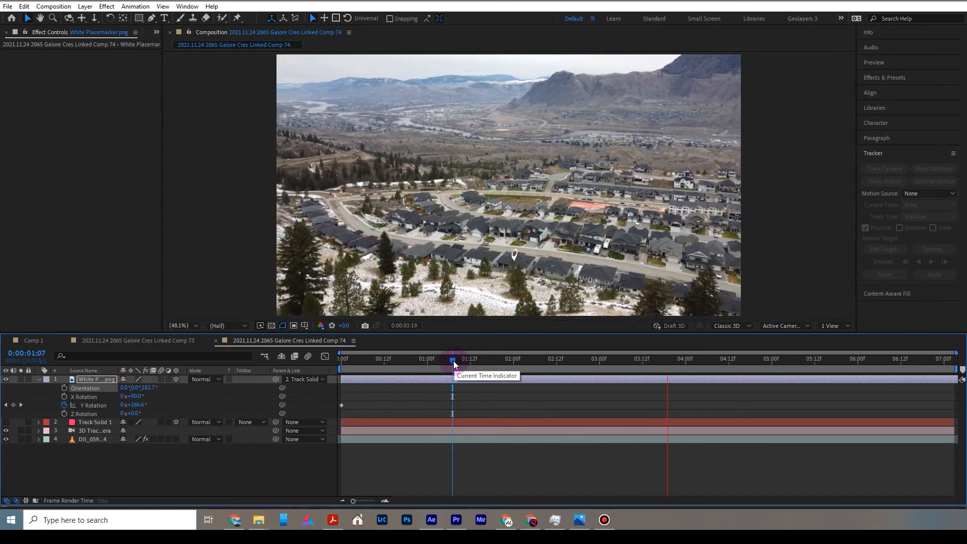
key(space)
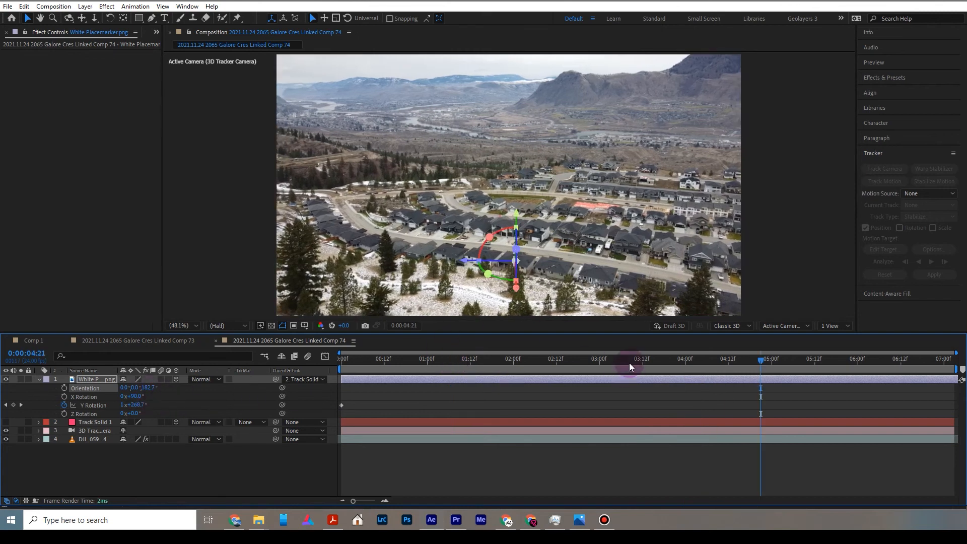
Step: At 0:00:02:20, scale the White Placemarker layer up to 262%, comparing its size with the pin in Linked Comp 73
drag(629, 363, 585, 364)
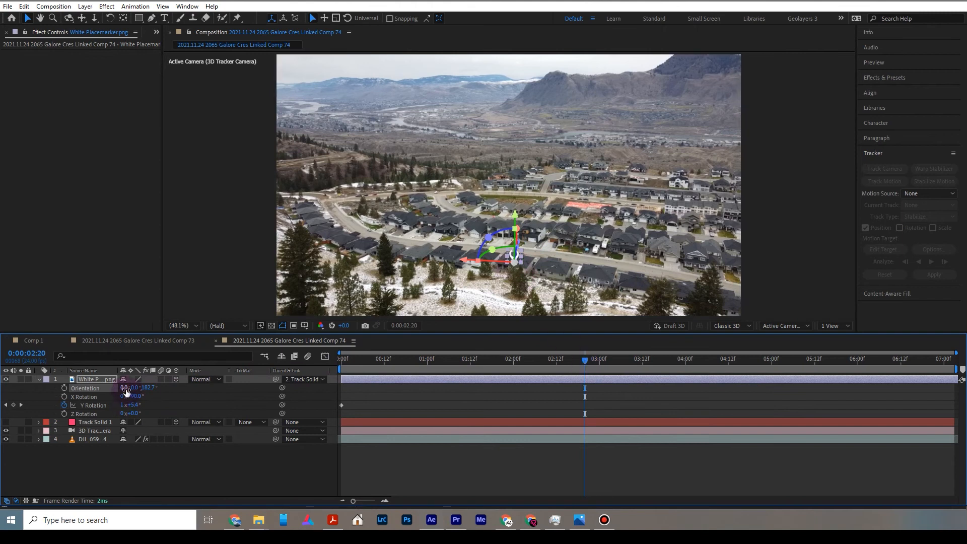
mouse_move(126, 390)
mouse_down()
mouse_move(139, 389)
mouse_move(129, 390)
mouse_up()
key(s)
drag(136, 391, 198, 391)
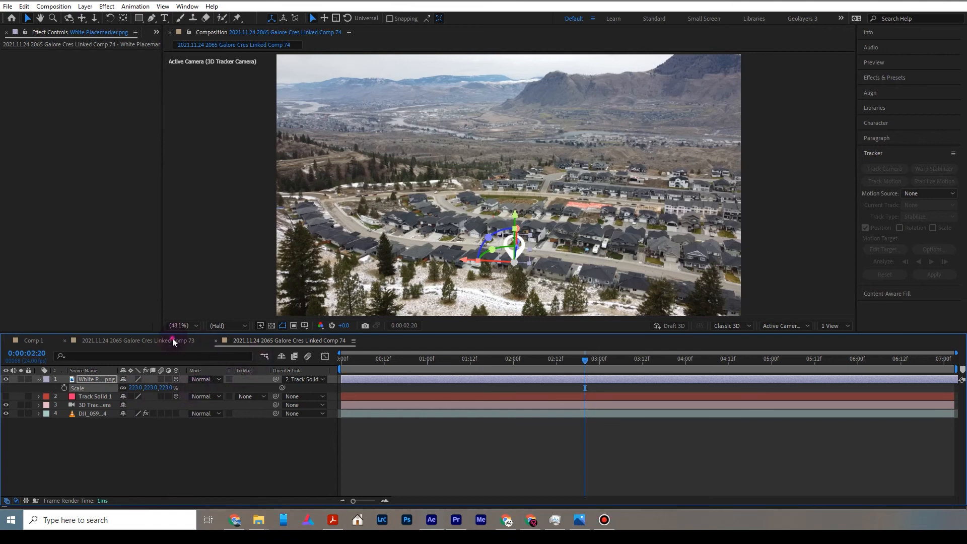
click(172, 340)
click(258, 342)
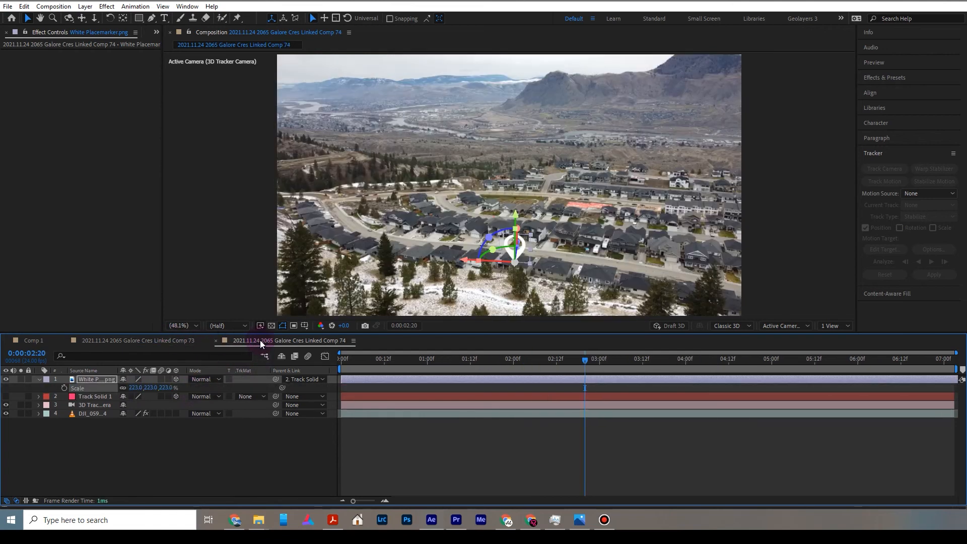
drag(136, 388, 156, 388)
click(179, 341)
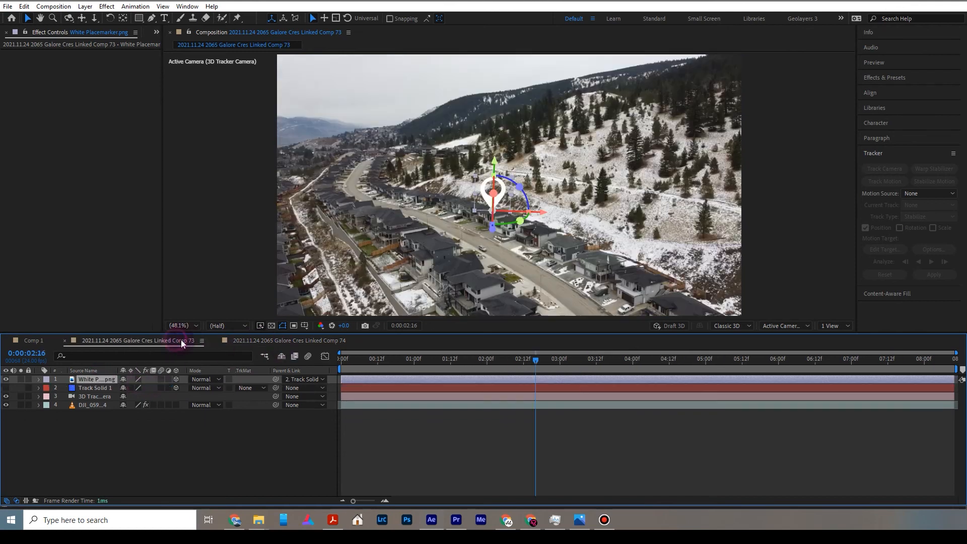
click(248, 340)
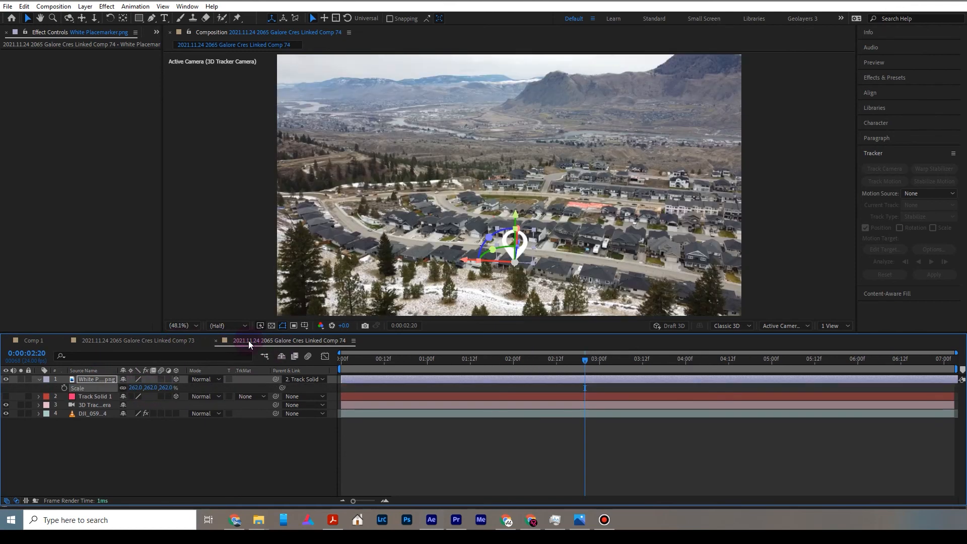
Step: Preview the enlarged pin at full-frame and close-up view to check that its tip follows the house roof, ending with the whole frame fitted
key(space)
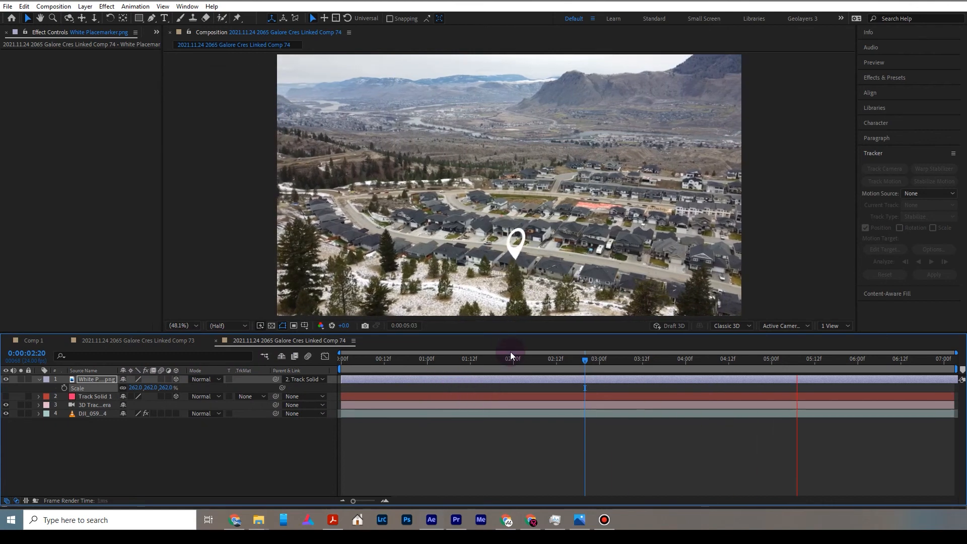
key(space)
scroll(524, 279, up, 3)
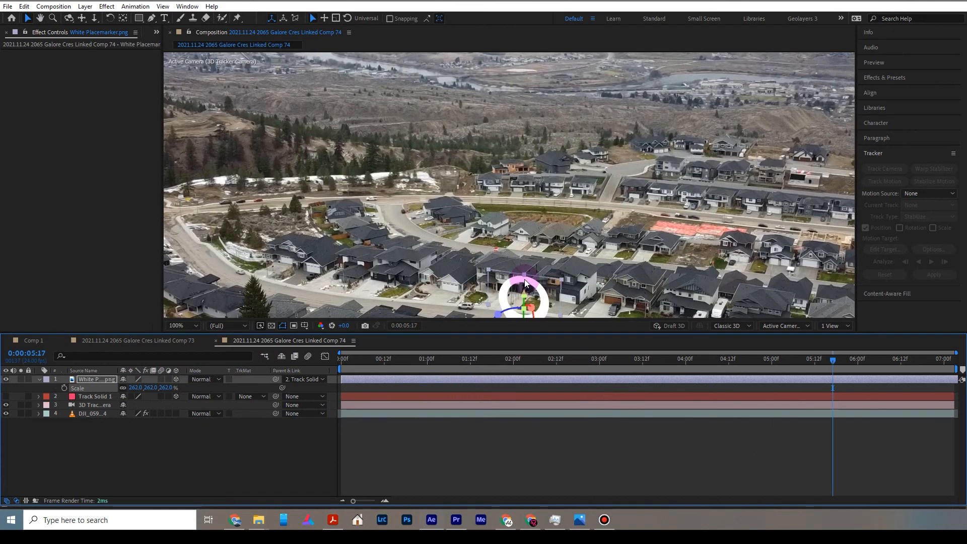
drag(524, 279, 531, 153)
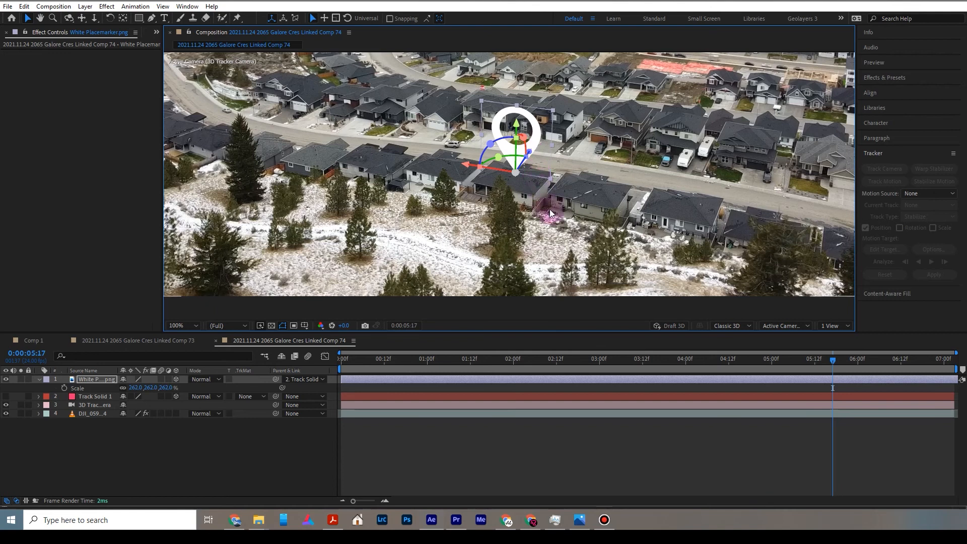
key(space)
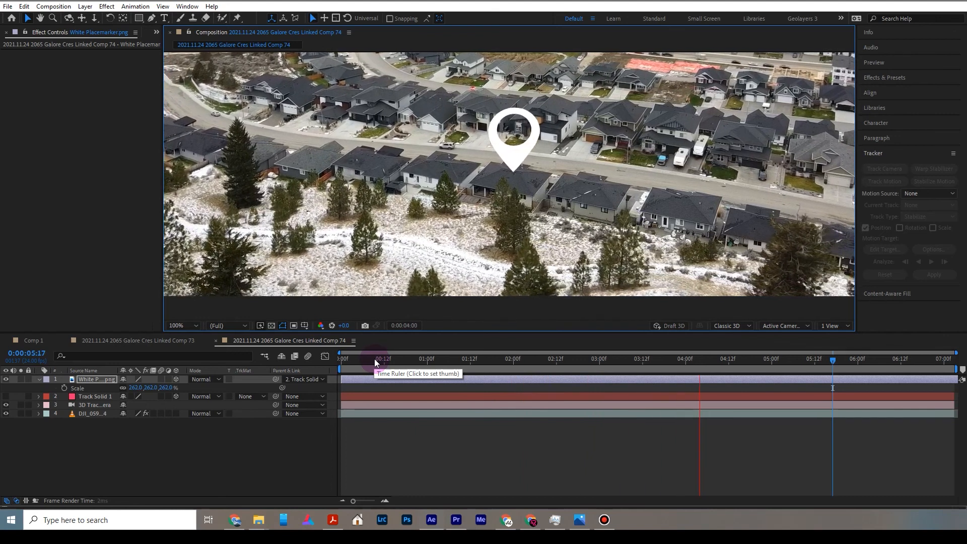
key(space)
scroll(256, 249, down, 1)
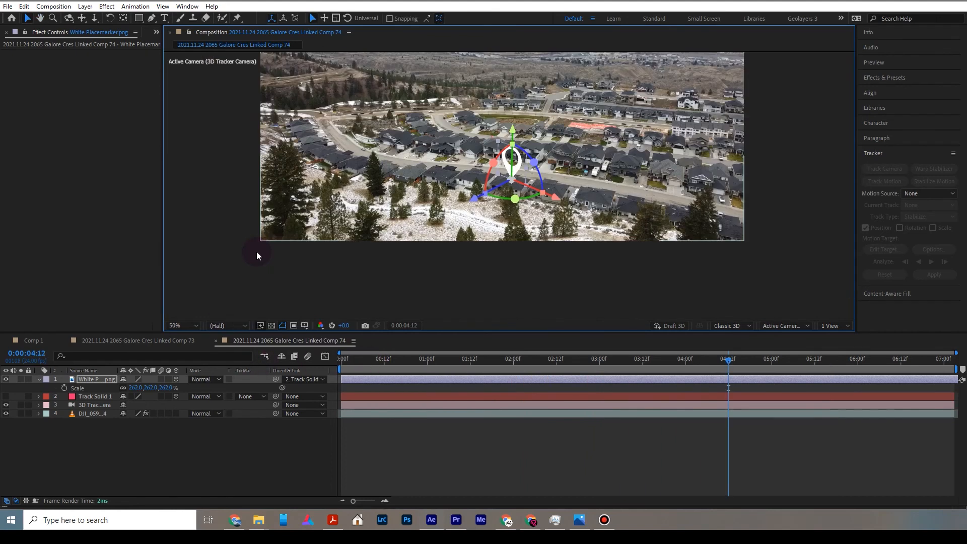
click(194, 326)
click(185, 146)
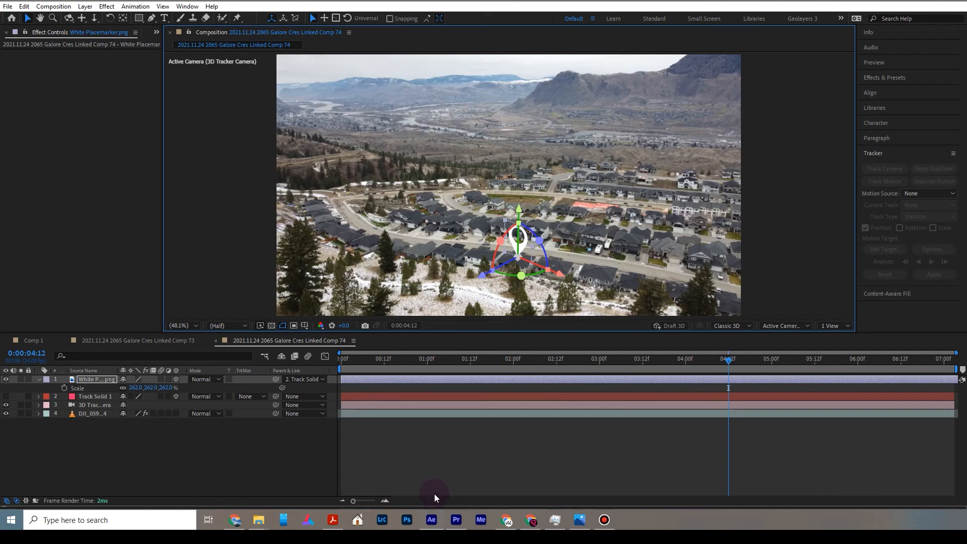
Step: Switch to Premiere Pro and play the tour sequence across the two linked drone clips to check the pins
click(456, 519)
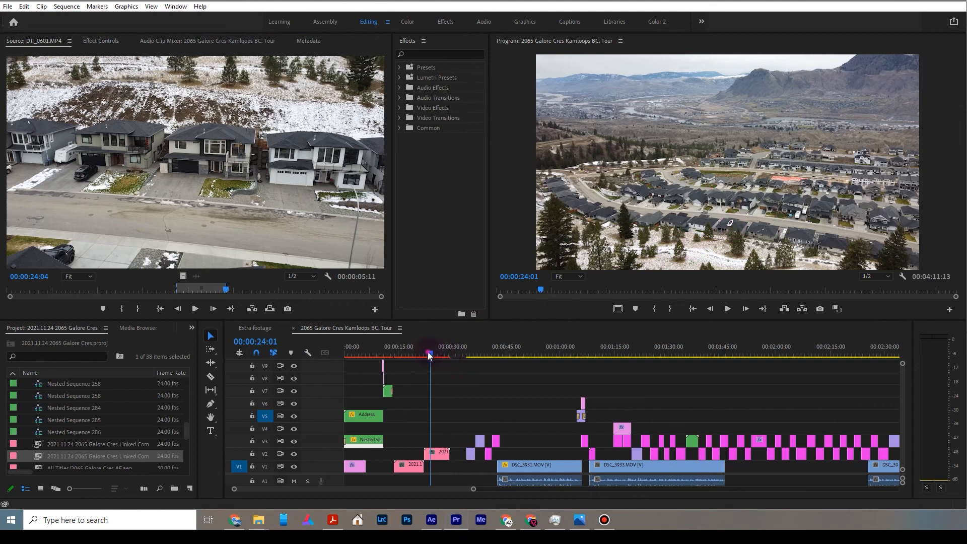
click(410, 353)
key(space)
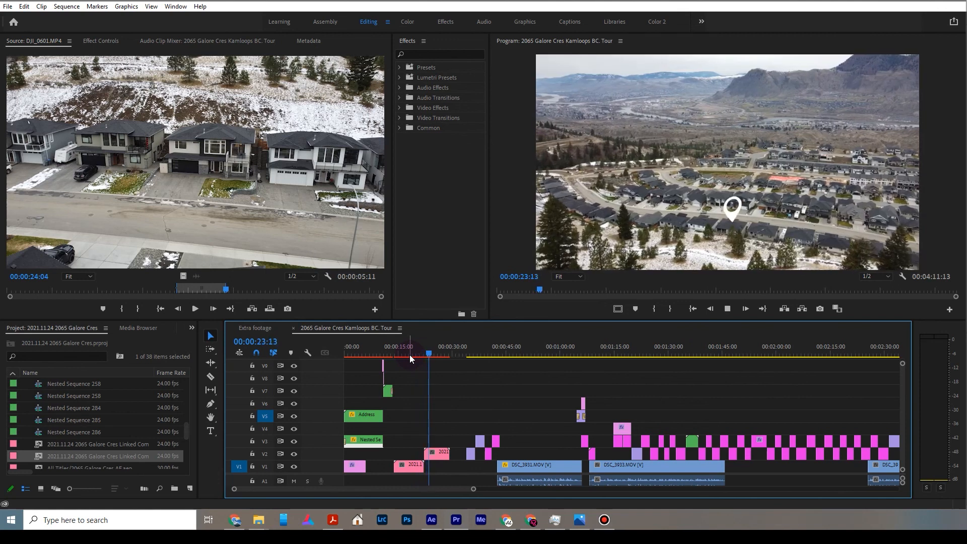
click(426, 355)
key(space)
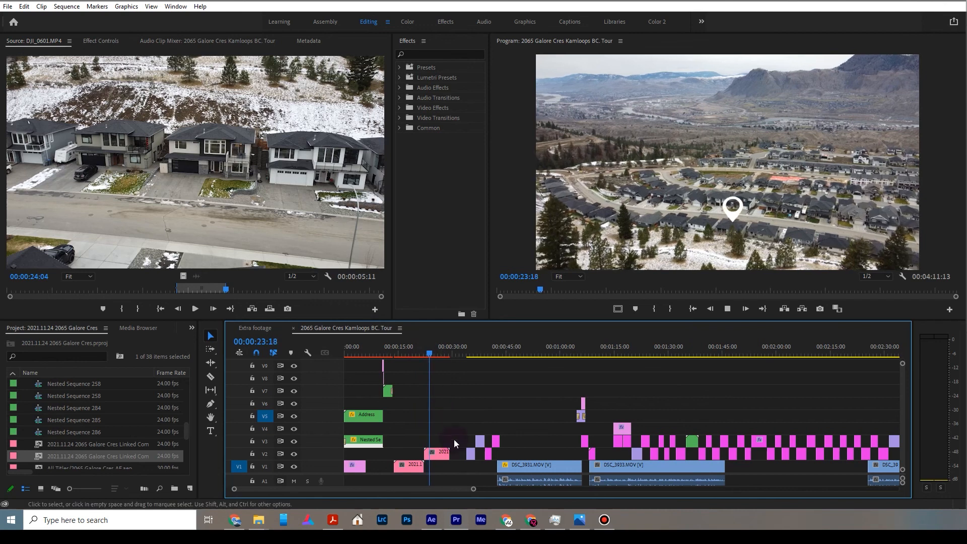
key(space)
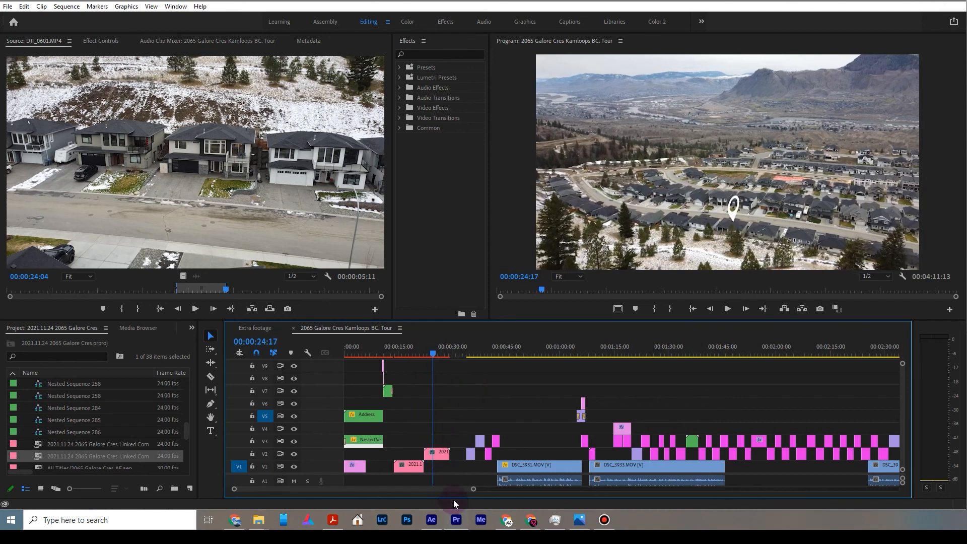
Step: Switch to After Effects and, at 0:00:01:00, remove the White Placemarker layer's opacity keyframes so its opacity holds at 100%
click(431, 520)
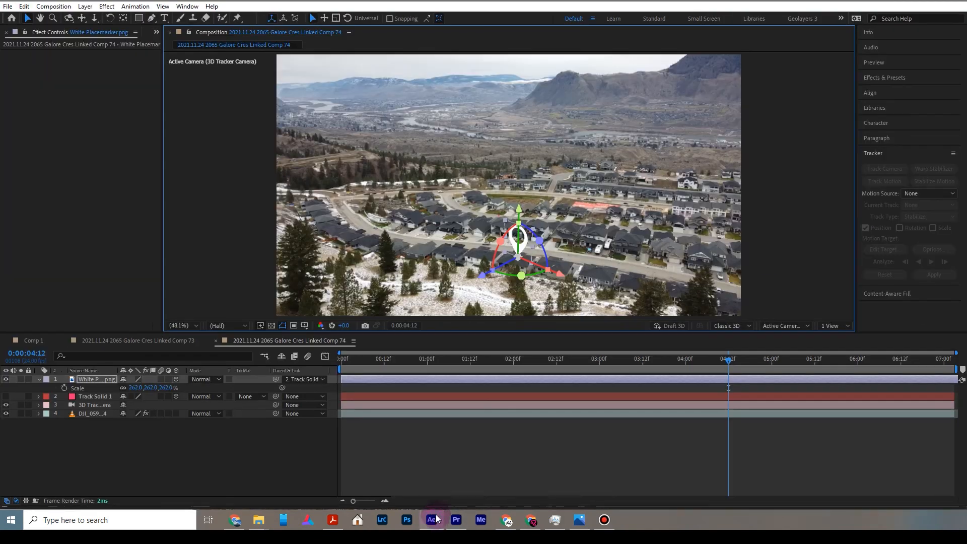
click(101, 379)
key(t)
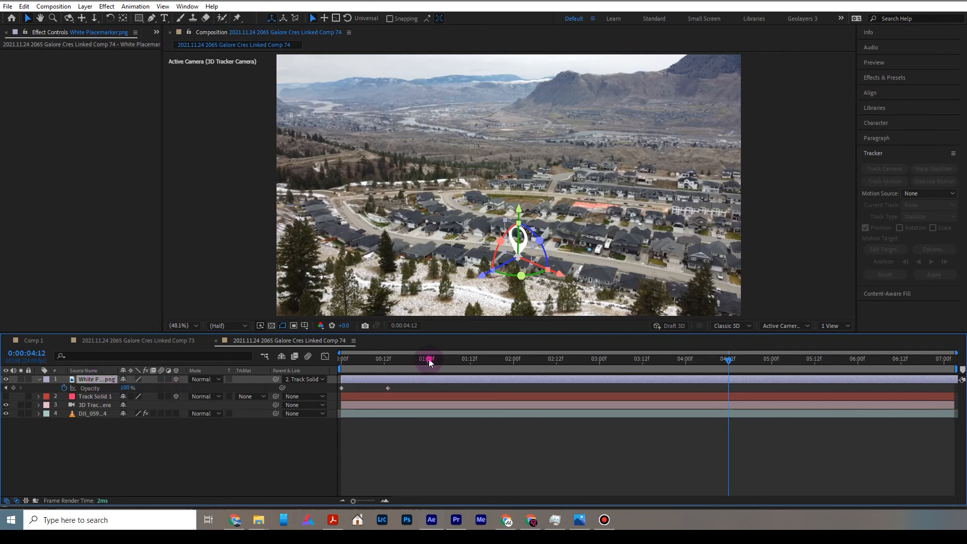
mouse_move(429, 362)
mouse_down()
mouse_move(394, 361)
mouse_move(424, 359)
mouse_up()
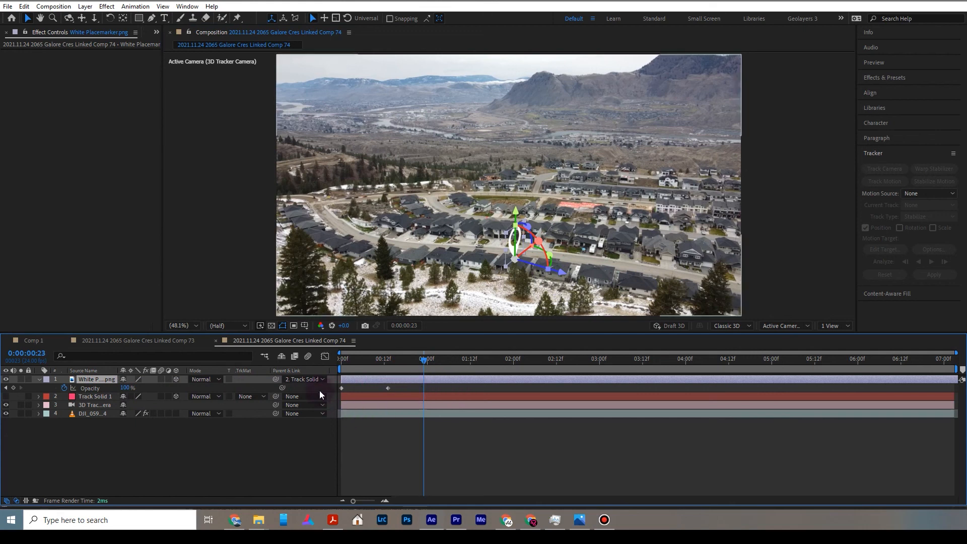
click(427, 362)
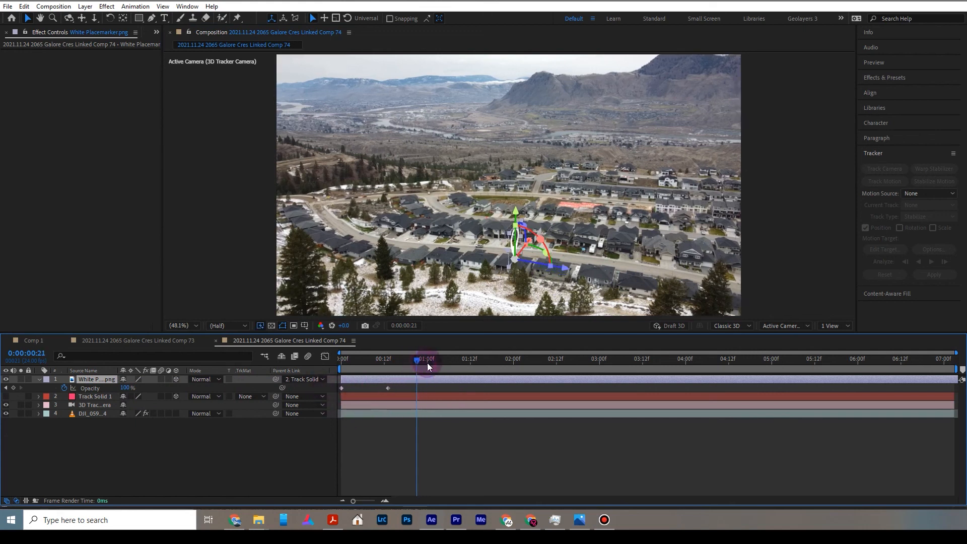
click(64, 388)
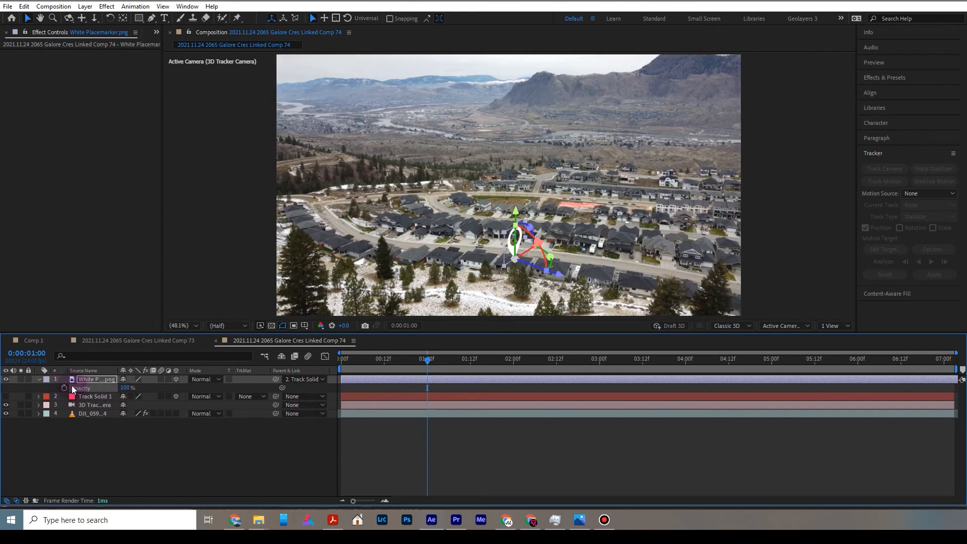
click(39, 379)
Step: Preview the start of Linked Comp 74 from 0:00:00:02 to check the pin without its fade-in
drag(373, 357, 328, 361)
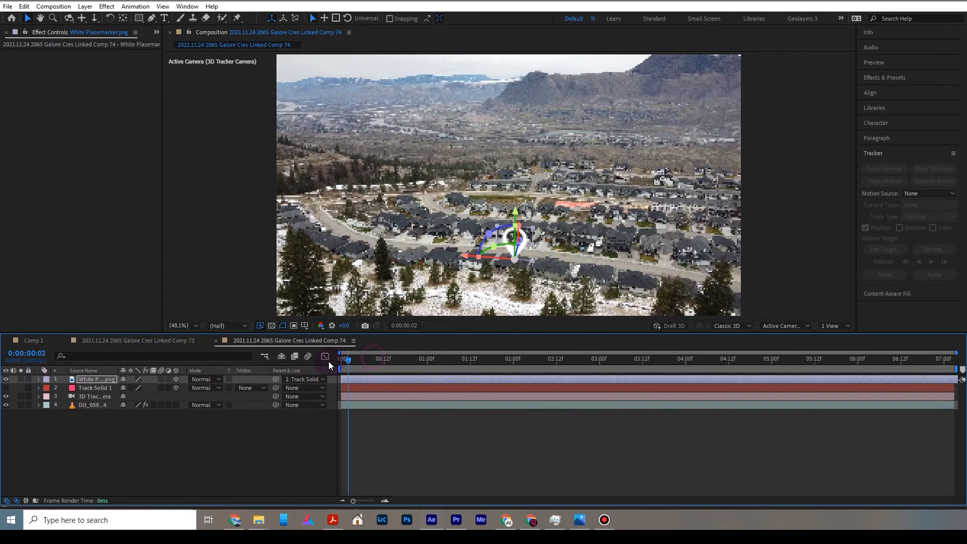
key(space)
key(space)
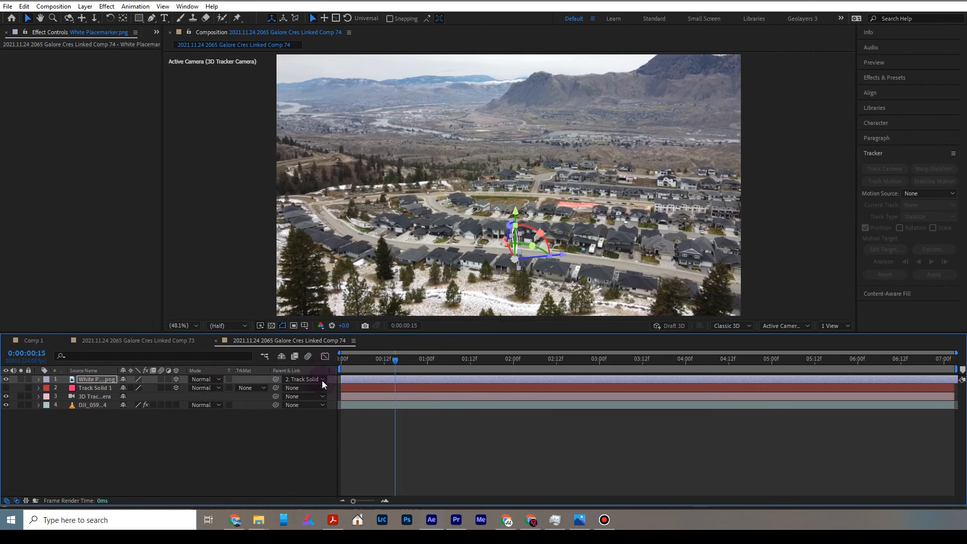
Step: Switch to Premiere Pro and replay the cut between the linked drone clips, ending at 00:00:26:17 to inspect the second pin
click(457, 518)
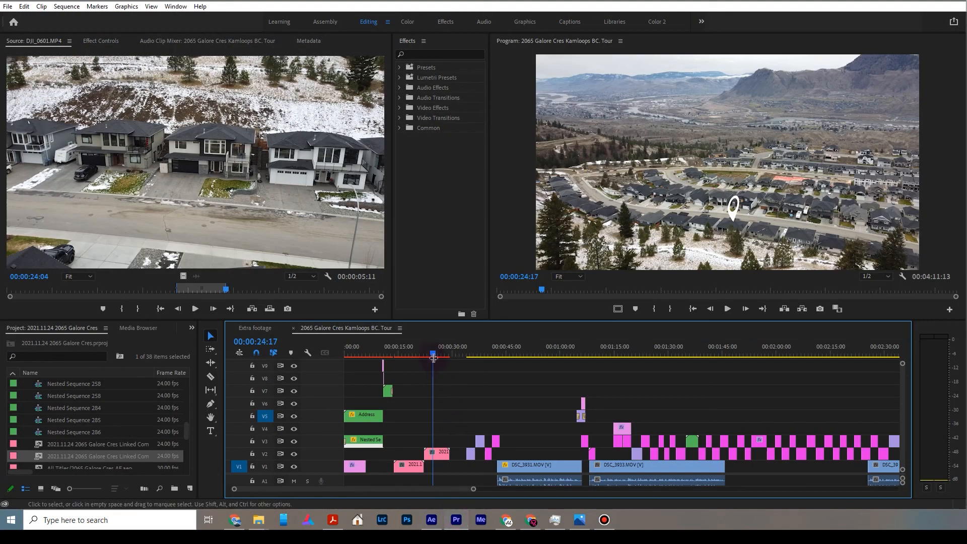
click(417, 354)
key(space)
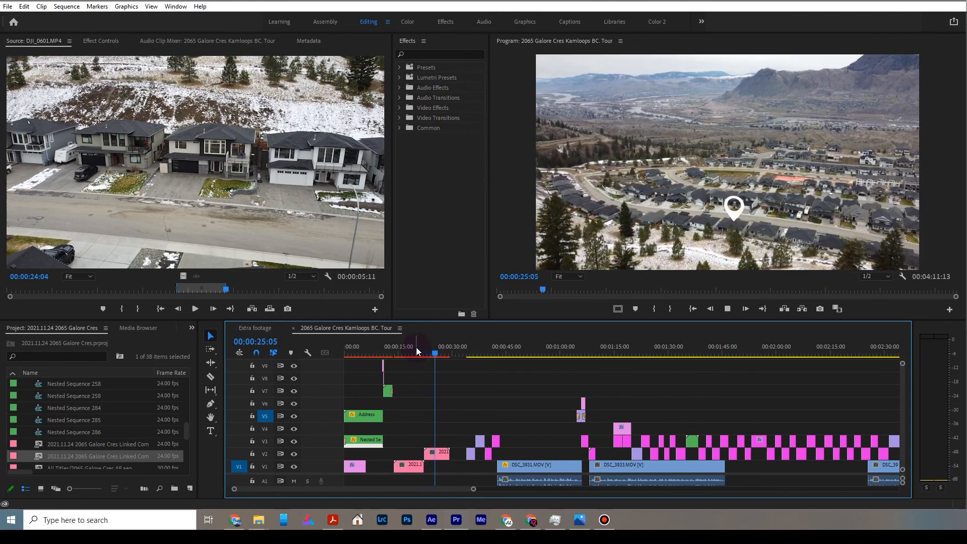
key(space)
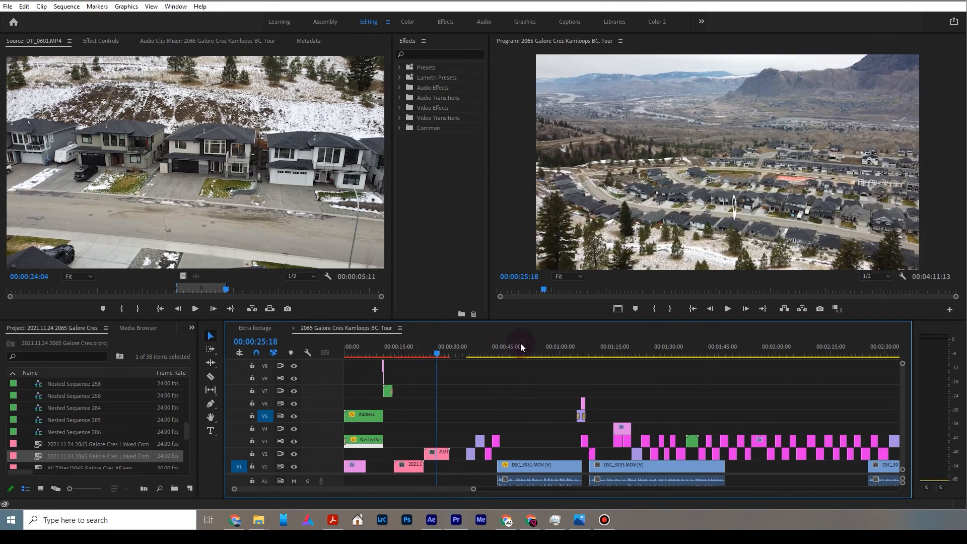
click(440, 356)
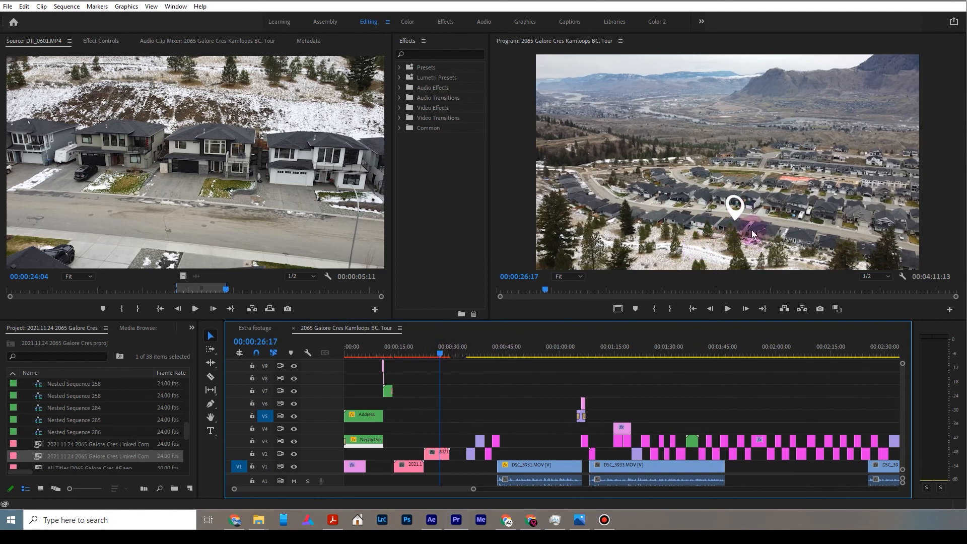